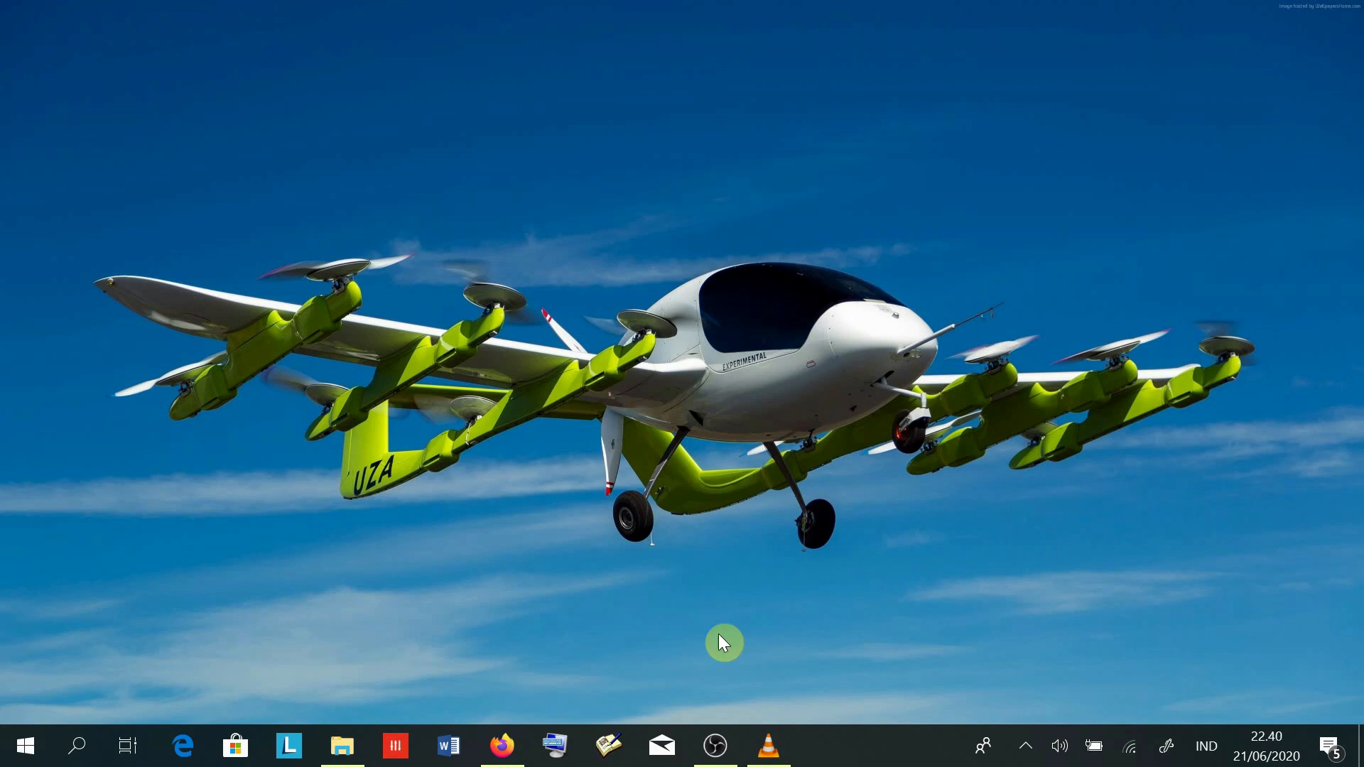
- Bring up the OBS Studio window and open Settings from the File menu
{"action": "left_click", "coordinate": [715, 743]}
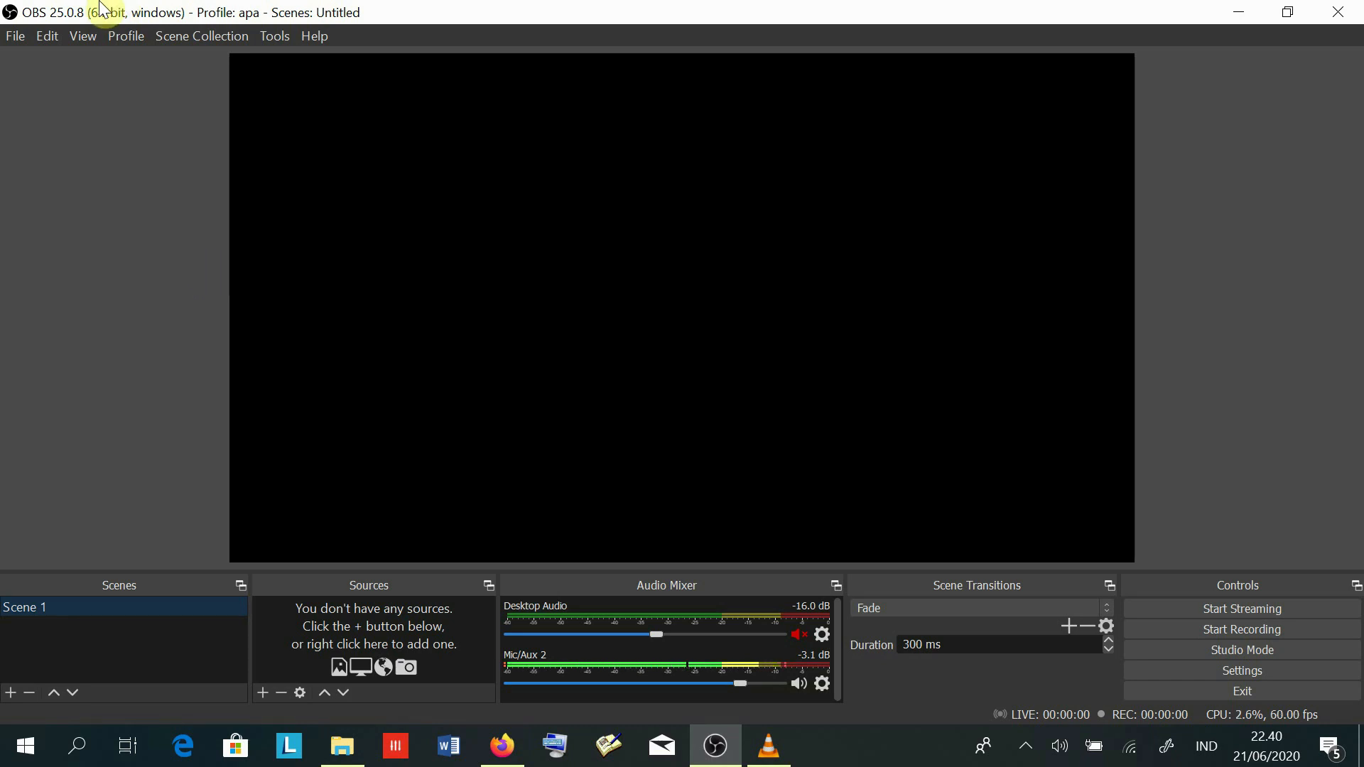
{"action": "left_click", "coordinate": [17, 40]}
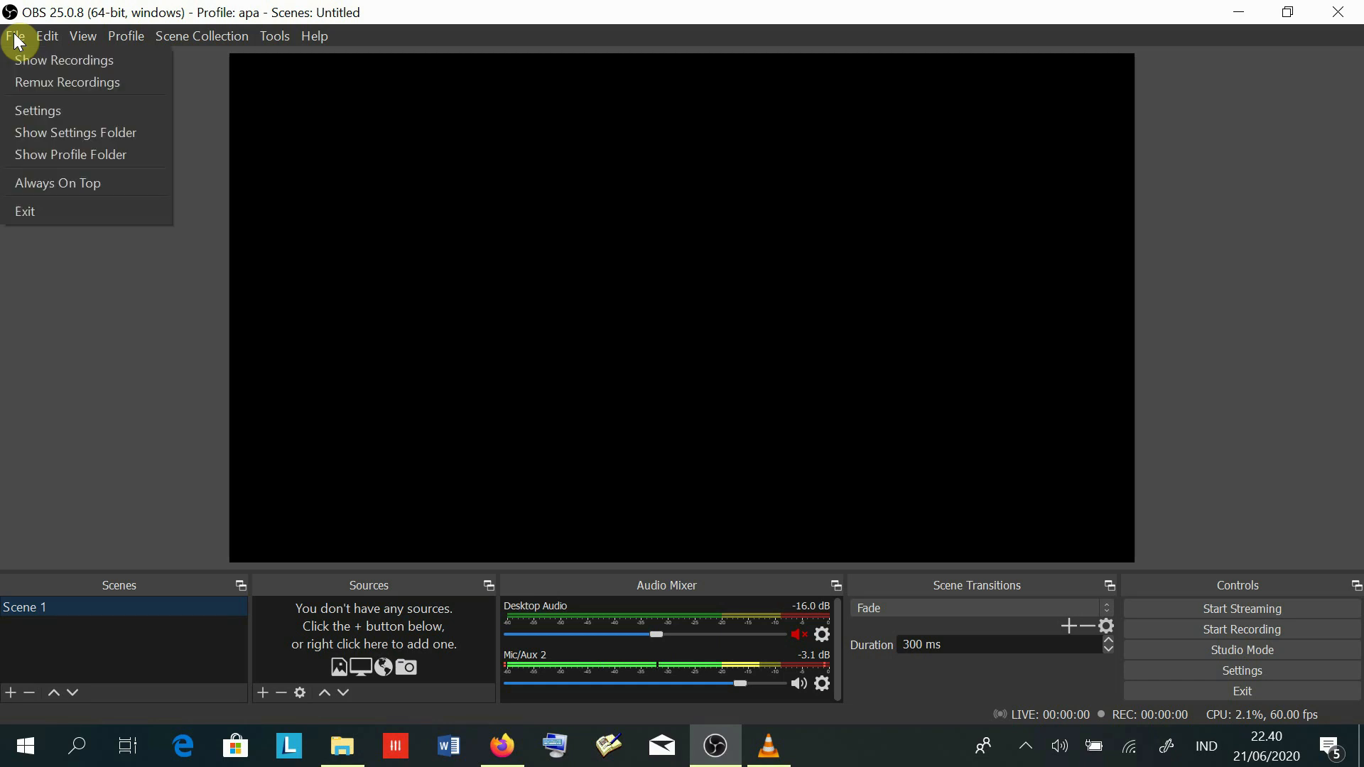
{"action": "left_click", "coordinate": [49, 115]}
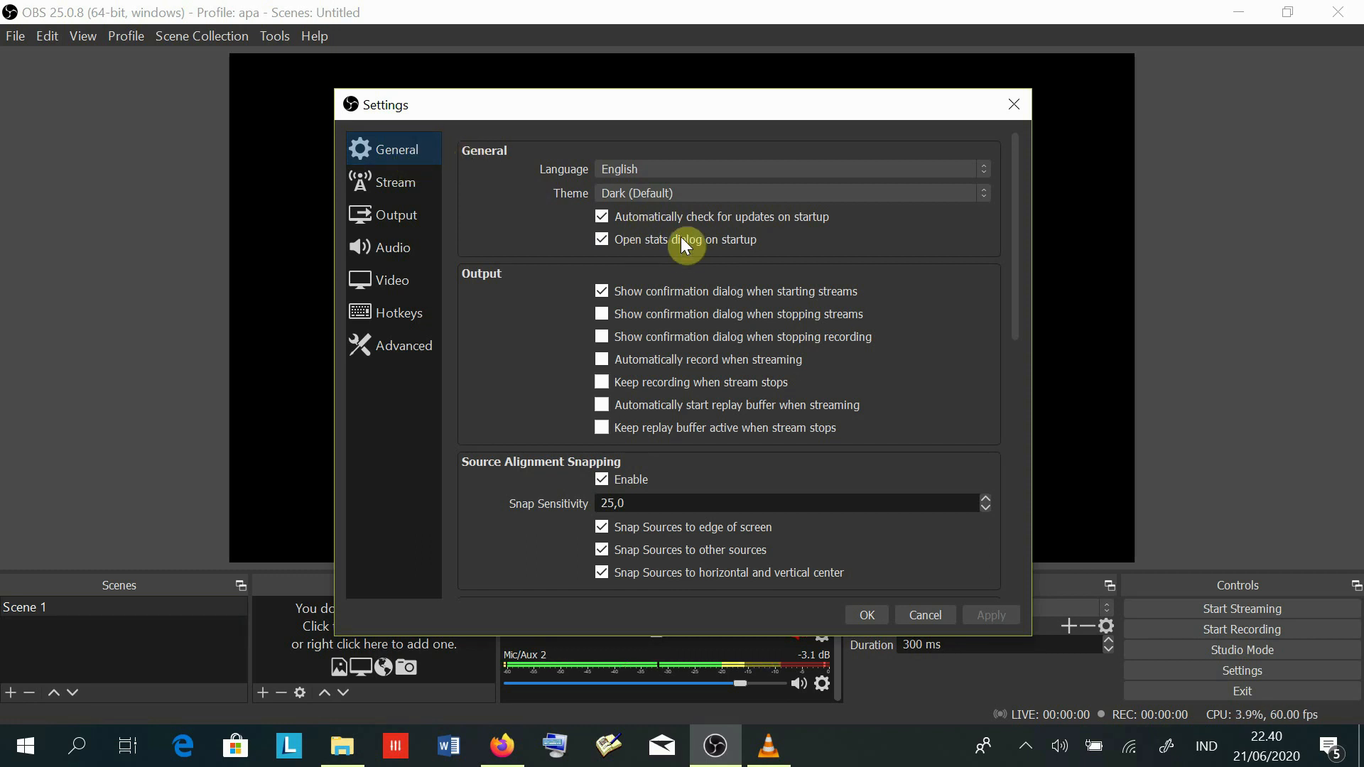
- Review the Stream, Output, Audio, Video, Hotkeys and Advanced pages, then cancel without saving
{"action": "left_click", "coordinate": [385, 184]}
{"action": "left_click", "coordinate": [398, 220]}
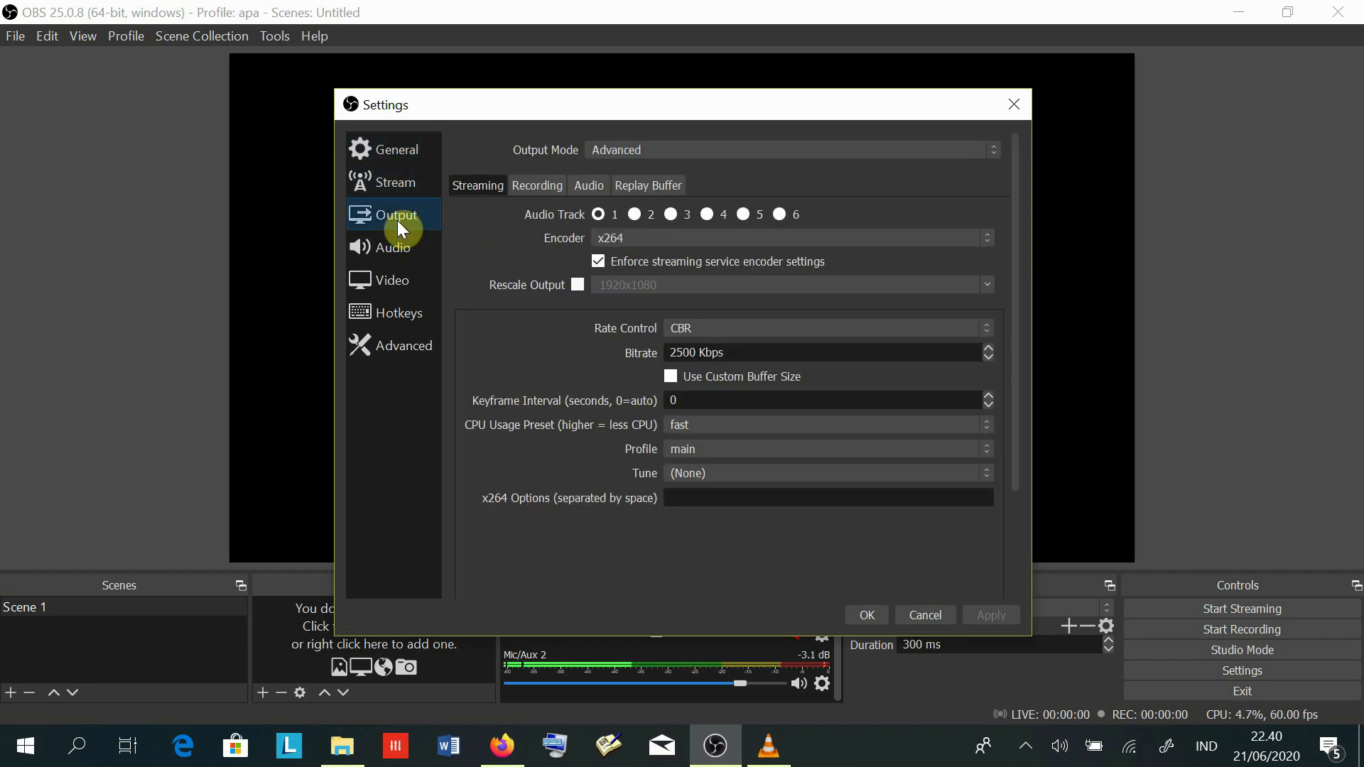
{"action": "left_click", "coordinate": [387, 245]}
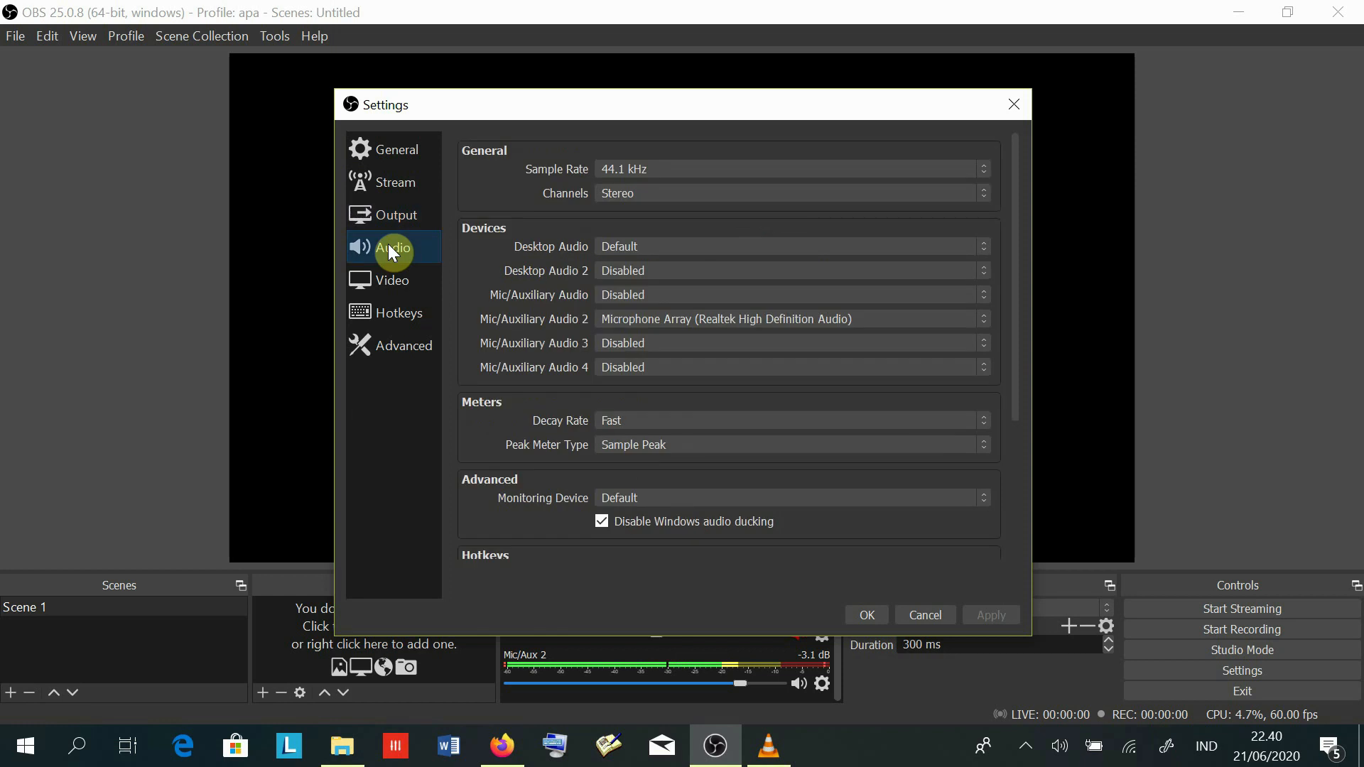
{"action": "left_click", "coordinate": [398, 284]}
{"action": "left_click", "coordinate": [394, 312]}
{"action": "left_click", "coordinate": [399, 355]}
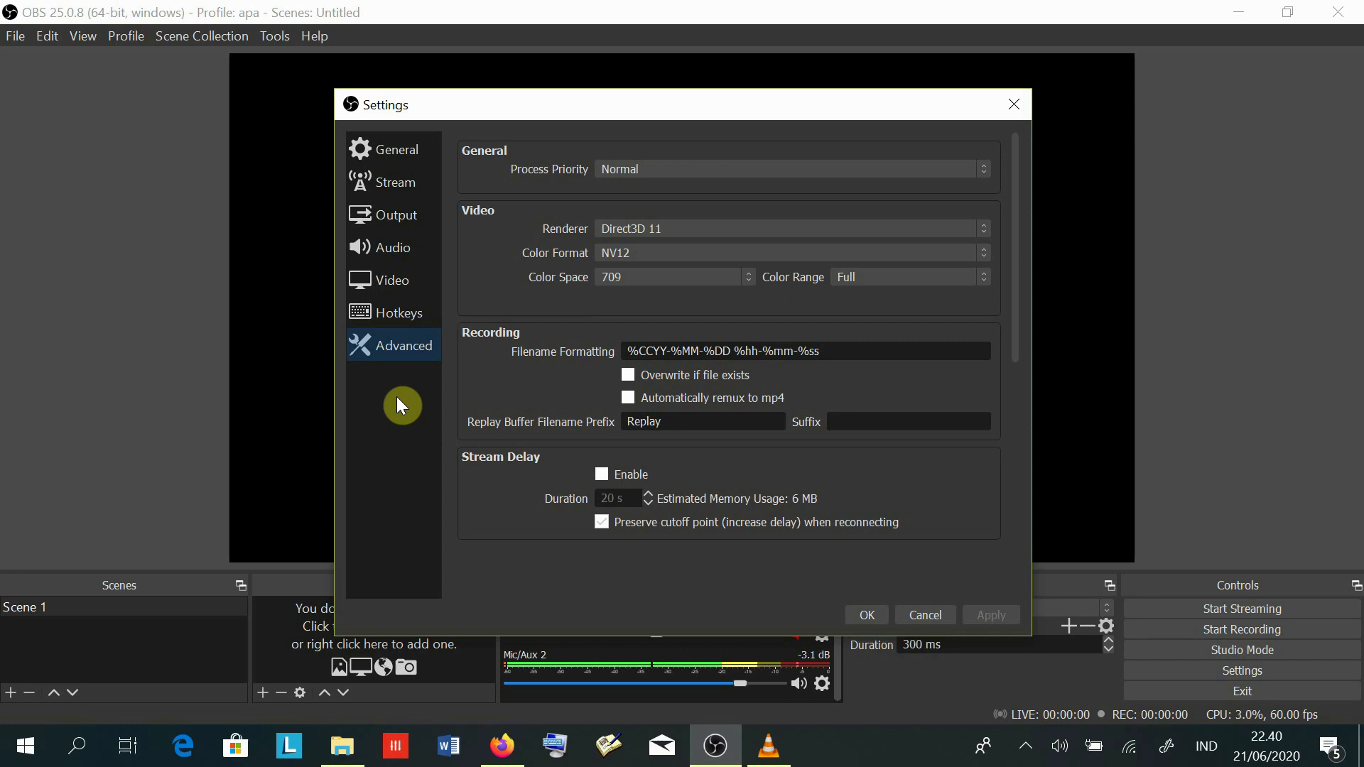
{"action": "left_click_drag", "start_coordinate": [577, 101], "coordinate": [522, 74]}
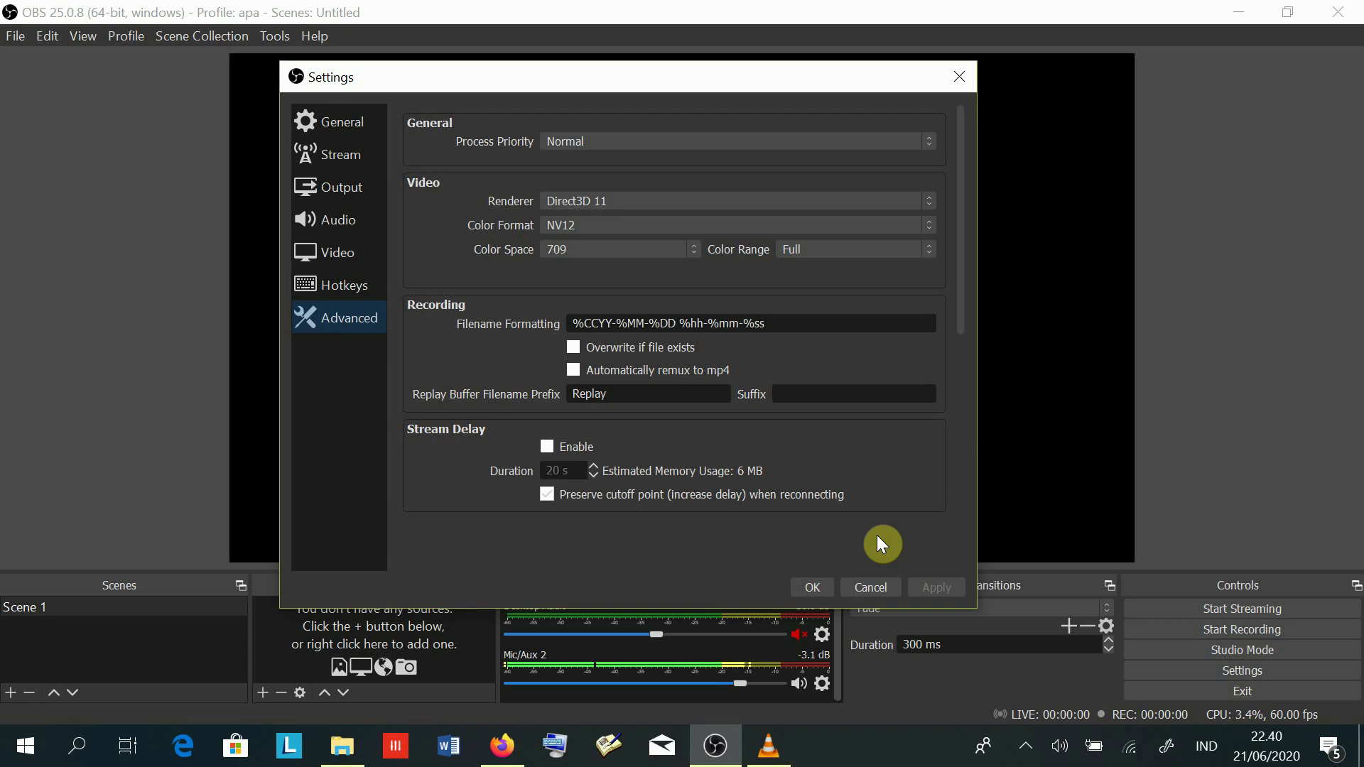
{"action": "left_click", "coordinate": [863, 589]}
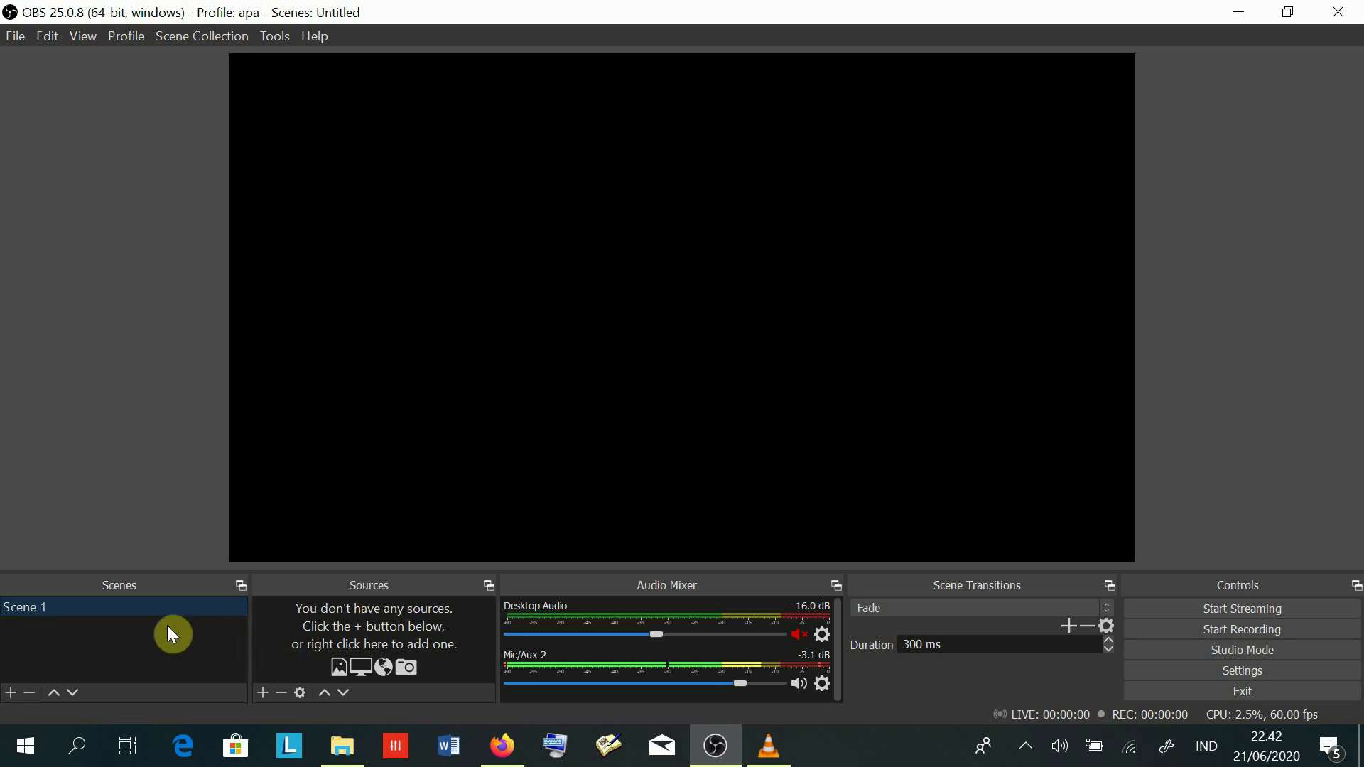
{"action": "left_click", "coordinate": [303, 619]}
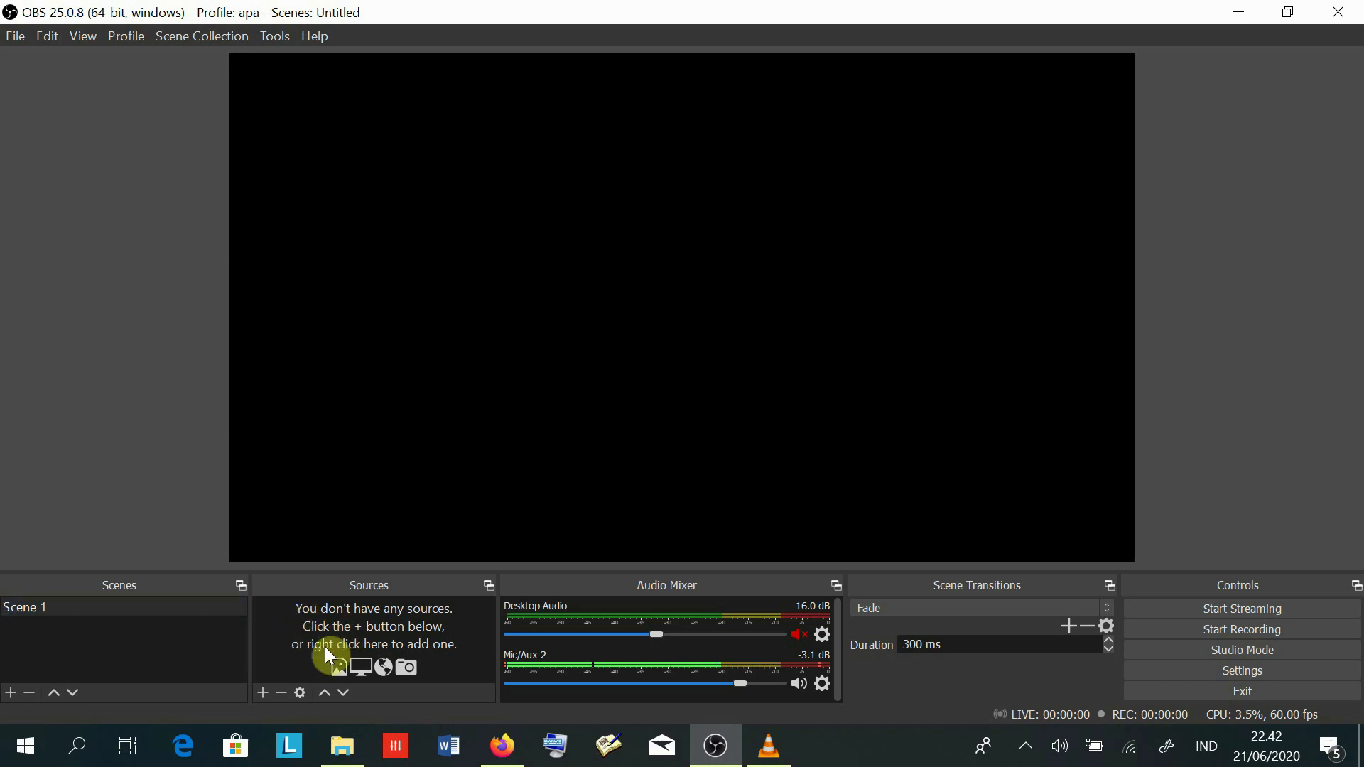
- Rename Scene 1 to INTRO, leaving its source list empty
{"action": "left_click", "coordinate": [261, 693]}
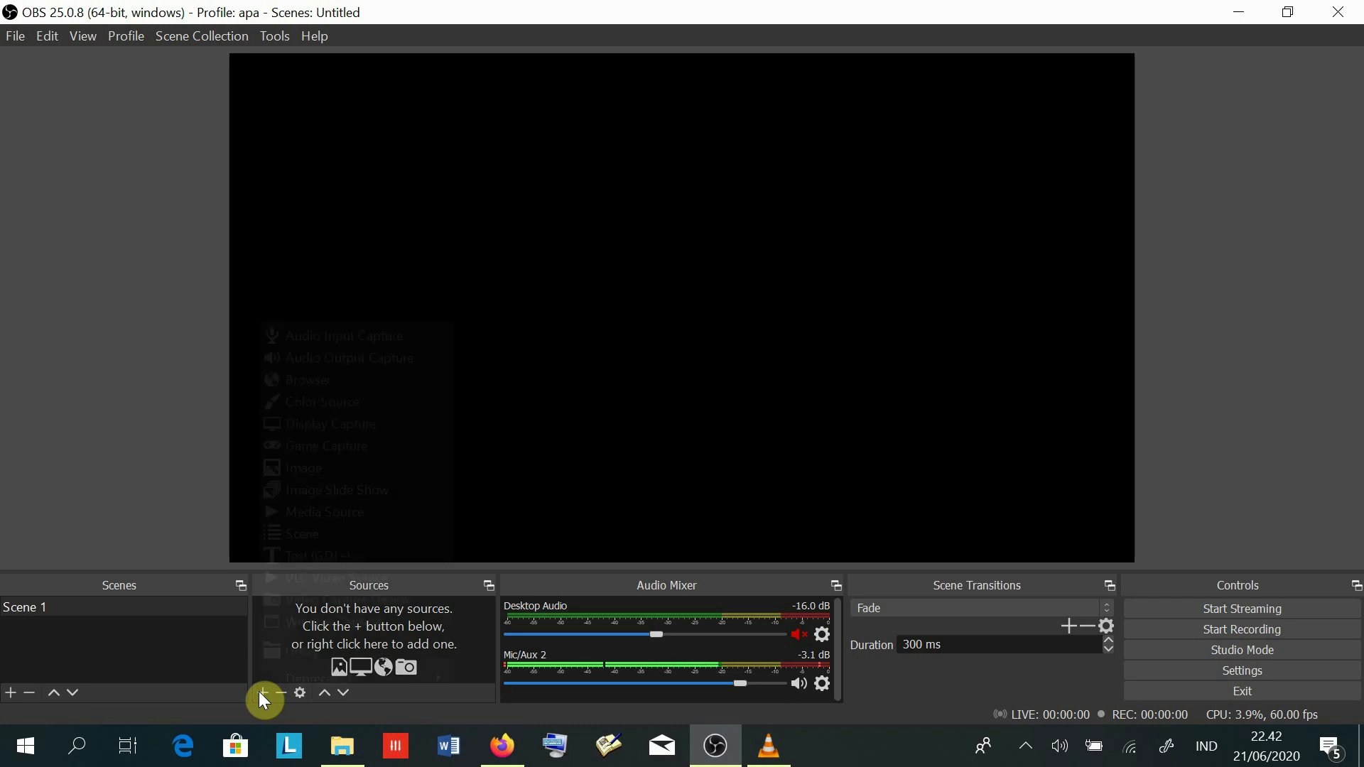
{"action": "left_click", "coordinate": [192, 649]}
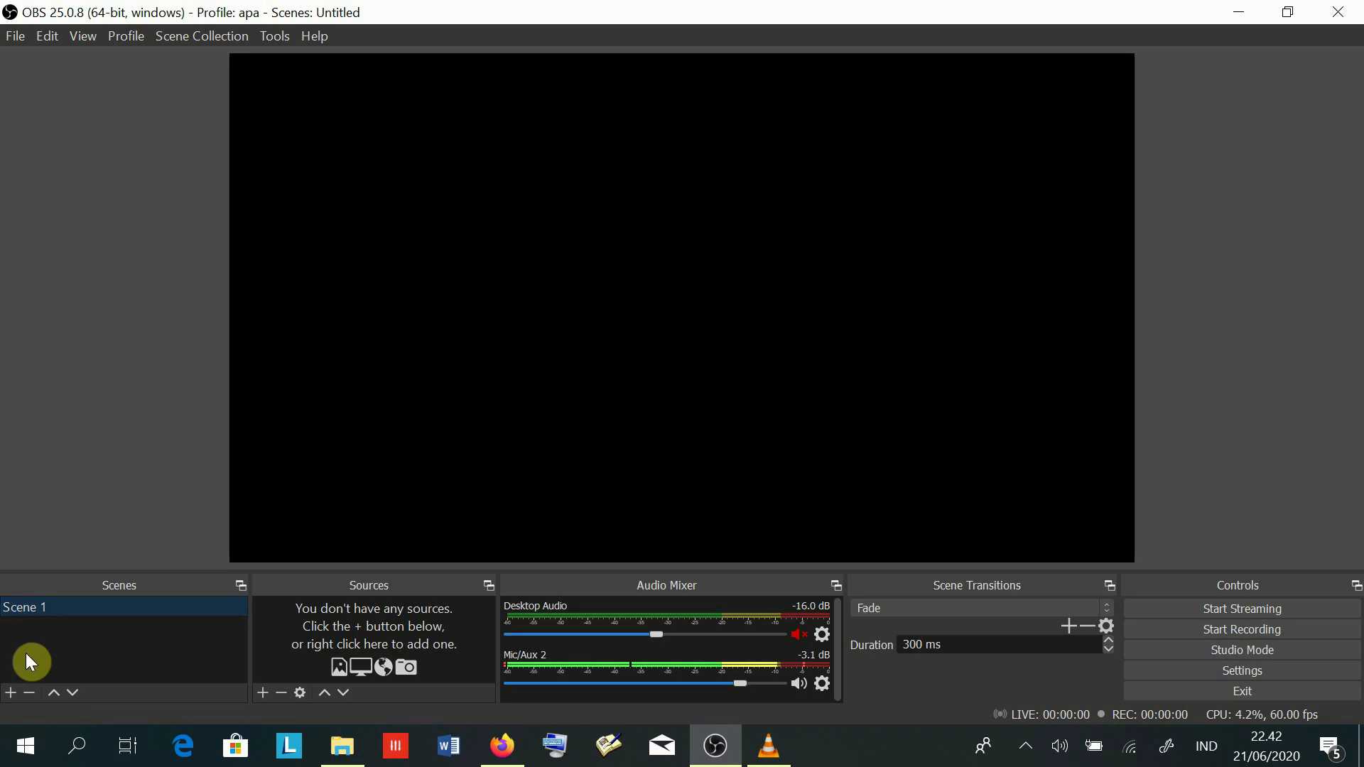
{"action": "right_click", "coordinate": [32, 607]}
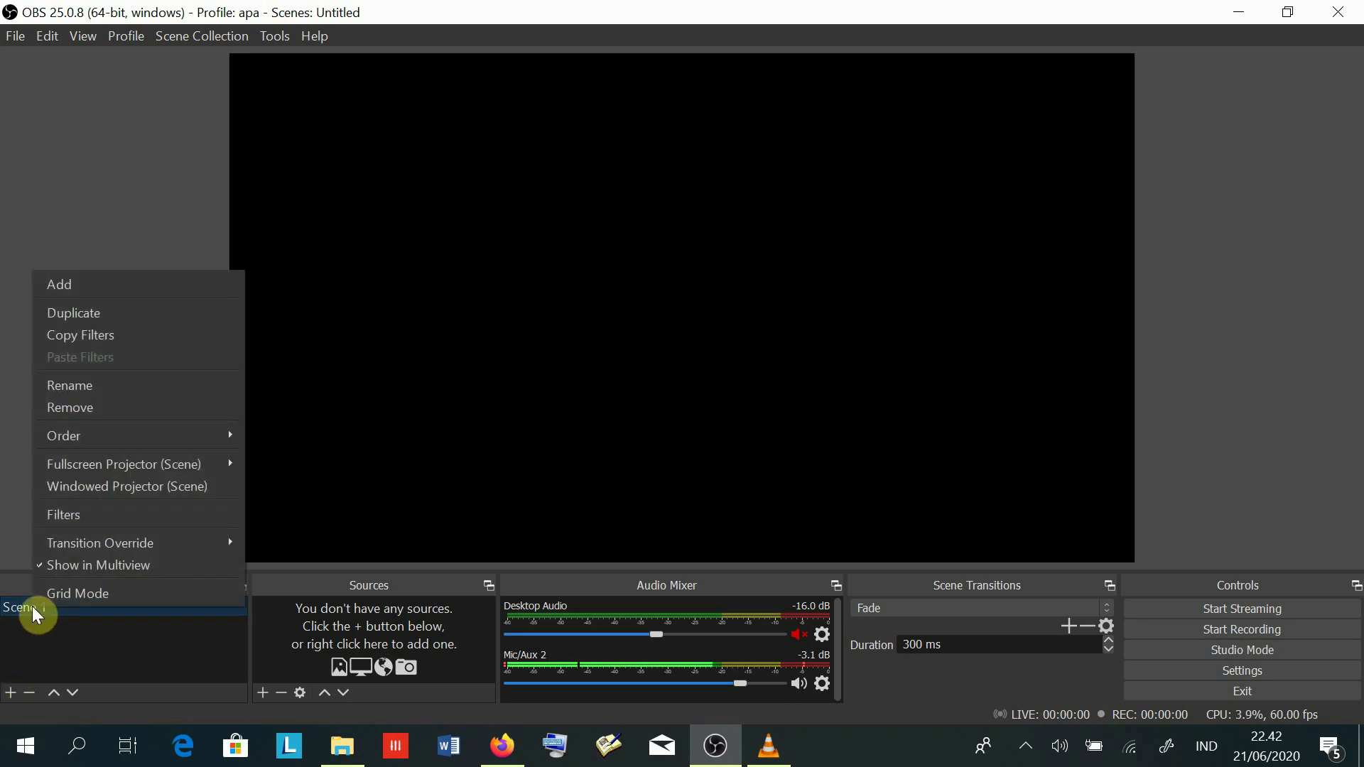
{"action": "left_click", "coordinate": [86, 386]}
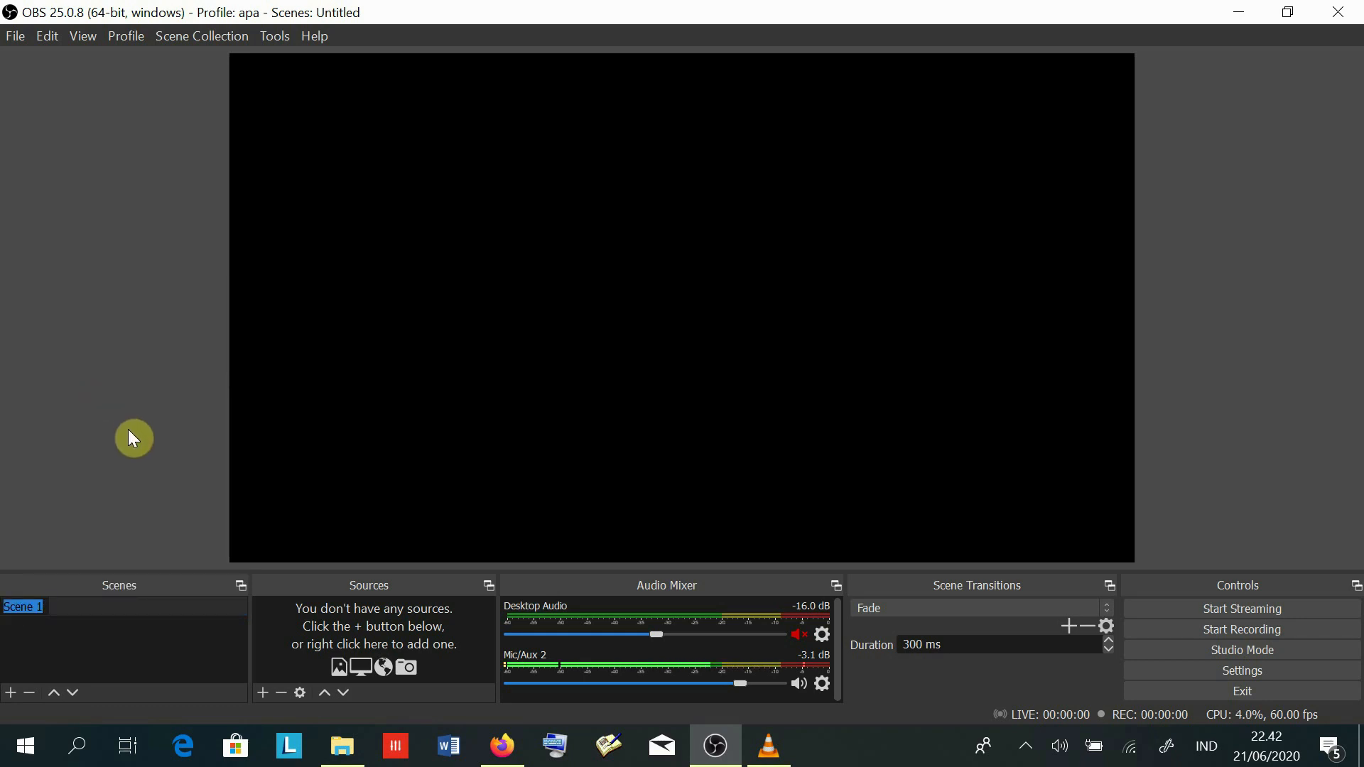
{"action": "type", "text": "INTRO"}
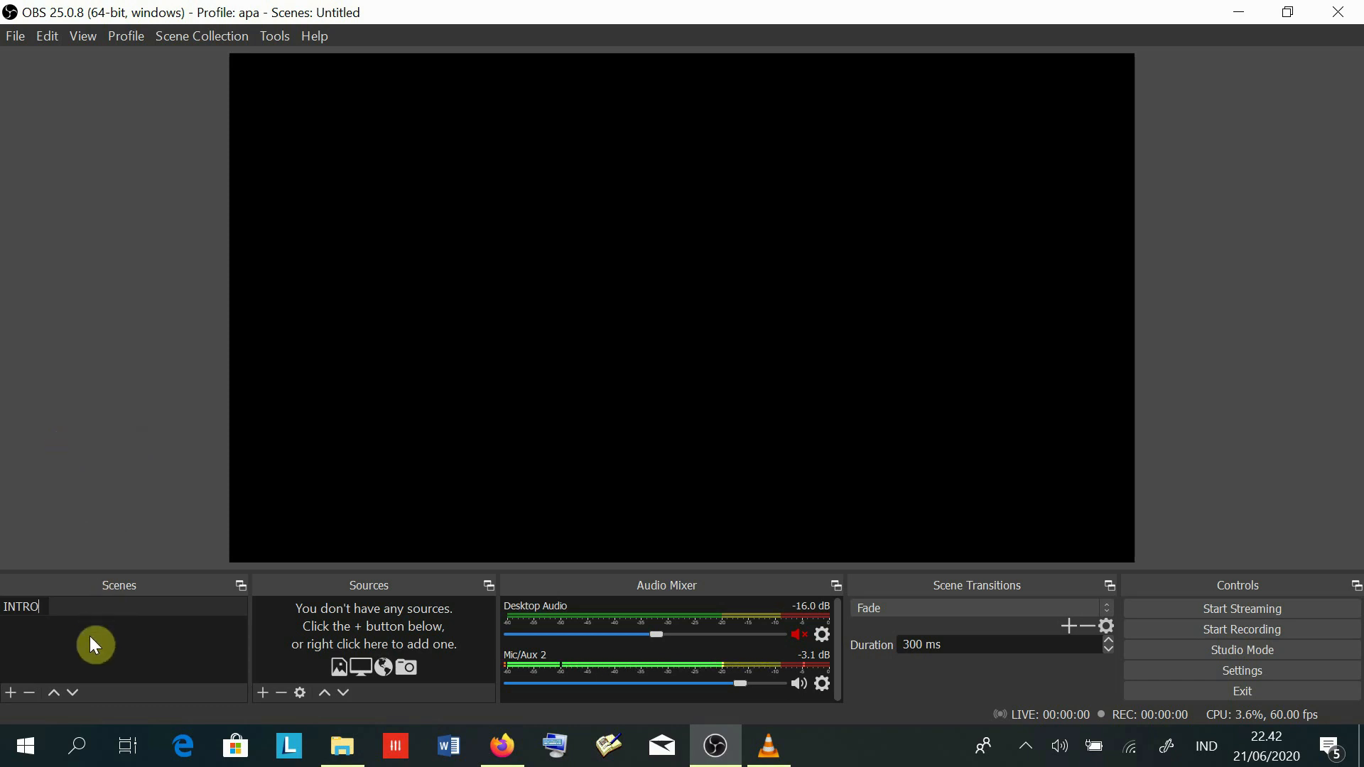
{"action": "key", "text": "Return"}
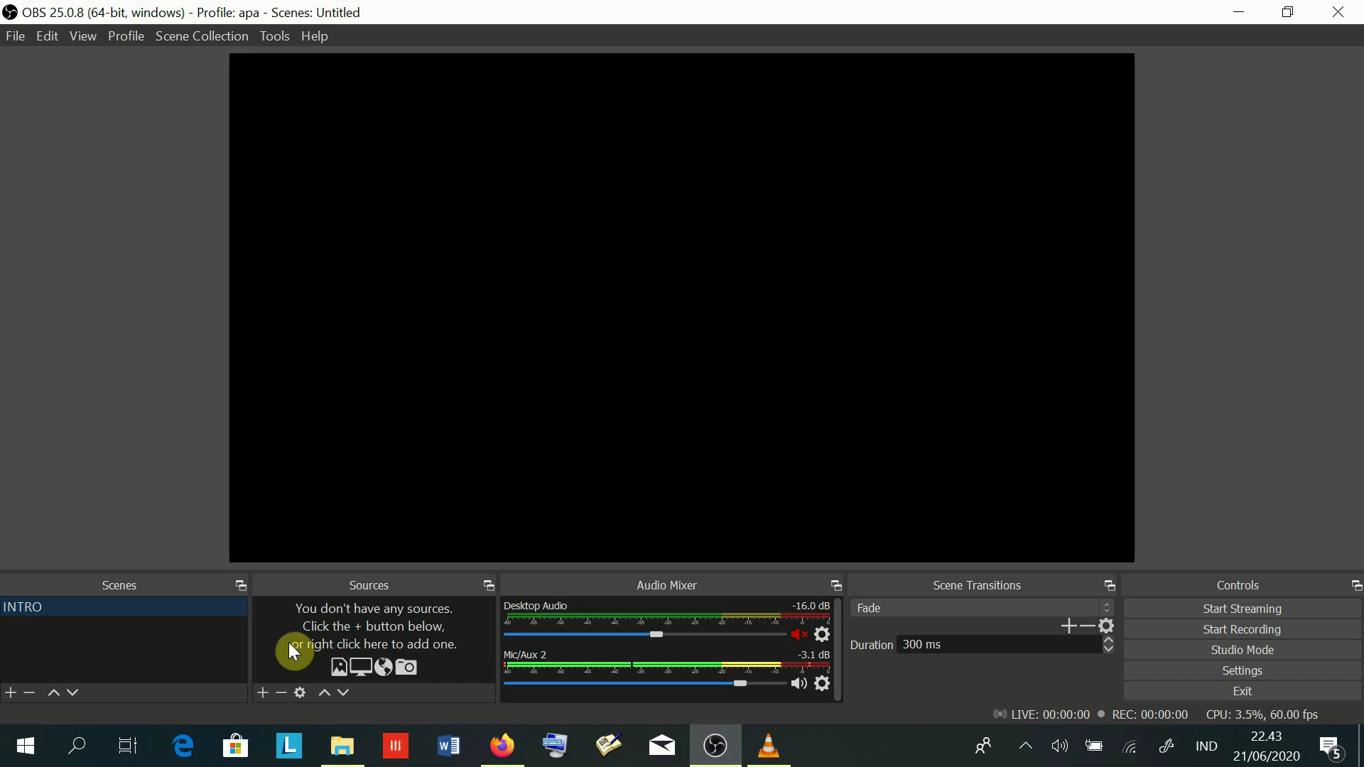
- Create a Media Source named VIDEO PEMBUKAAN in the INTRO scene
{"action": "left_click", "coordinate": [263, 693]}
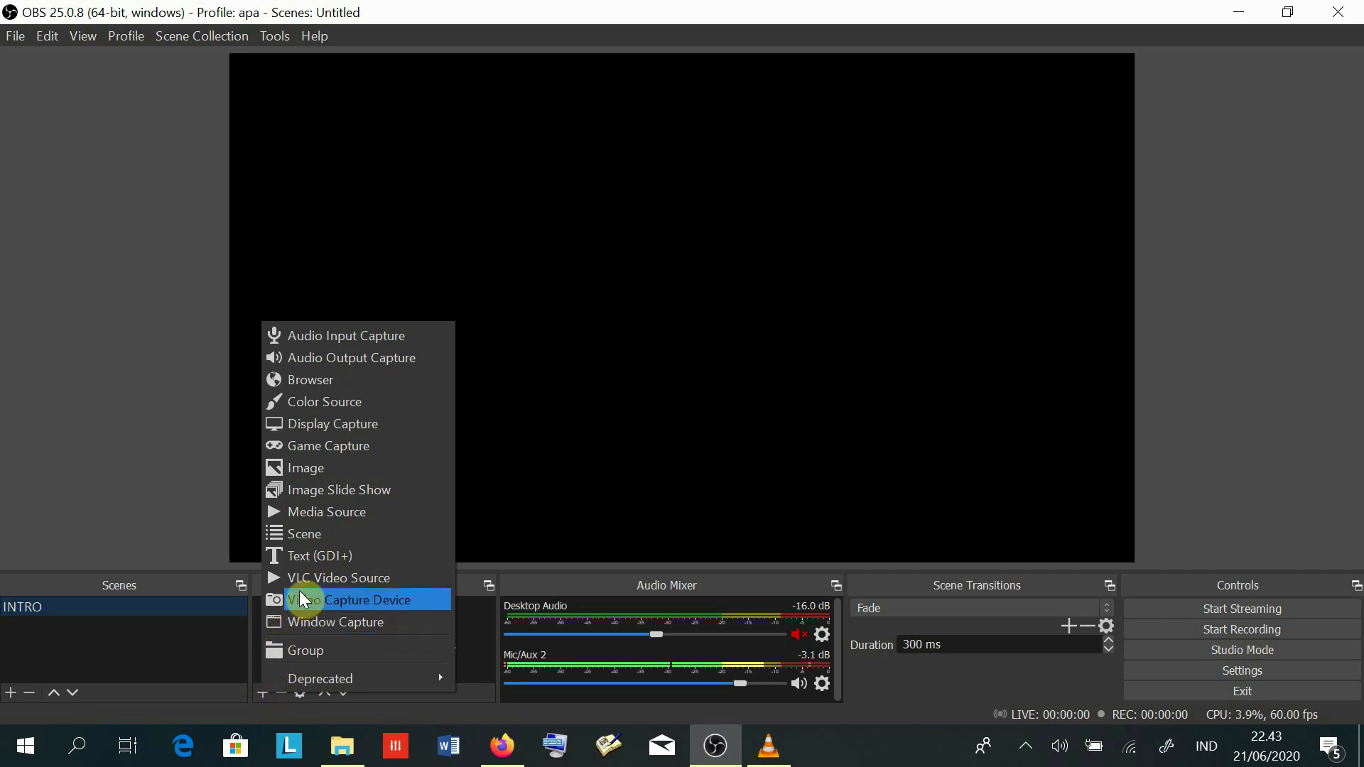
{"action": "left_click", "coordinate": [339, 521]}
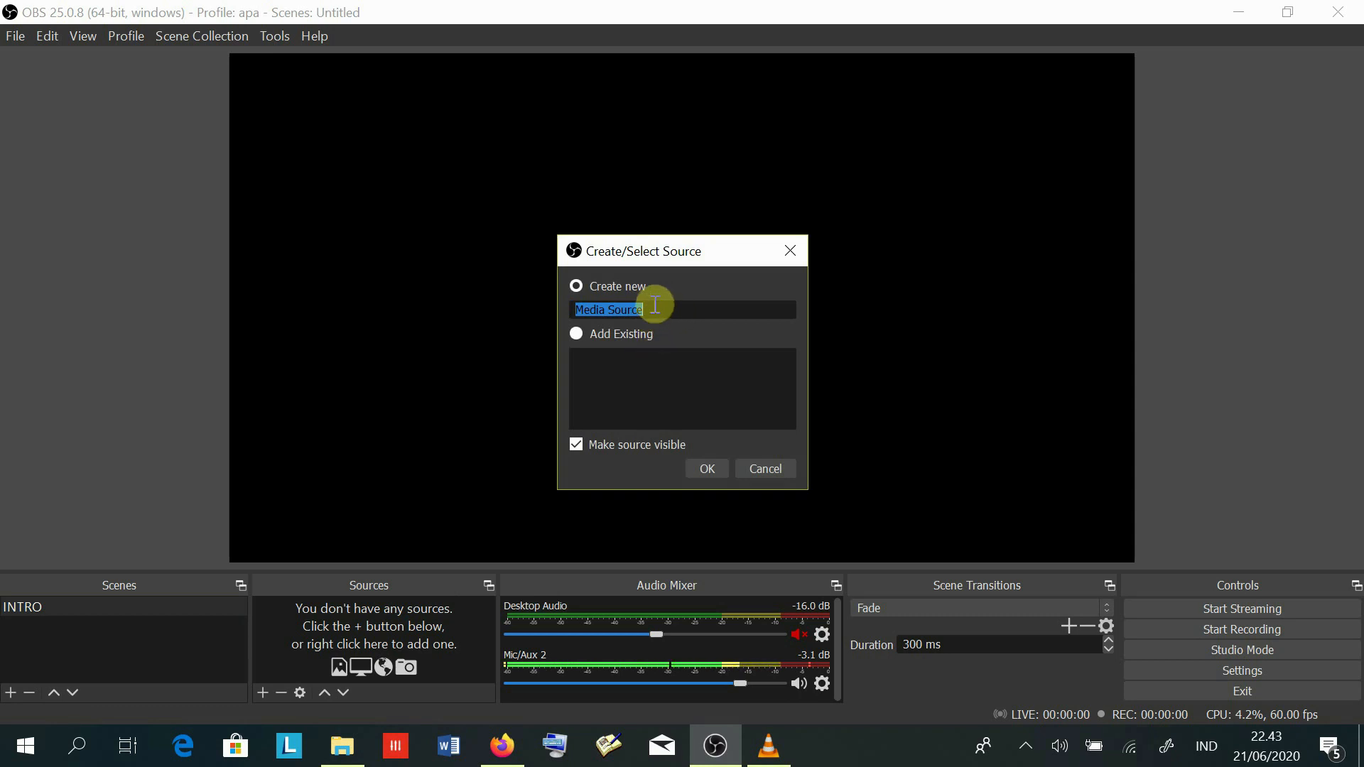
{"action": "mouse_move", "coordinate": [662, 253]}
{"action": "left_mouse_down"}
{"action": "mouse_move", "coordinate": [656, 286]}
{"action": "mouse_move", "coordinate": [655, 269]}
{"action": "left_mouse_up"}
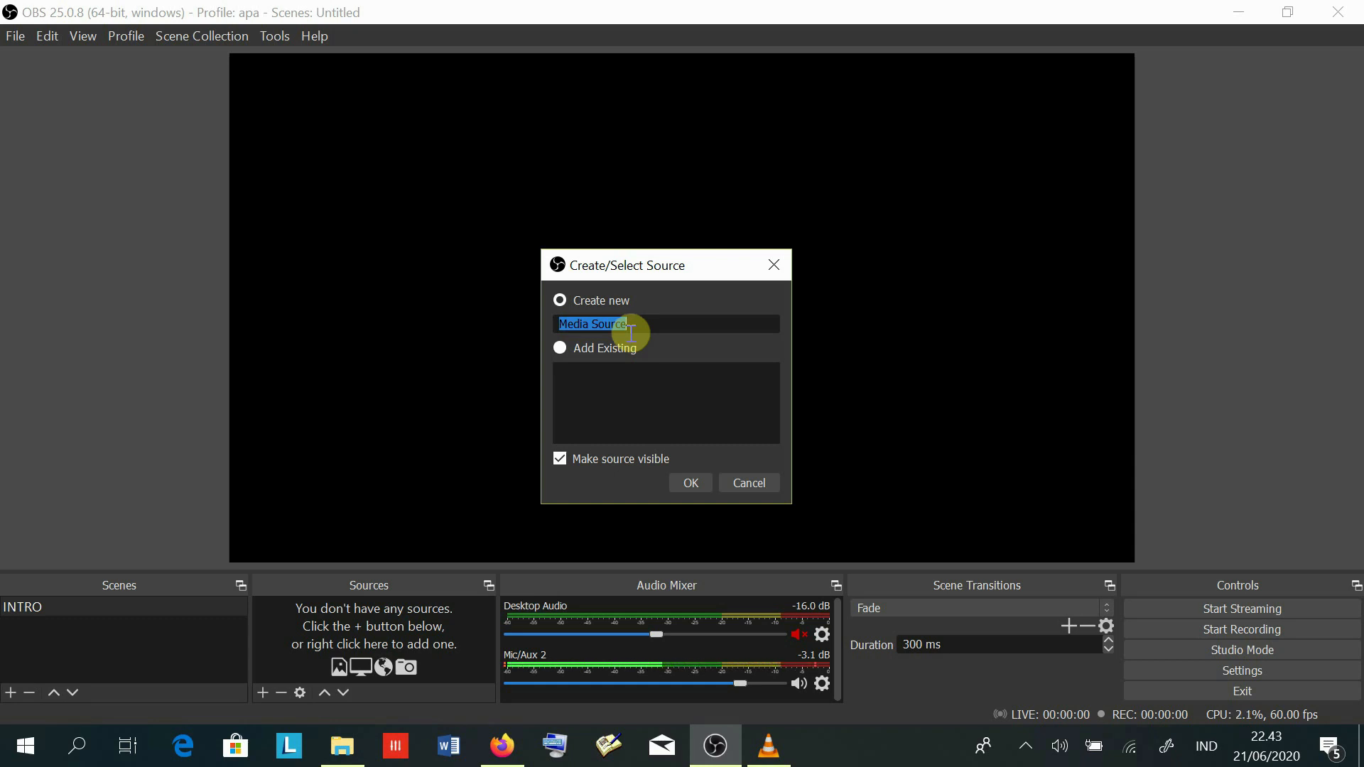
{"action": "type", "text": "VIDEO"}
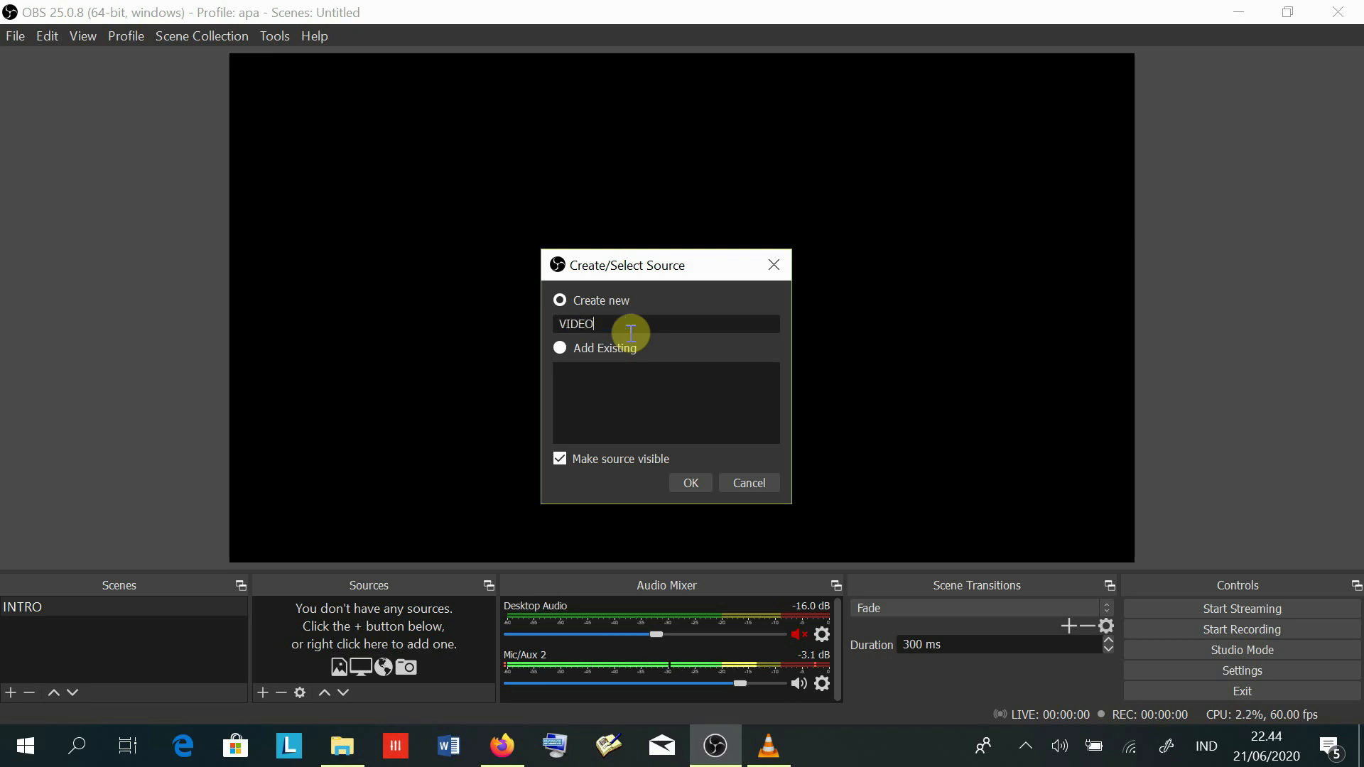
{"action": "type", "text": " PEMBUKAAN"}
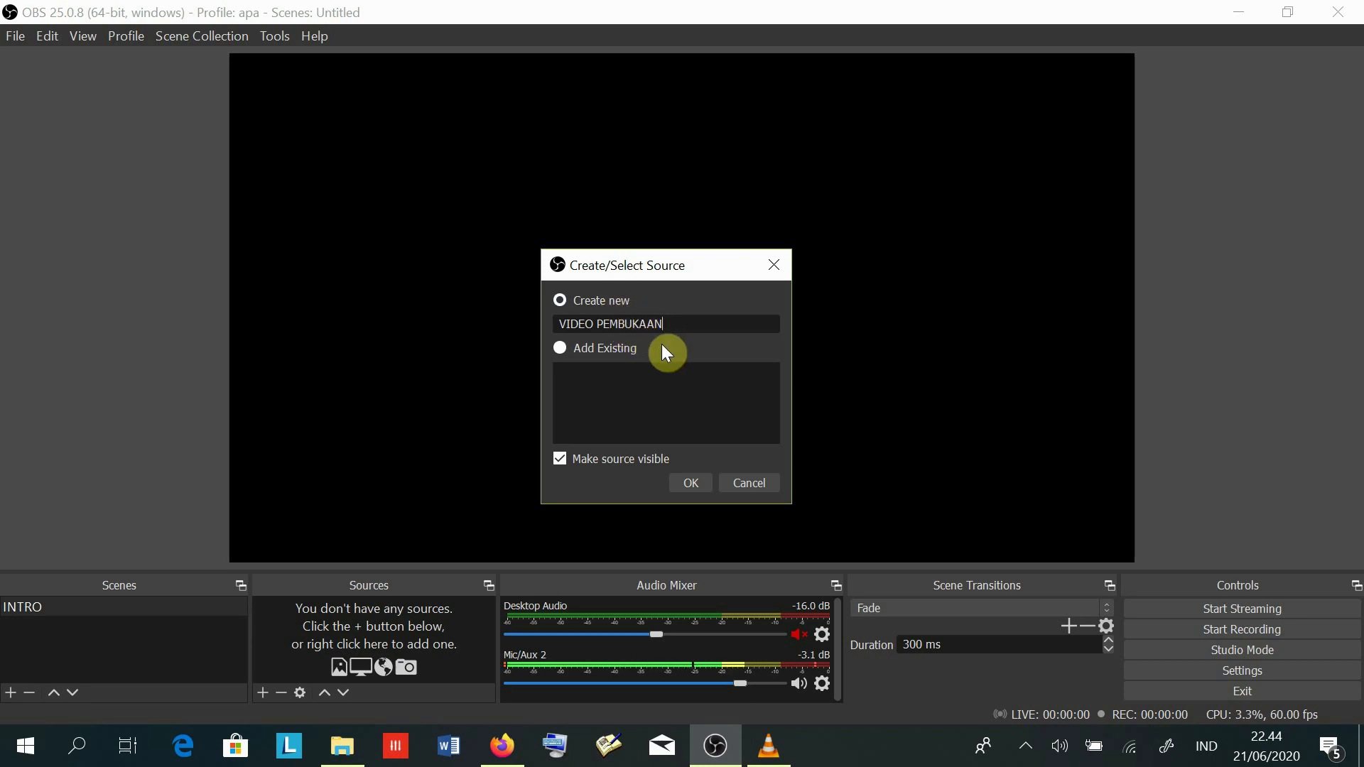
{"action": "left_click", "coordinate": [692, 483]}
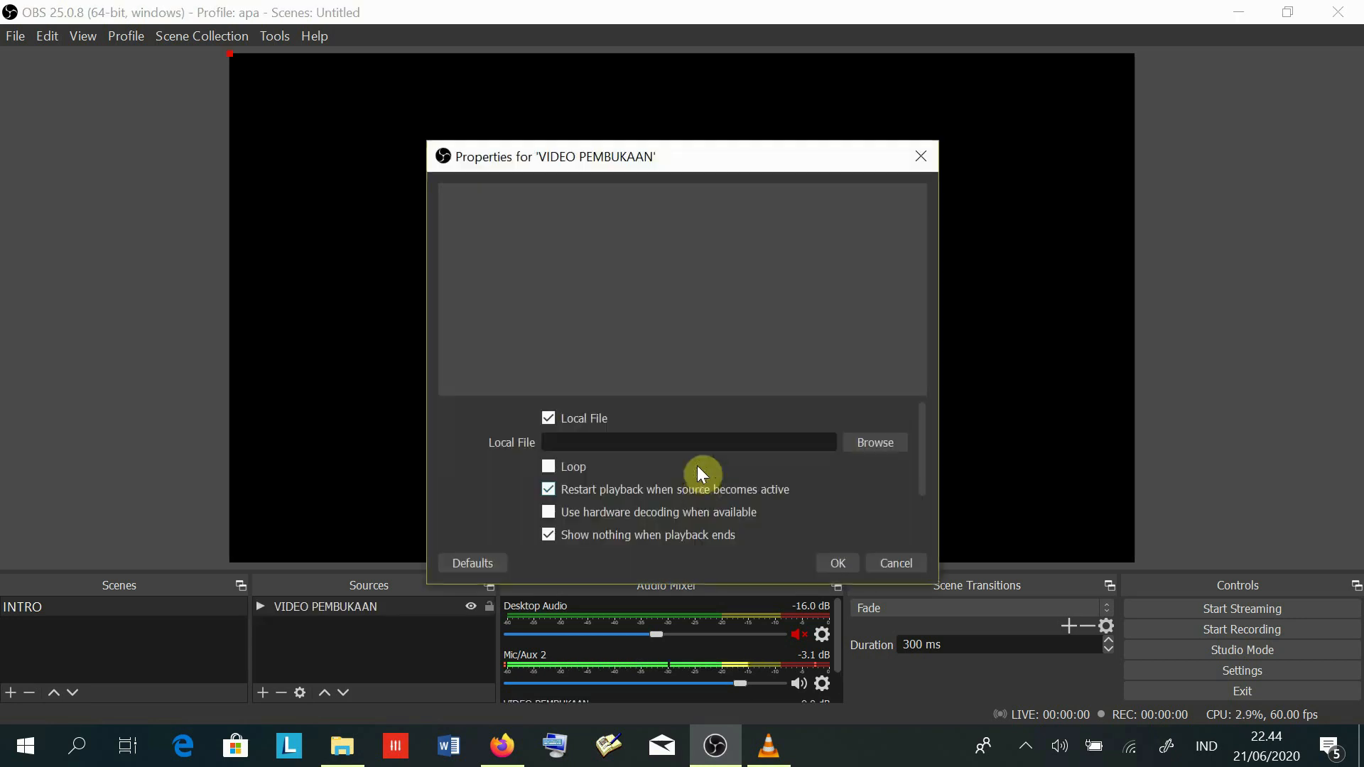
- Load the intro kajian kun salafi video into VIDEO PEMBUKAAN with Loop enabled
{"action": "left_click", "coordinate": [874, 442]}
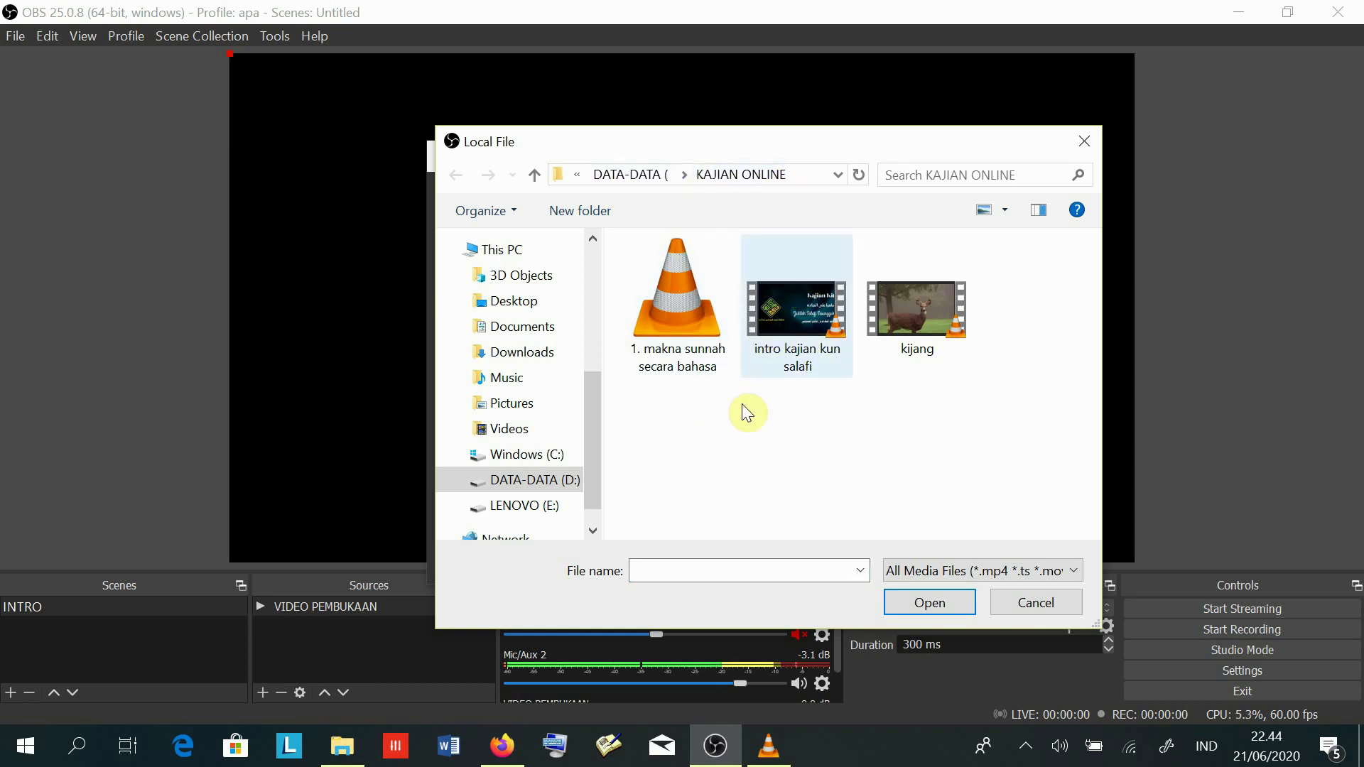
{"action": "left_click", "coordinate": [799, 306]}
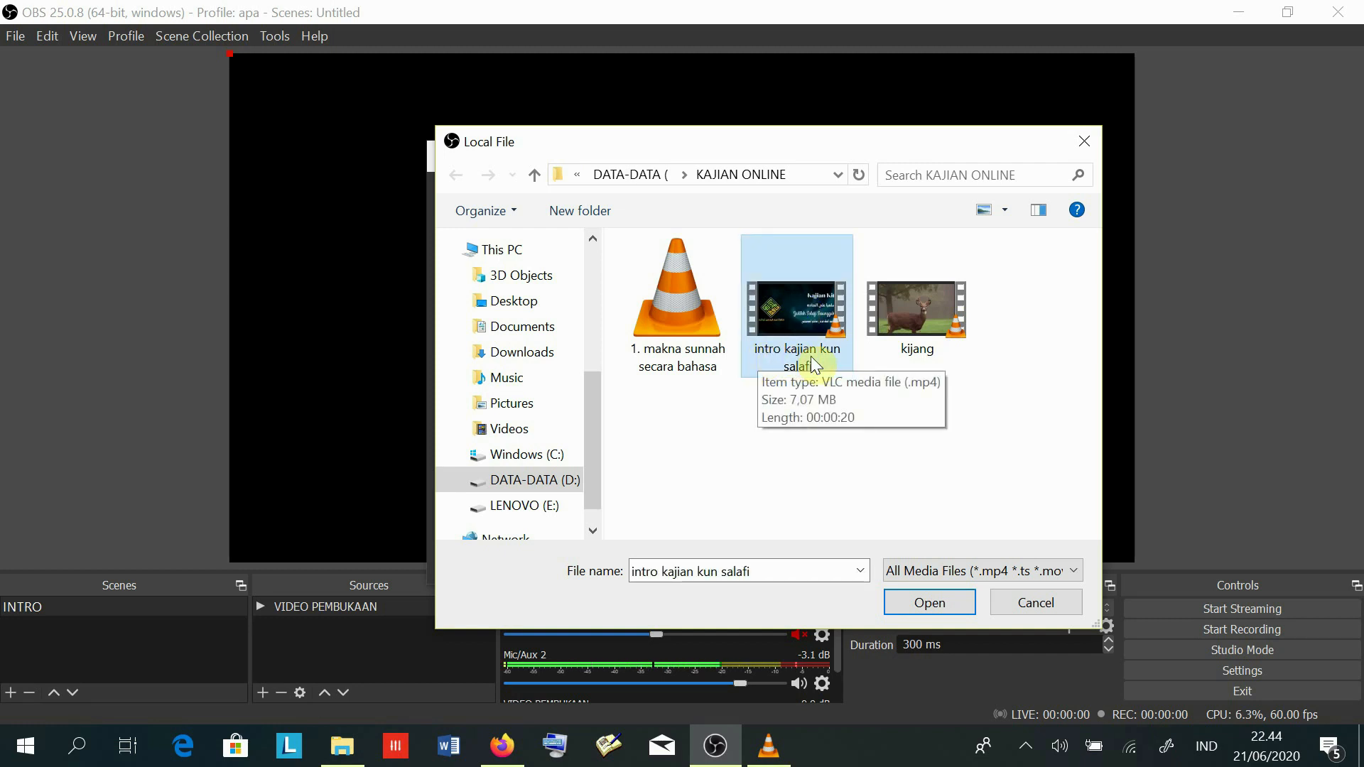
{"action": "left_click", "coordinate": [923, 603]}
{"action": "left_click", "coordinate": [925, 600]}
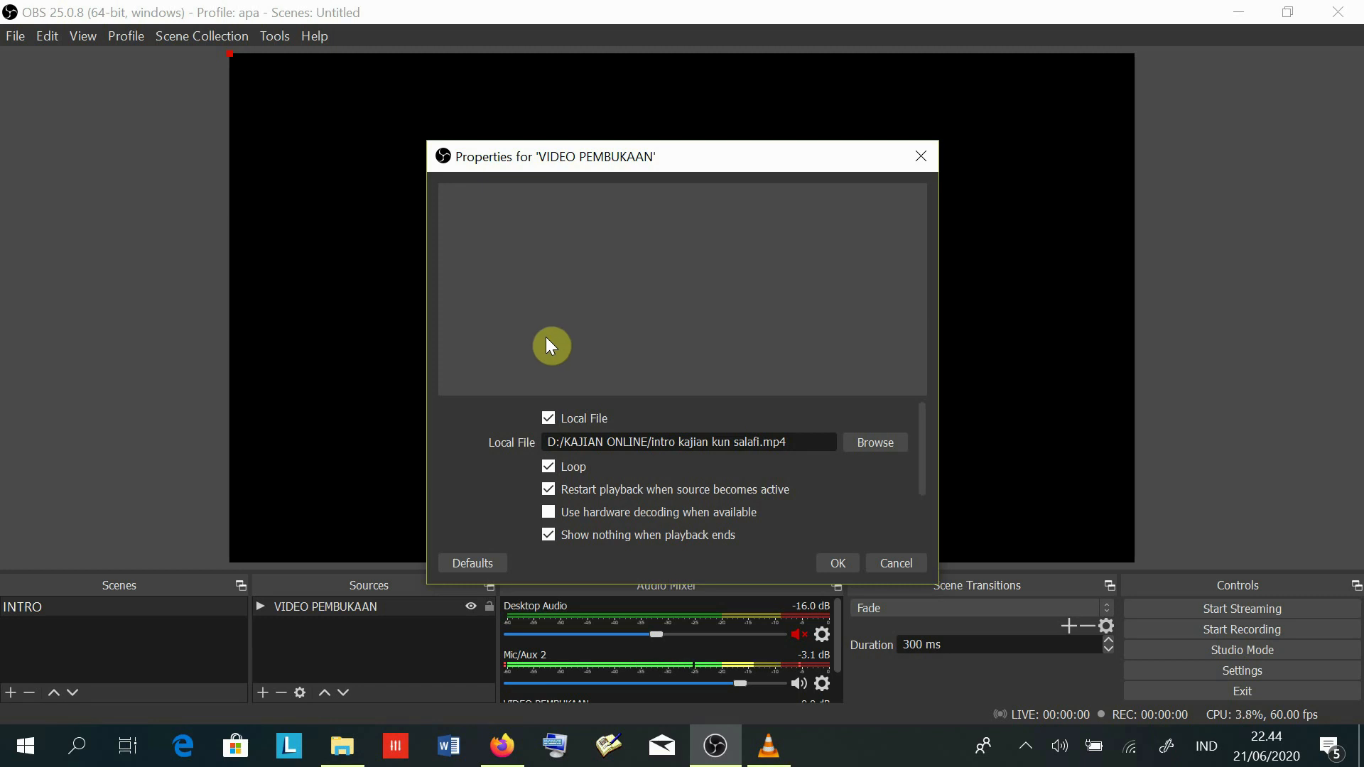
{"action": "left_click", "coordinate": [836, 565]}
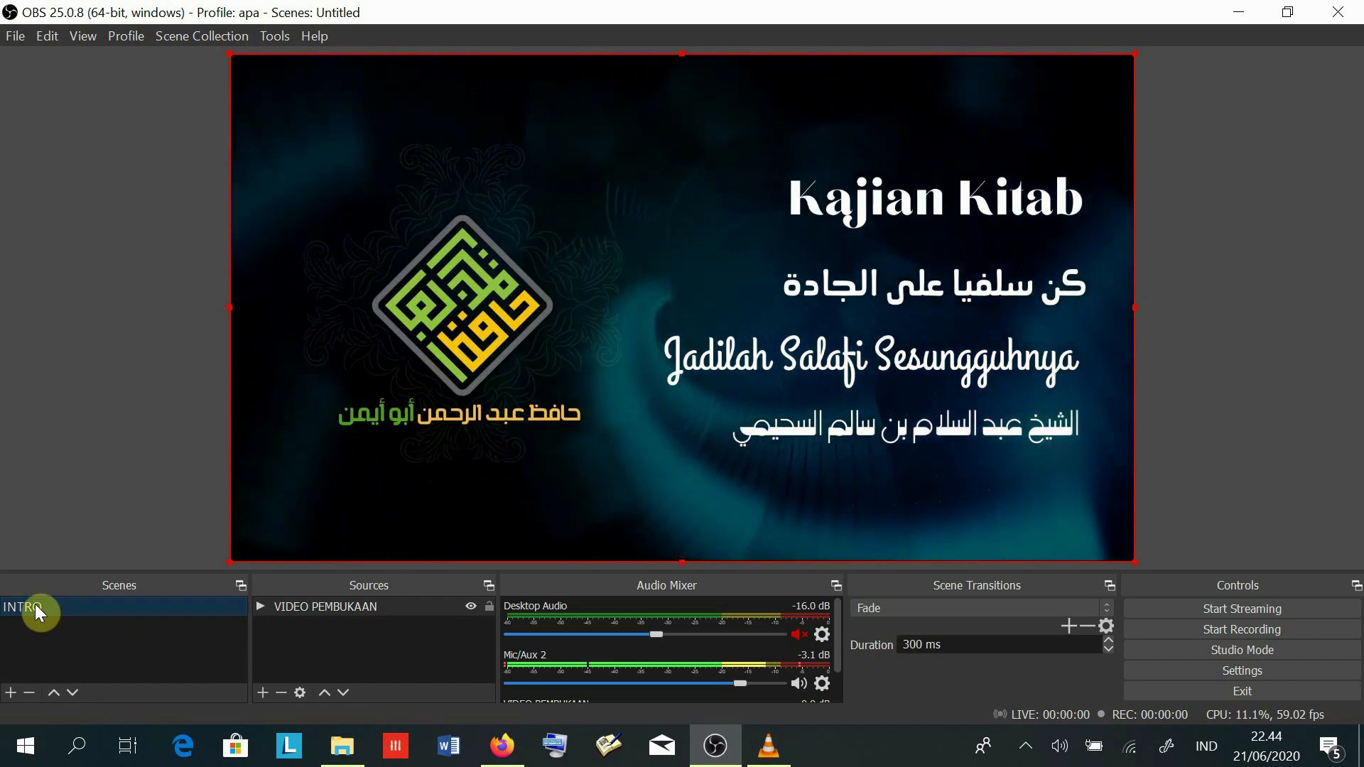
{"action": "left_click", "coordinate": [313, 607]}
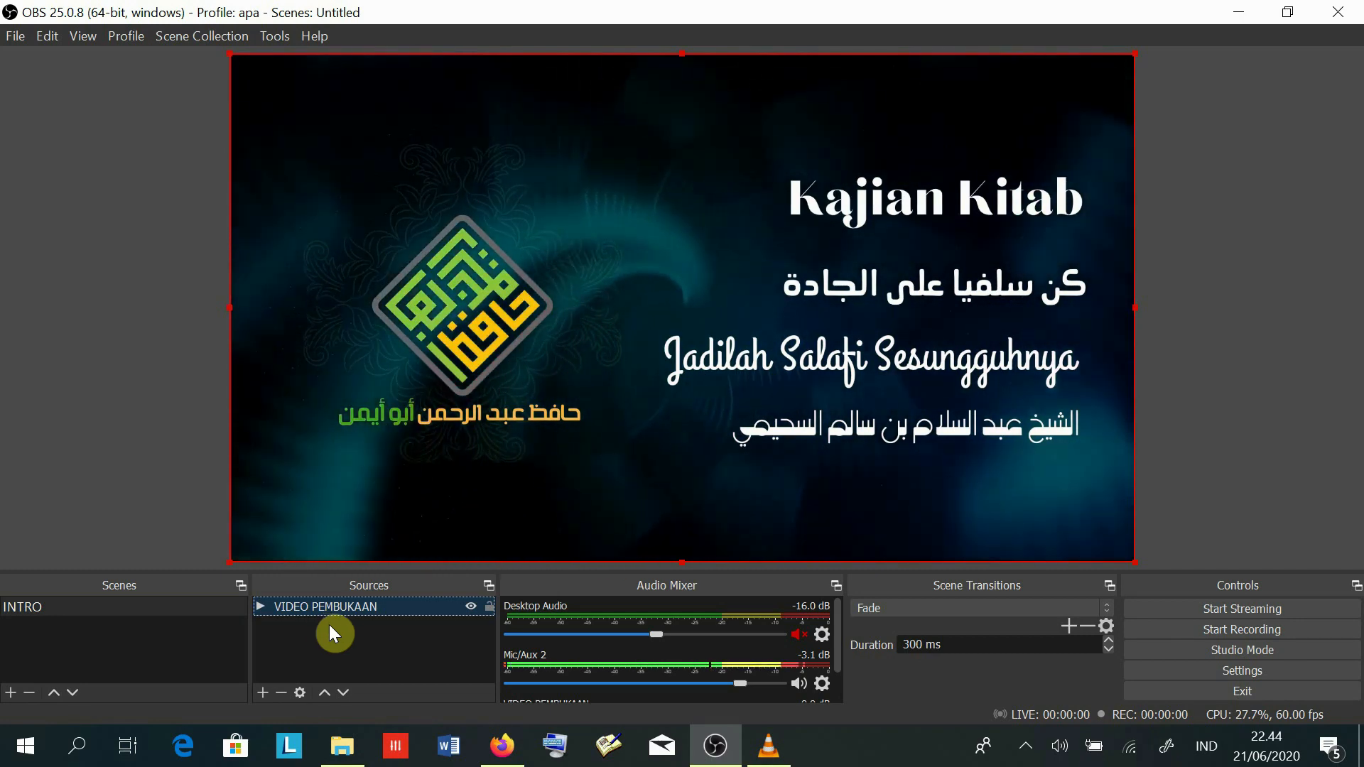
{"action": "left_click", "coordinate": [263, 692]}
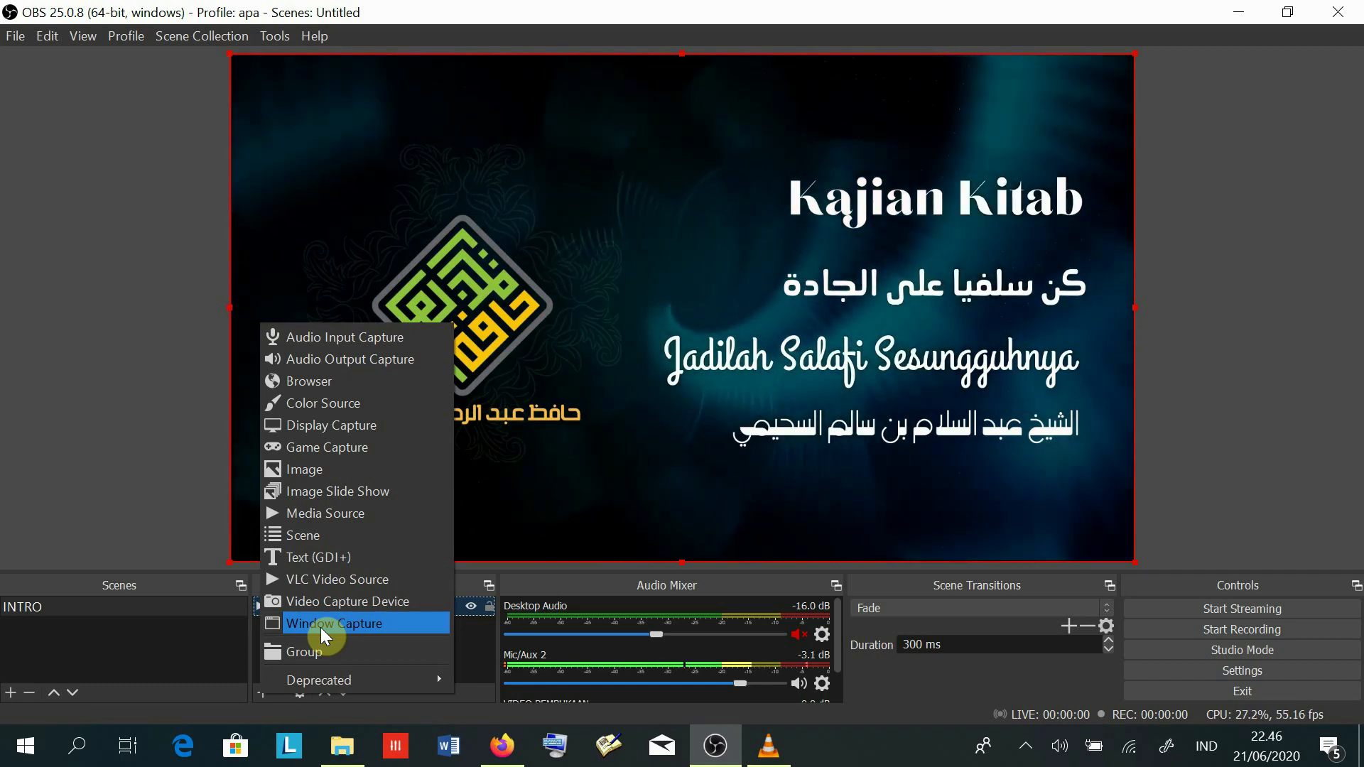
- Dismiss the Add Source menu without adding anything and reselect the INTRO scene
{"action": "left_click", "coordinate": [161, 644]}
{"action": "left_click", "coordinate": [35, 605]}
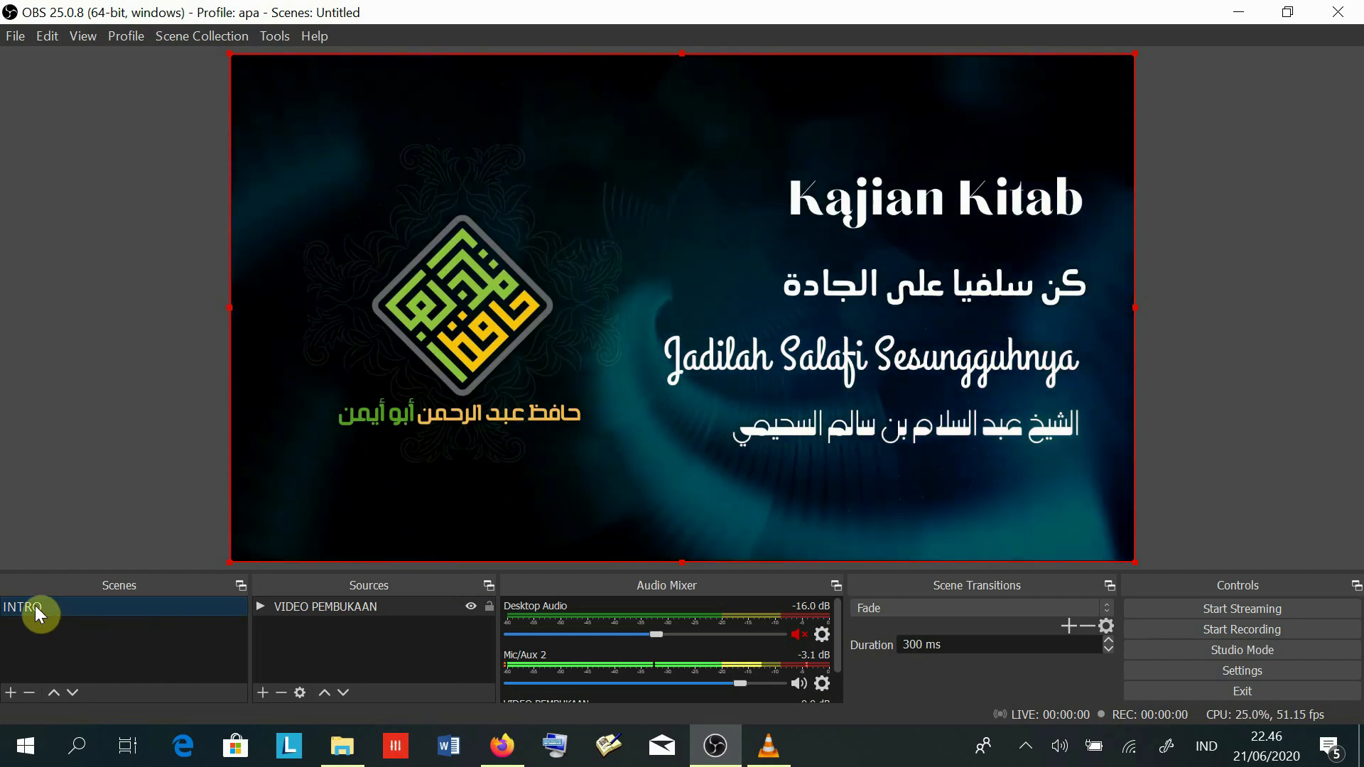
- Add a second scene named MATERI next to INTRO
{"action": "left_click", "coordinate": [9, 694]}
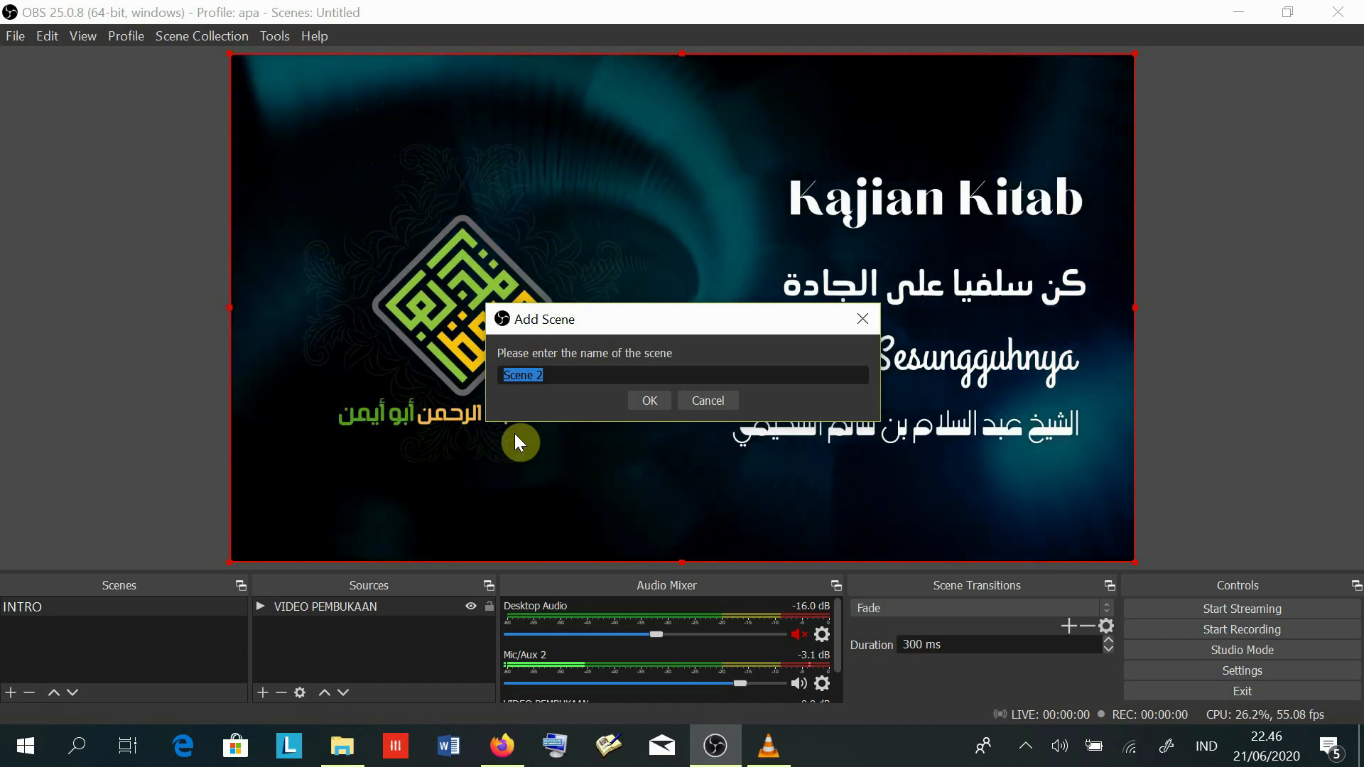
{"action": "type", "text": "MATERI"}
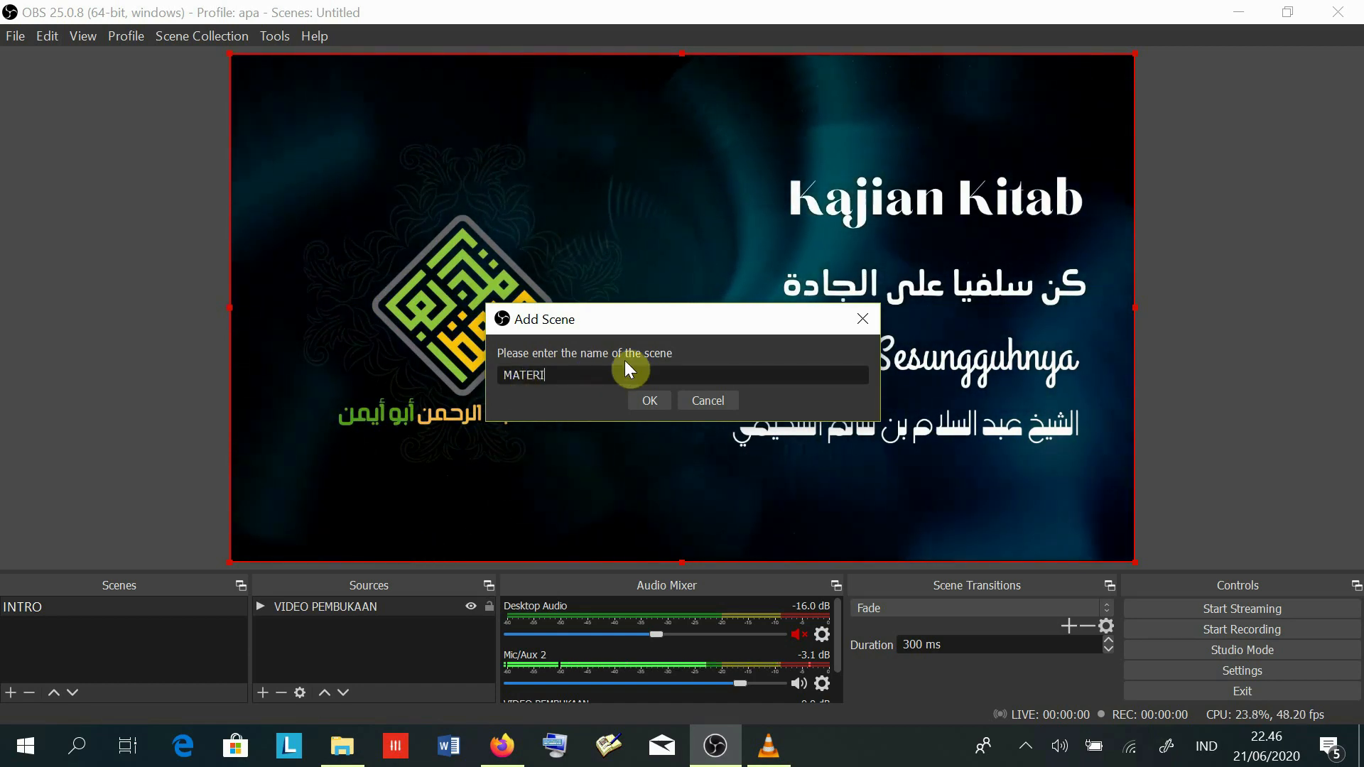
{"action": "left_click", "coordinate": [647, 400]}
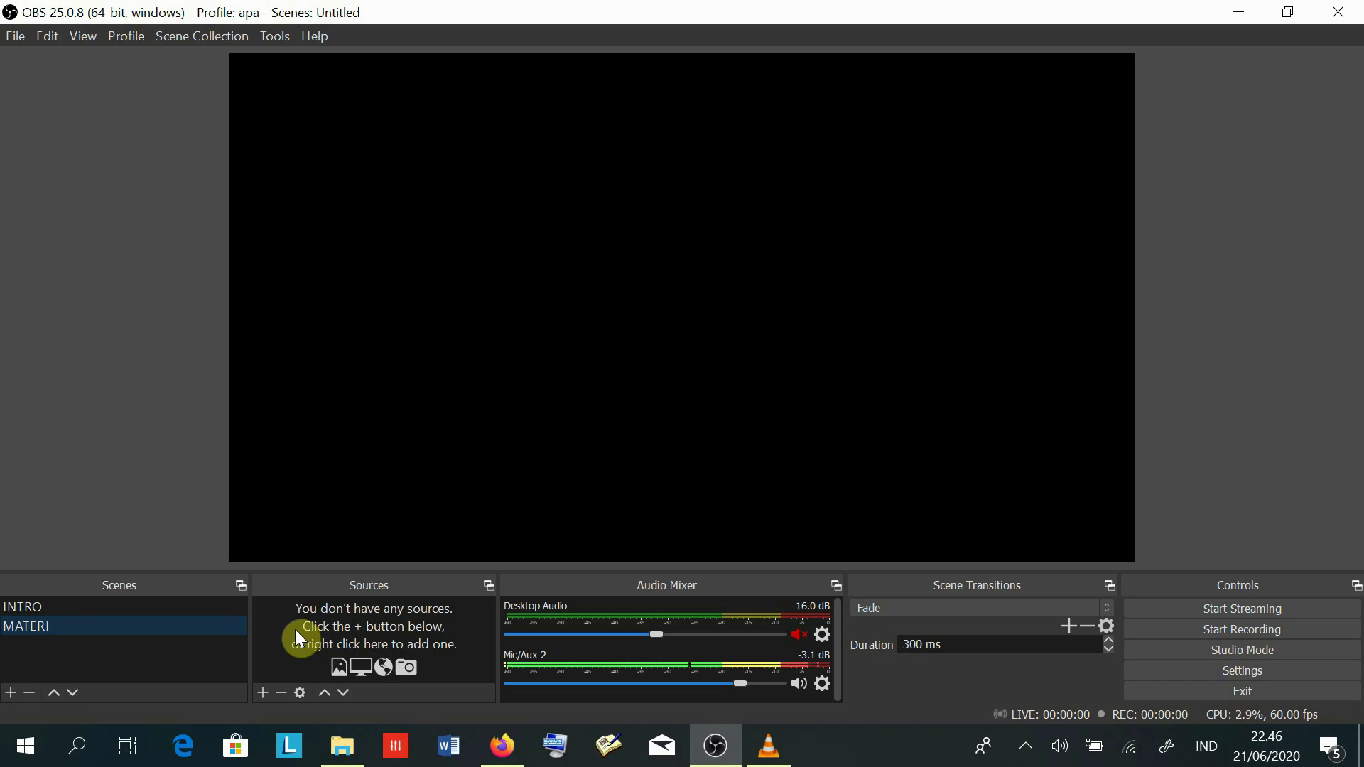
{"action": "left_click", "coordinate": [263, 692]}
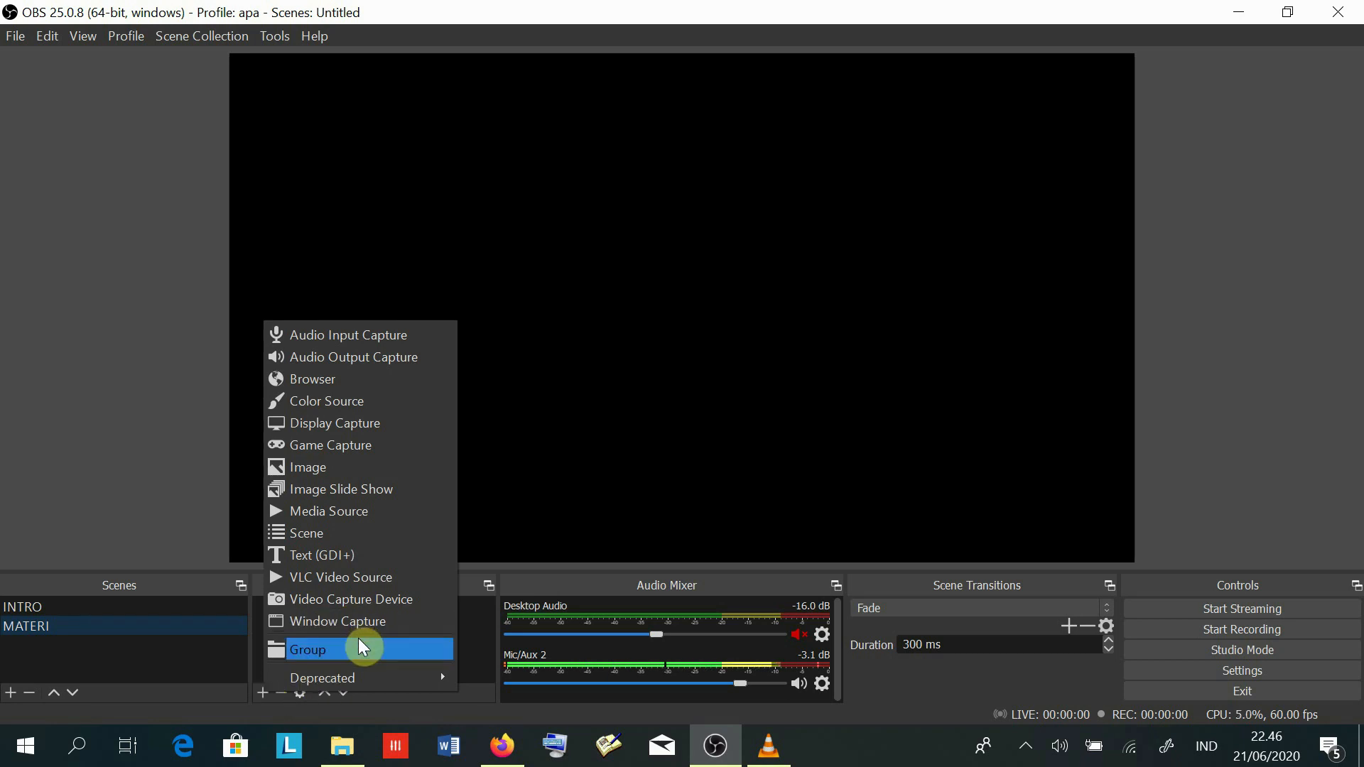
{"action": "left_click", "coordinate": [179, 659]}
- From the KAJIAN ONLINE folder window, open المقصود بالسنة in PowerPoint
{"action": "left_click", "coordinate": [341, 745]}
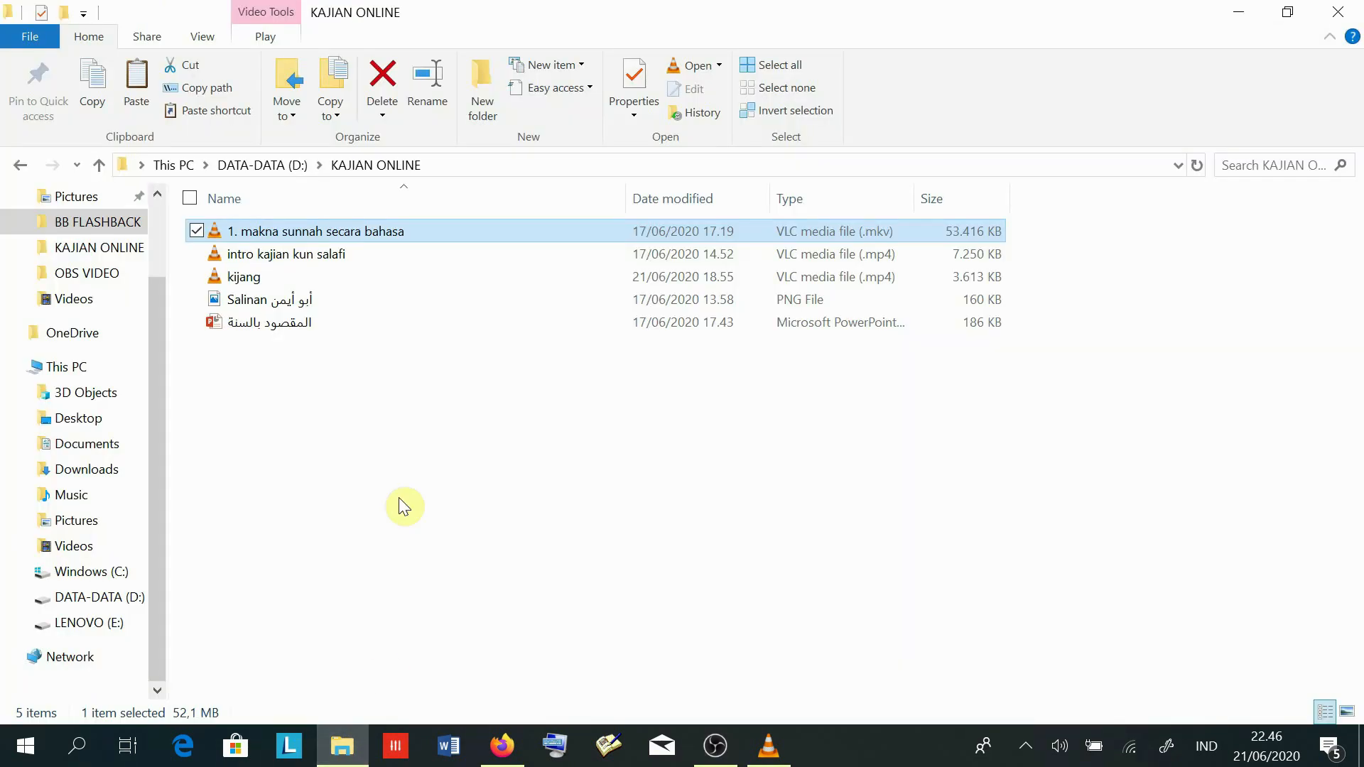
{"action": "left_click", "coordinate": [344, 447]}
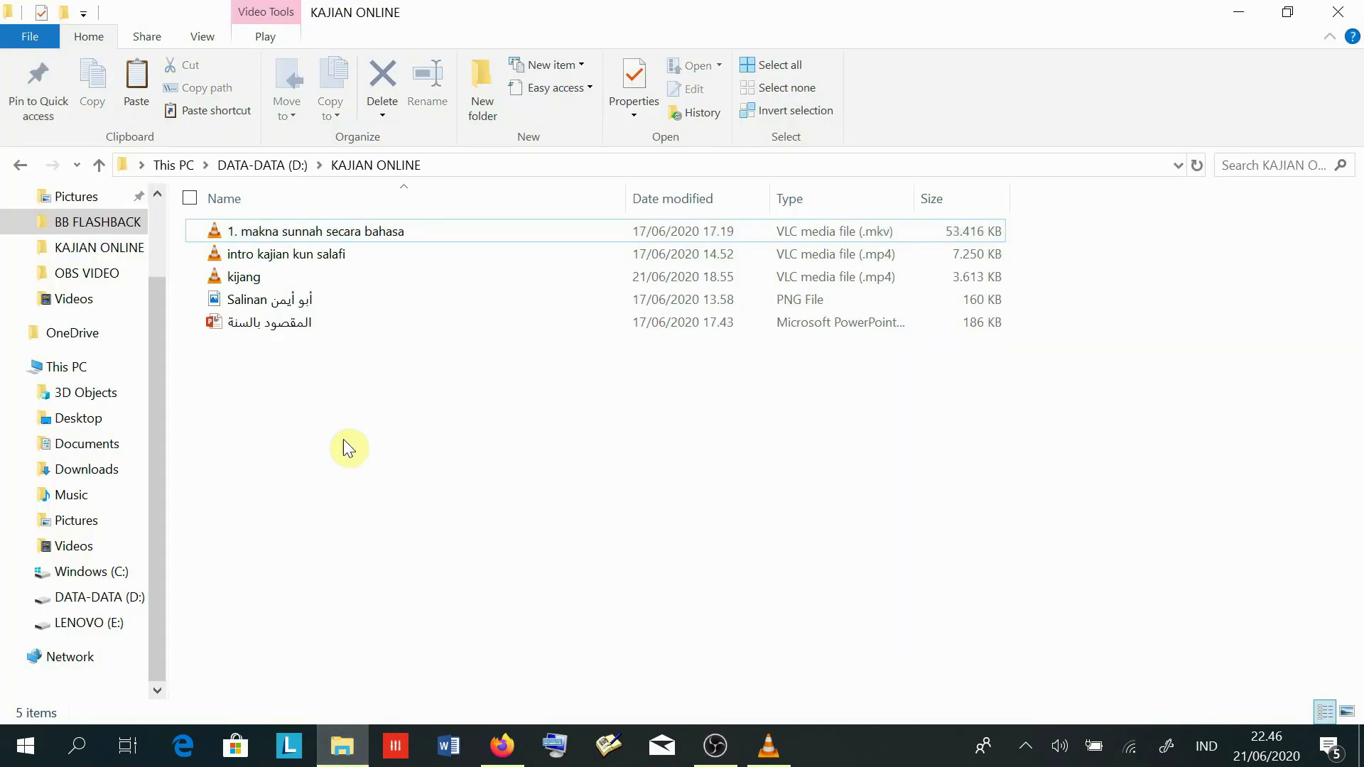
{"action": "left_click", "coordinate": [264, 329]}
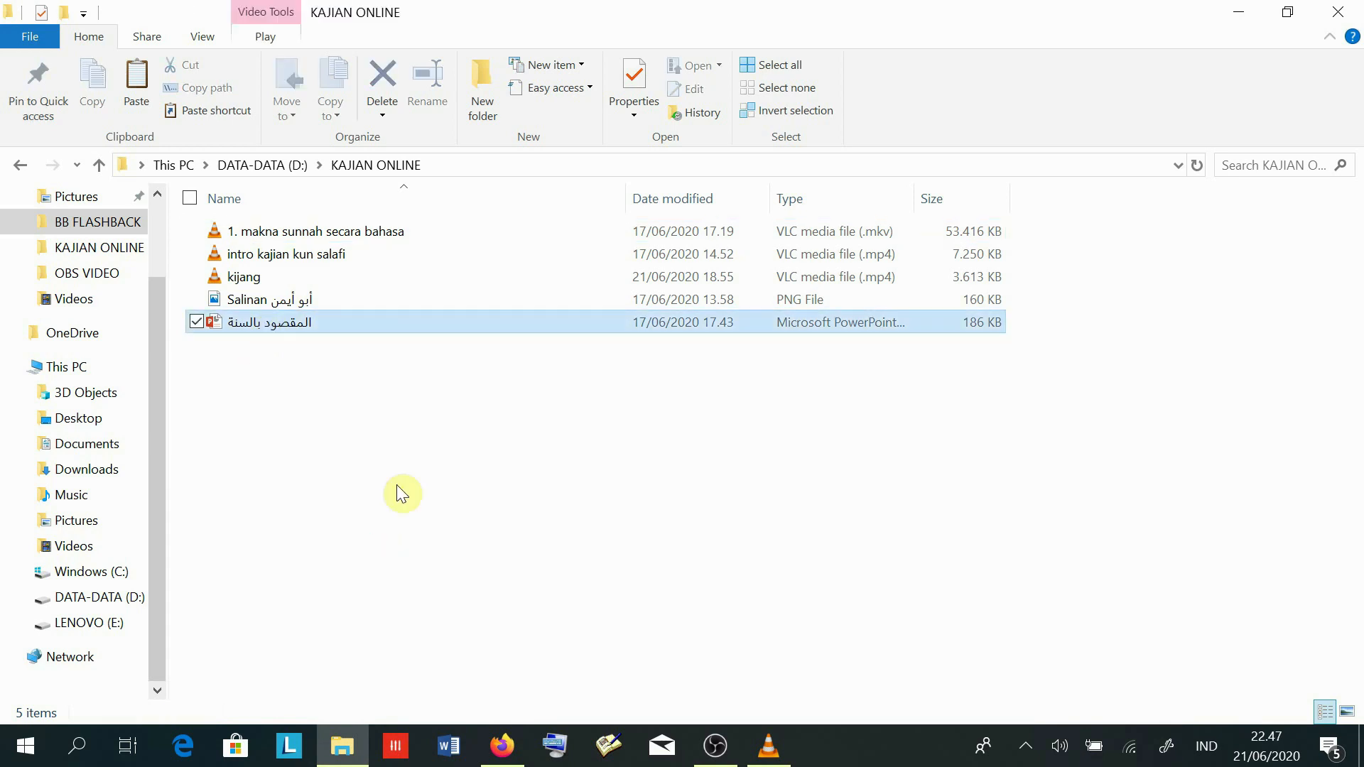
{"action": "double_click", "coordinate": [266, 324]}
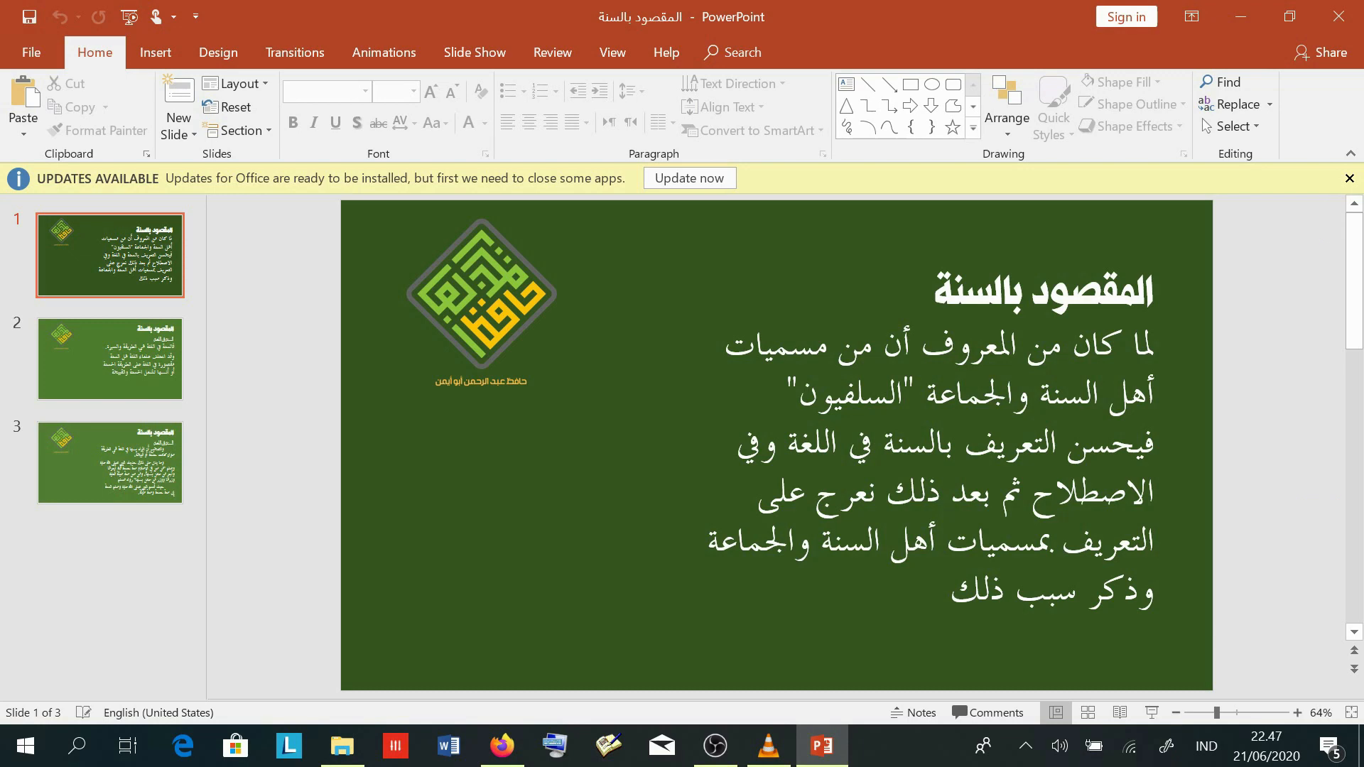
- Close the Office updates bar, start a windowed slide show, and return to OBS Studio
{"action": "left_click", "coordinate": [1349, 179]}
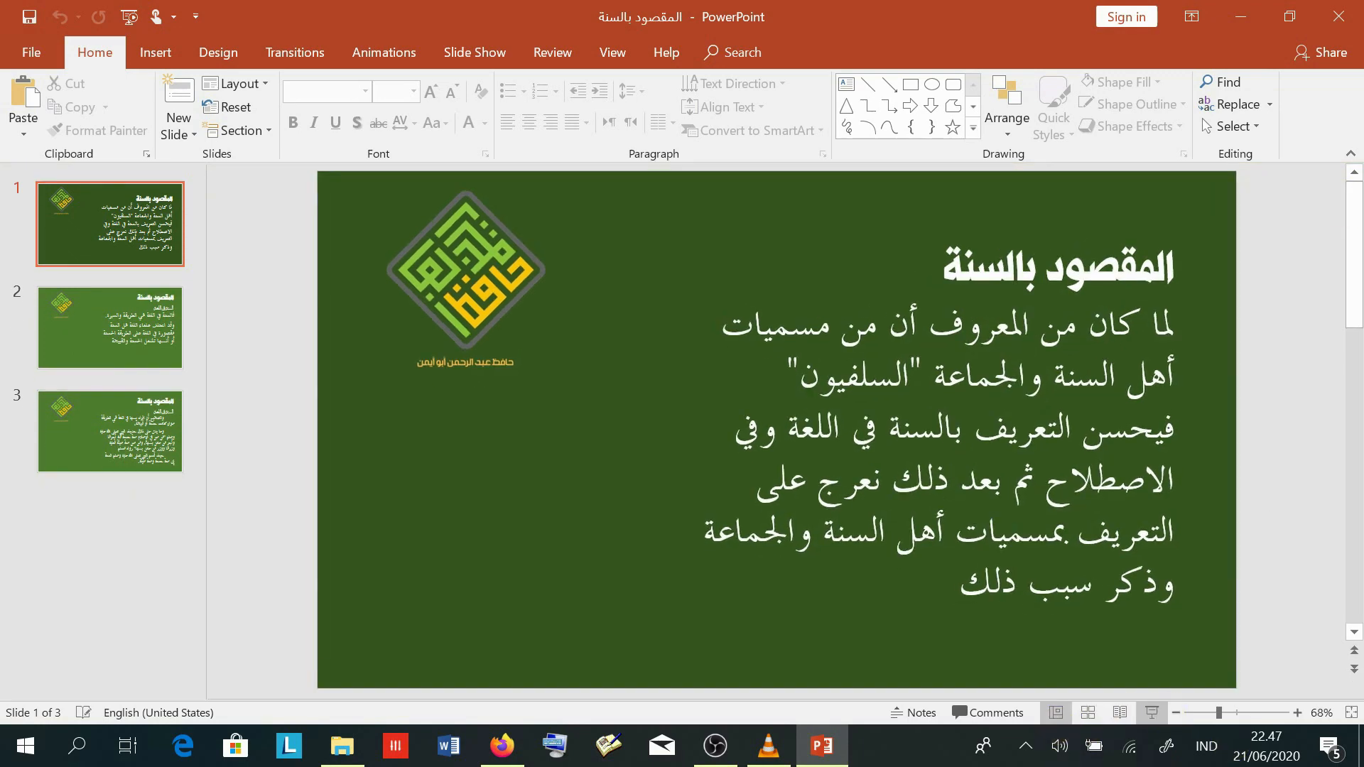
{"action": "left_click", "coordinate": [1151, 712]}
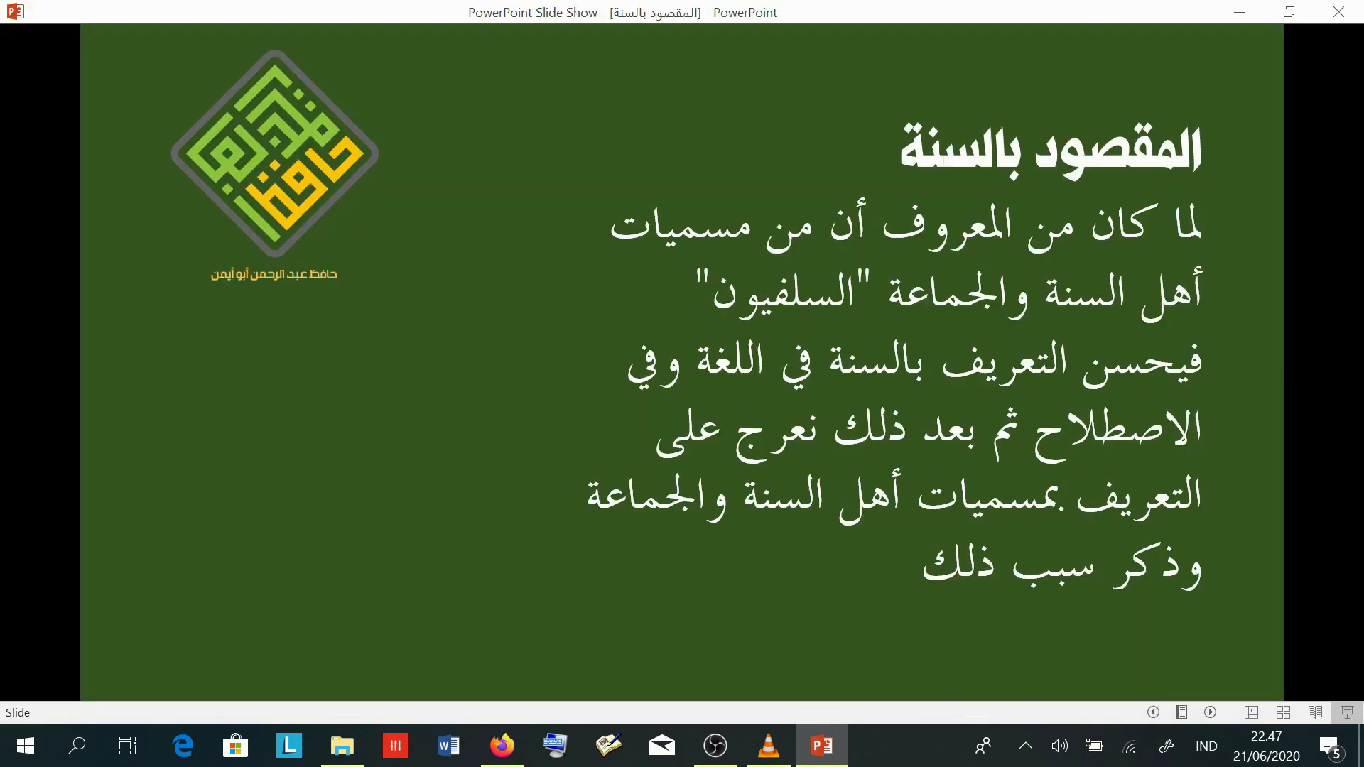
{"action": "left_click", "coordinate": [717, 745]}
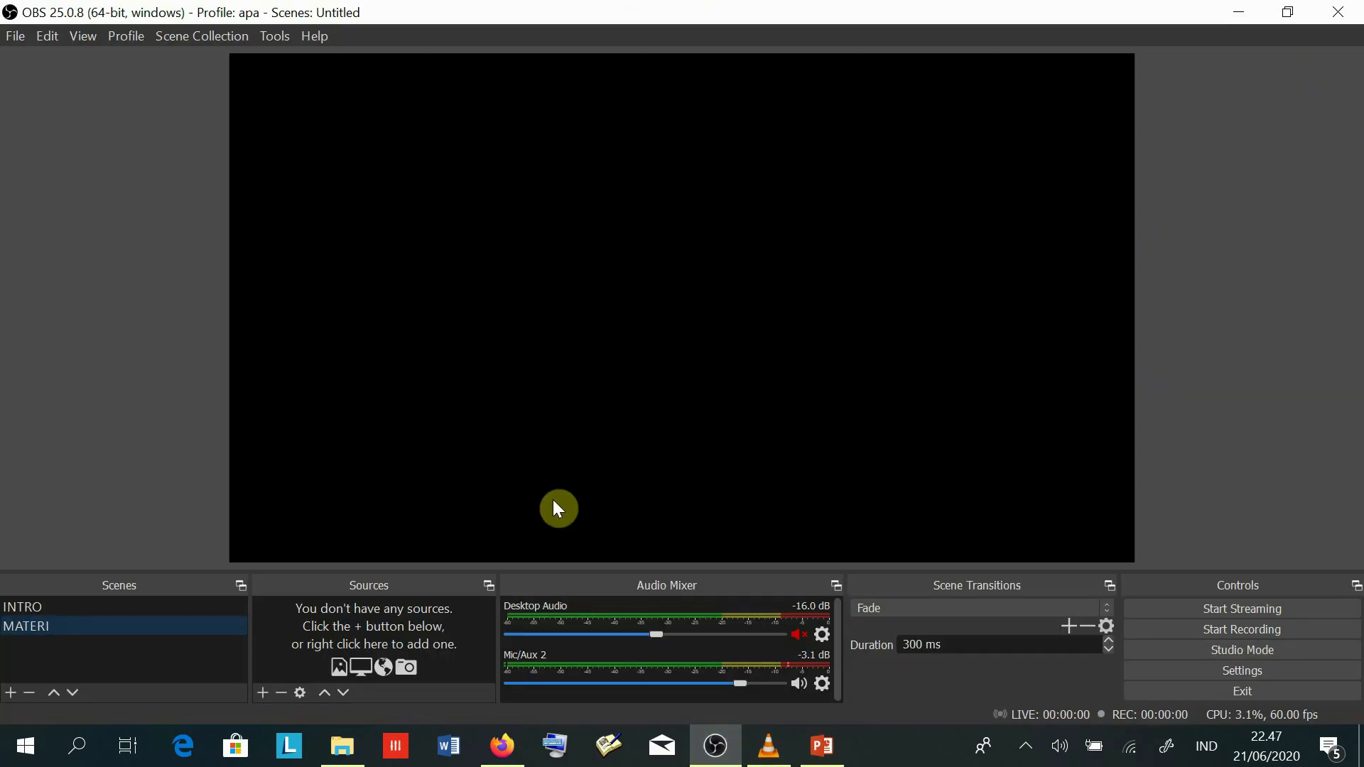
- Open the Add Source menu for the MATERI scene
{"action": "left_click", "coordinate": [263, 696]}
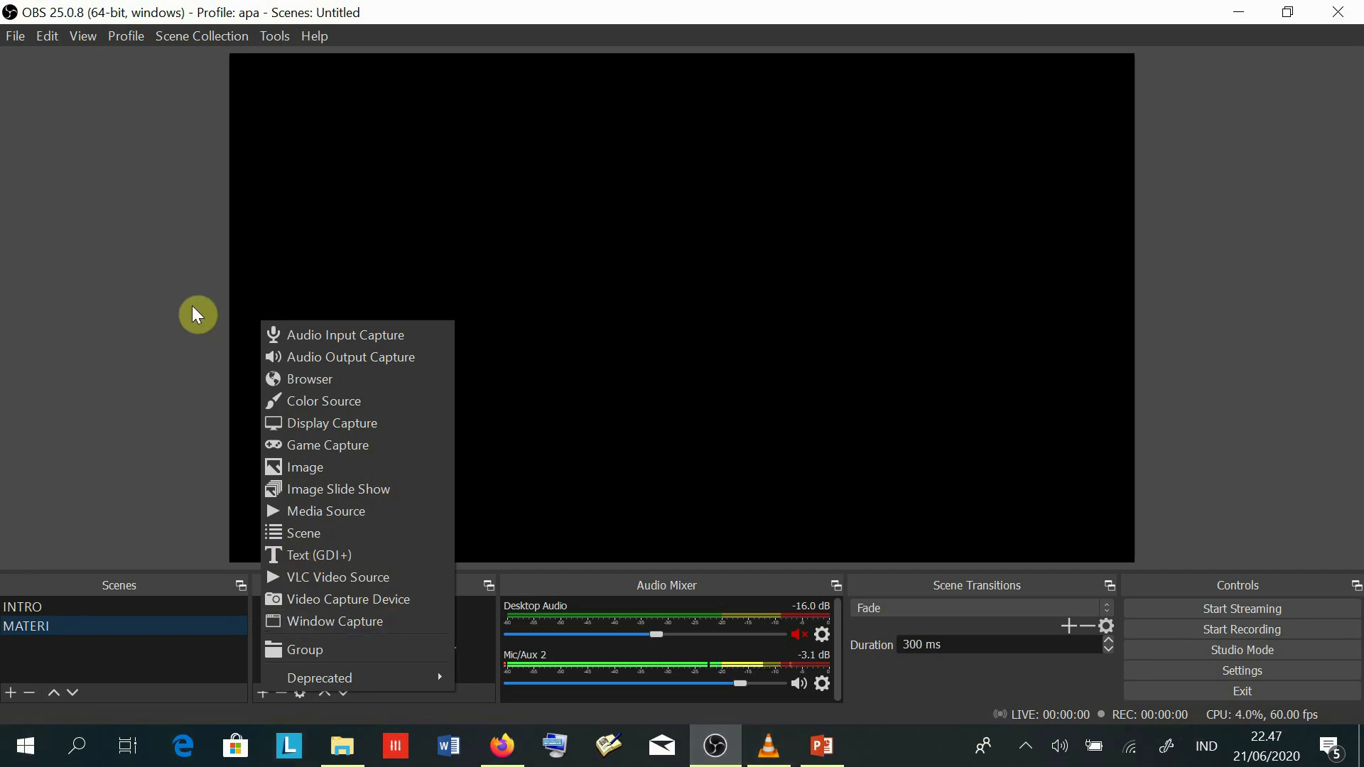
- Create a Window Capture source named POWER POINT capturing the slide show
{"action": "left_click", "coordinate": [360, 620]}
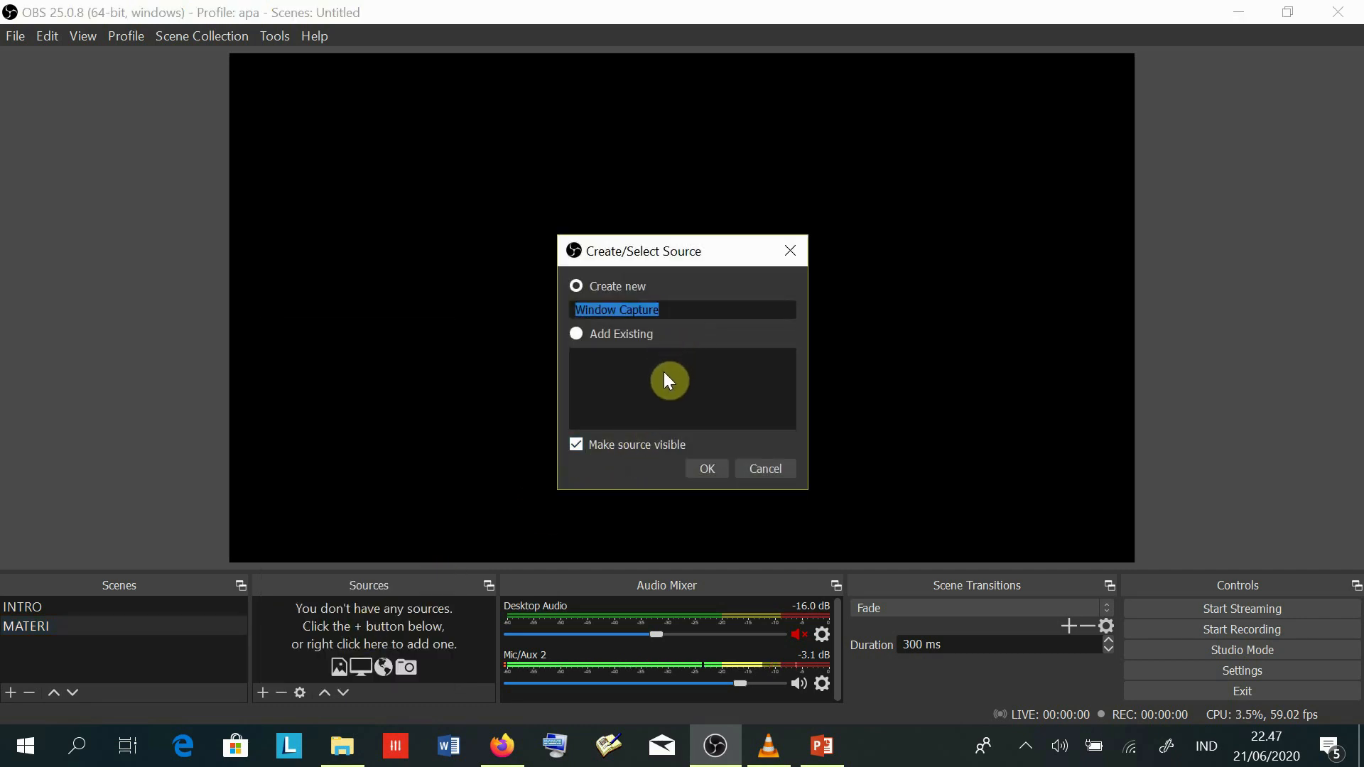
{"action": "type", "text": "POWER"}
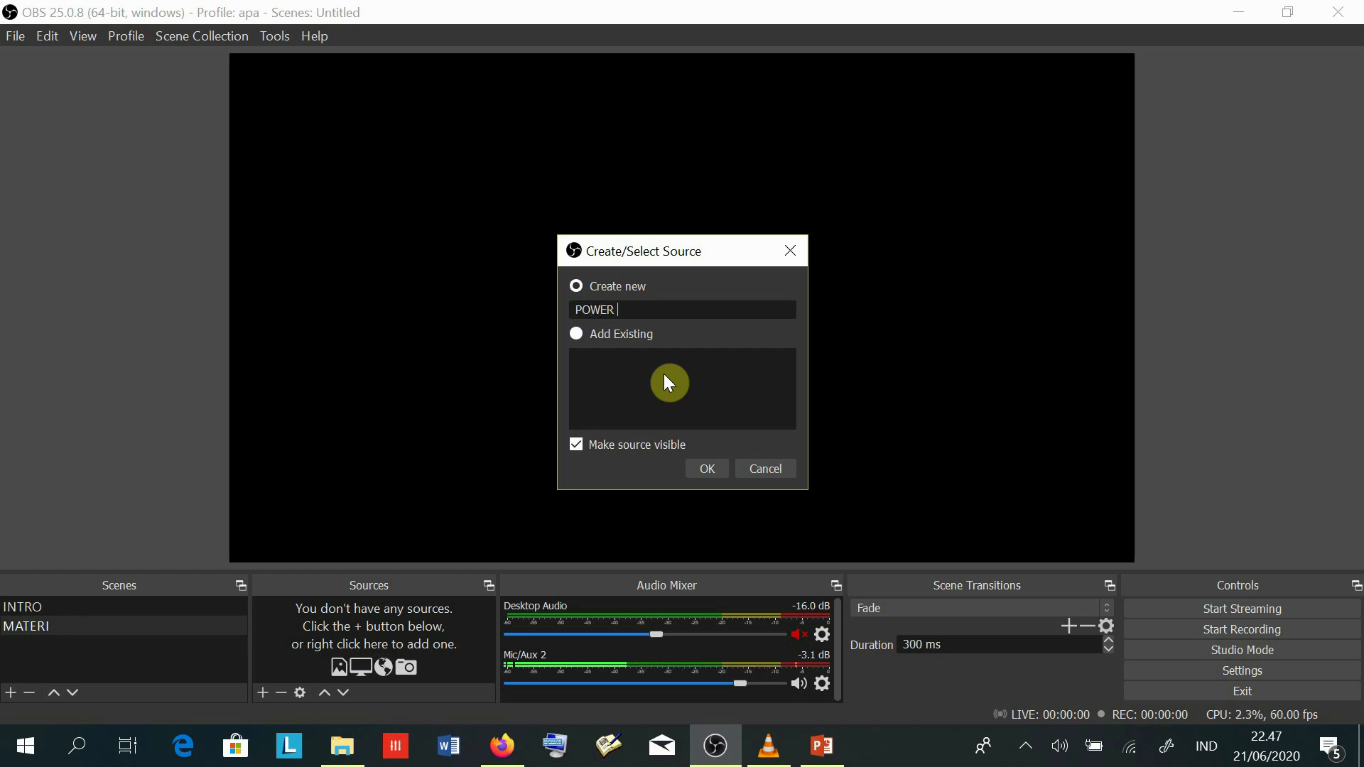
{"action": "type", "text": " POINT"}
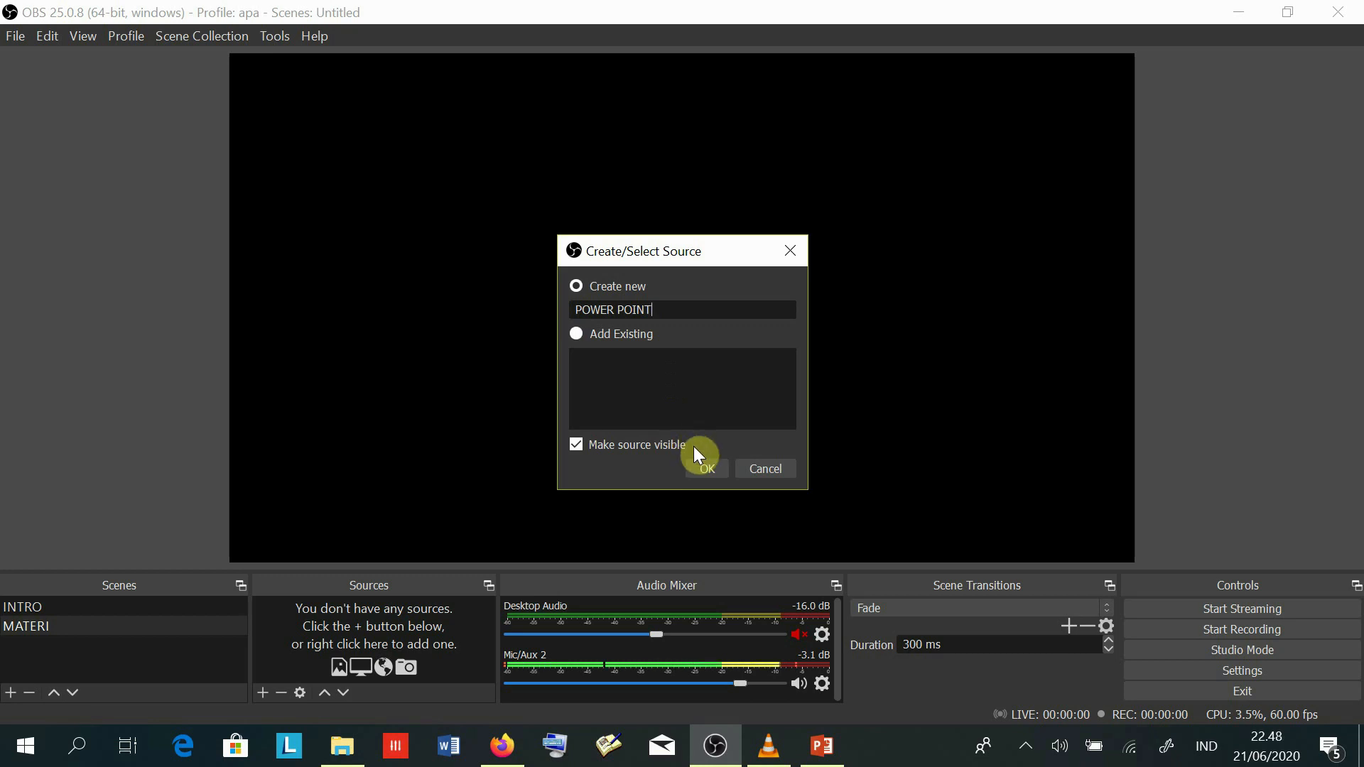
{"action": "left_click", "coordinate": [709, 471]}
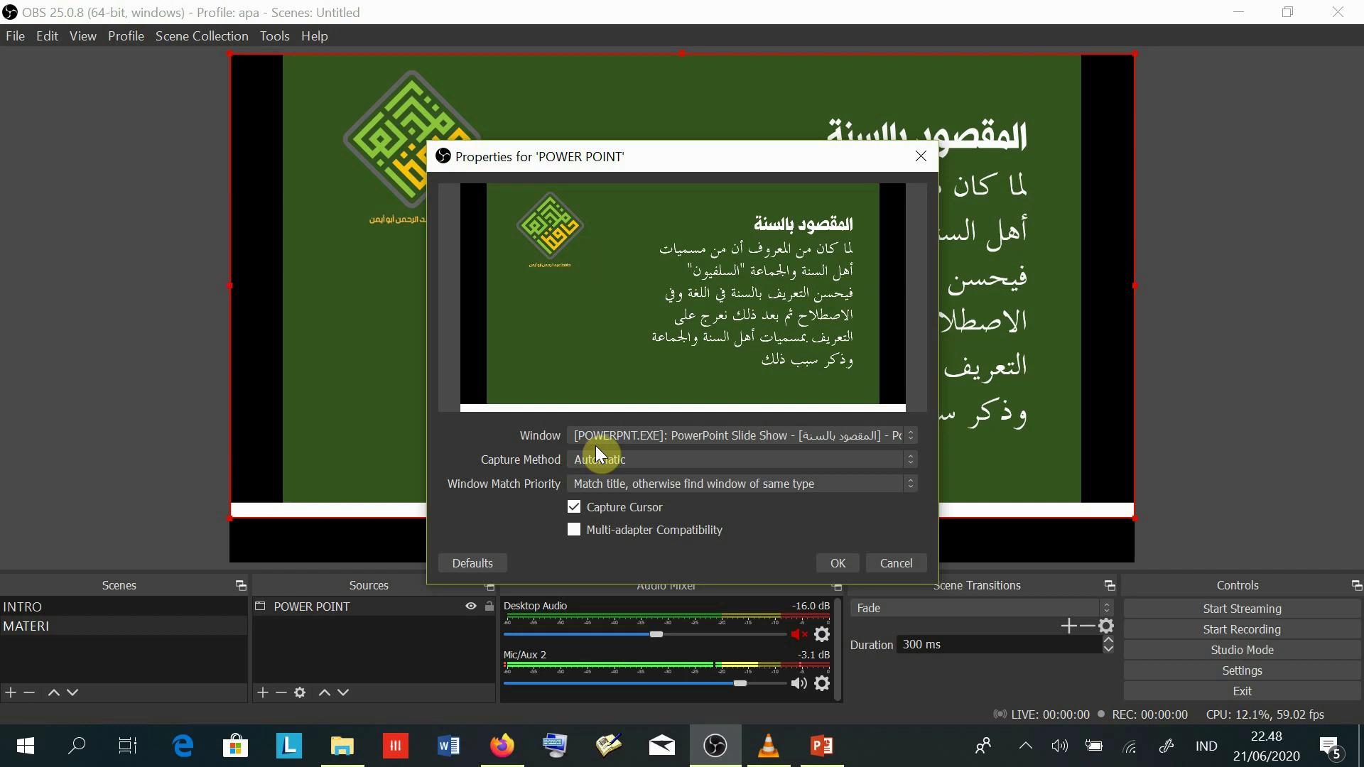
- Set the POWER POINT window capture to the POWERPNT.EXE Slide Show window and confirm it
{"action": "left_click", "coordinate": [912, 442]}
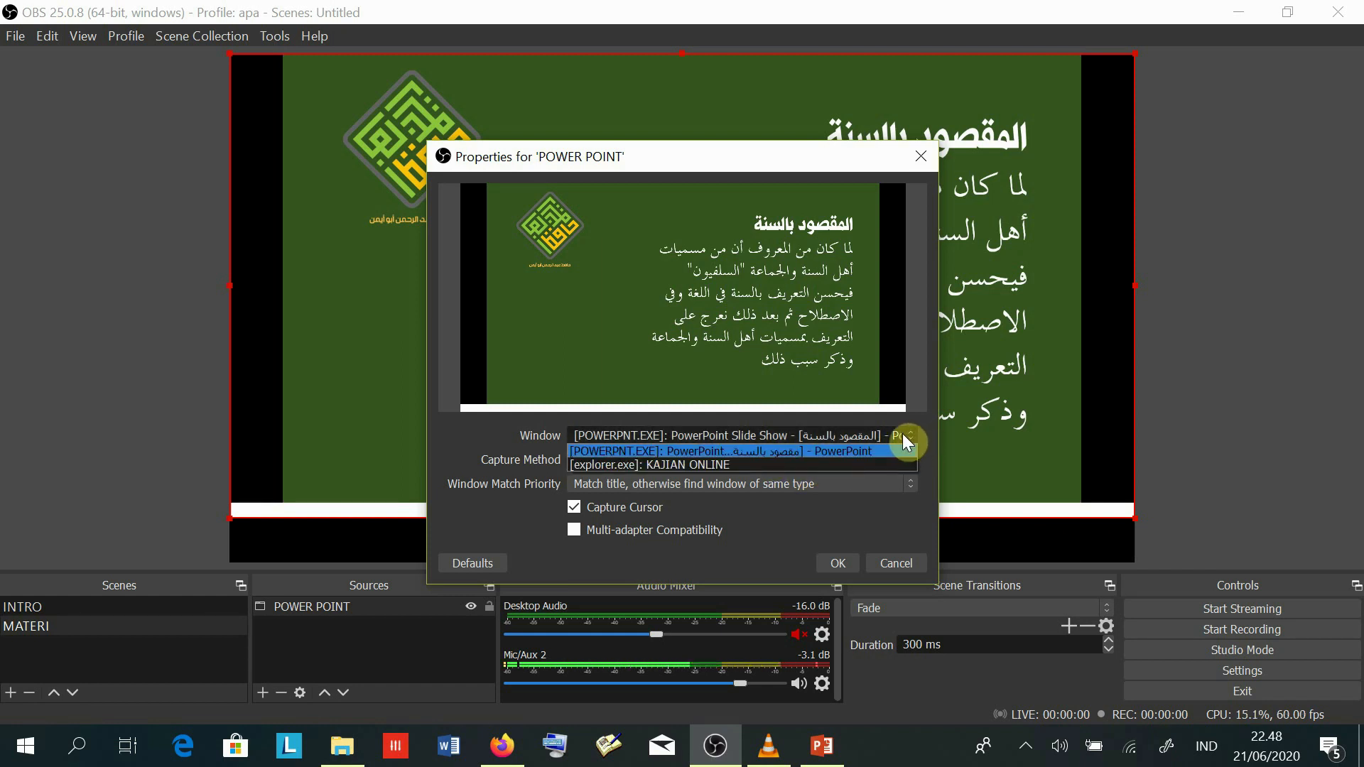
{"action": "left_click", "coordinate": [657, 437]}
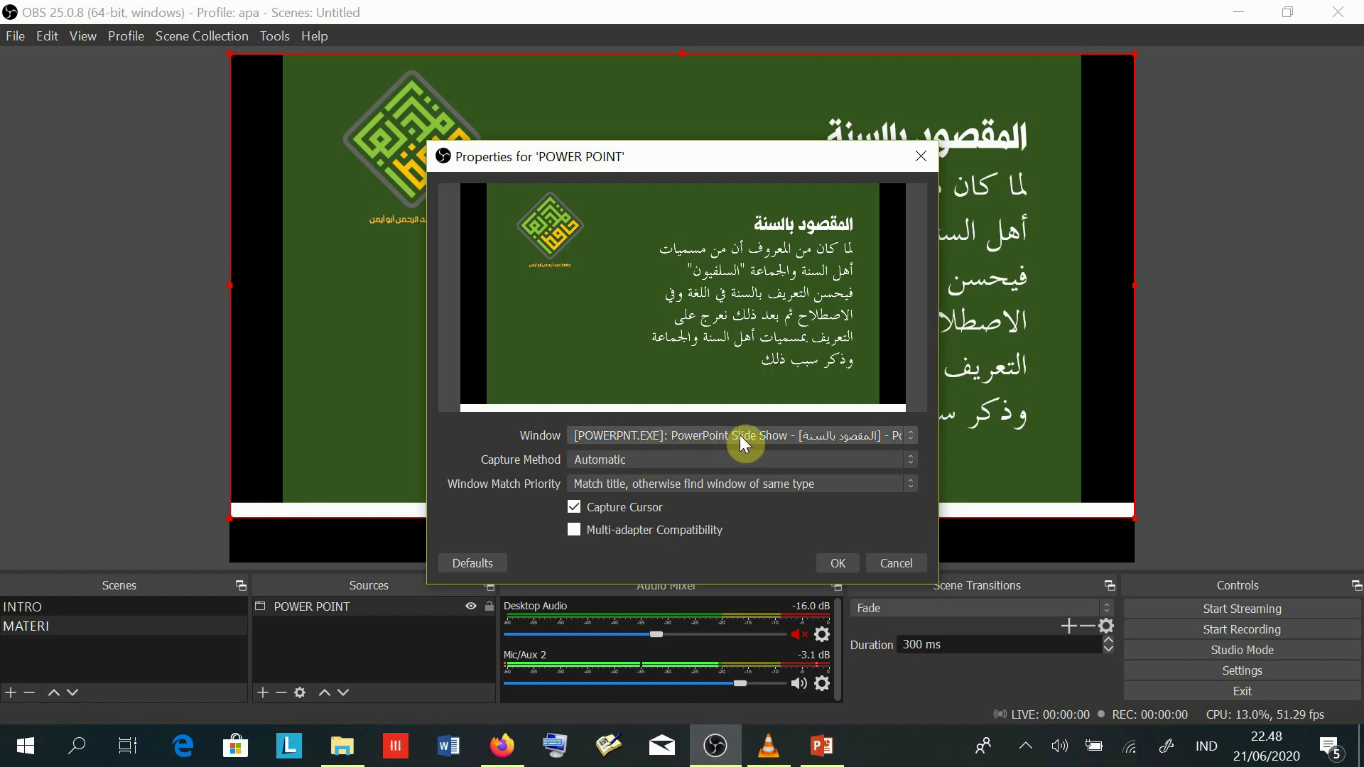
{"action": "left_click", "coordinate": [841, 564]}
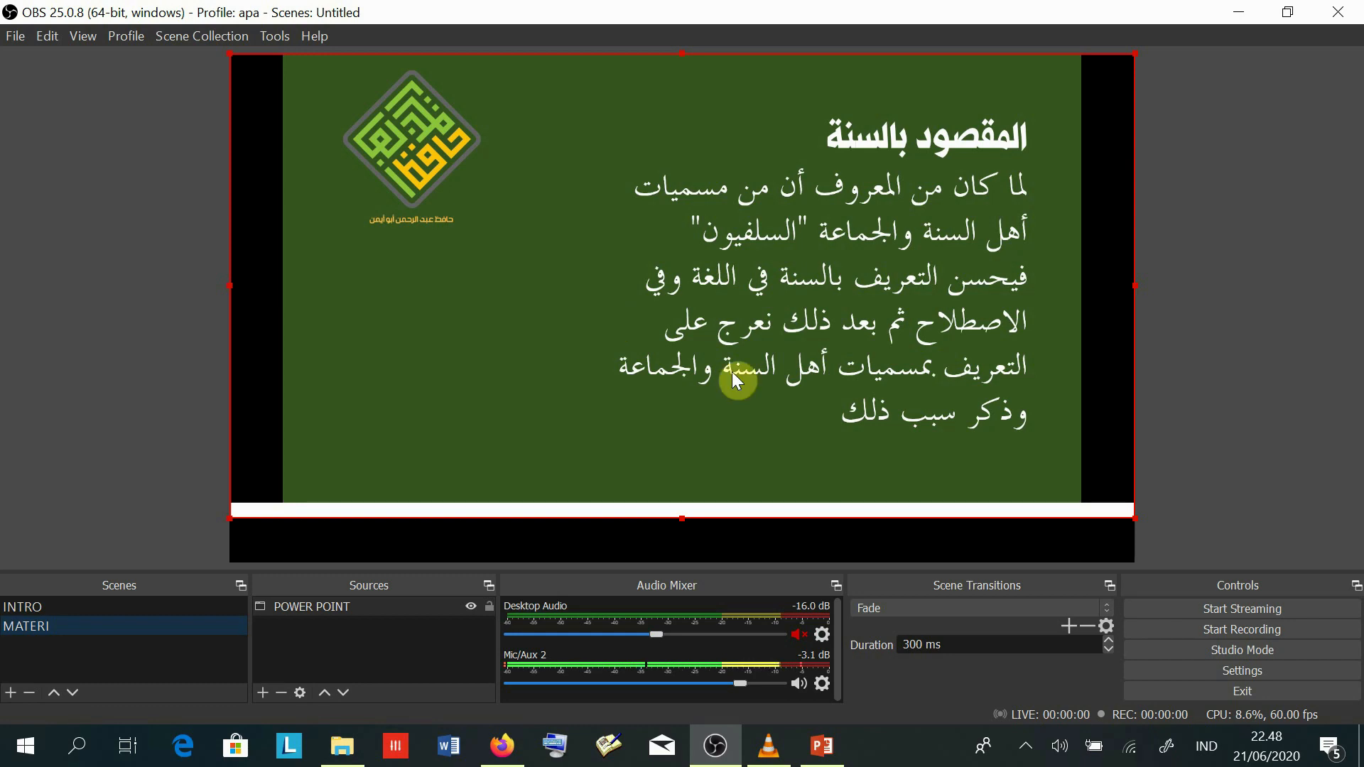
- Exit the slide show and set it to Browsed by an individual (window) in Set Up Slide Show
{"action": "left_click", "coordinate": [824, 755]}
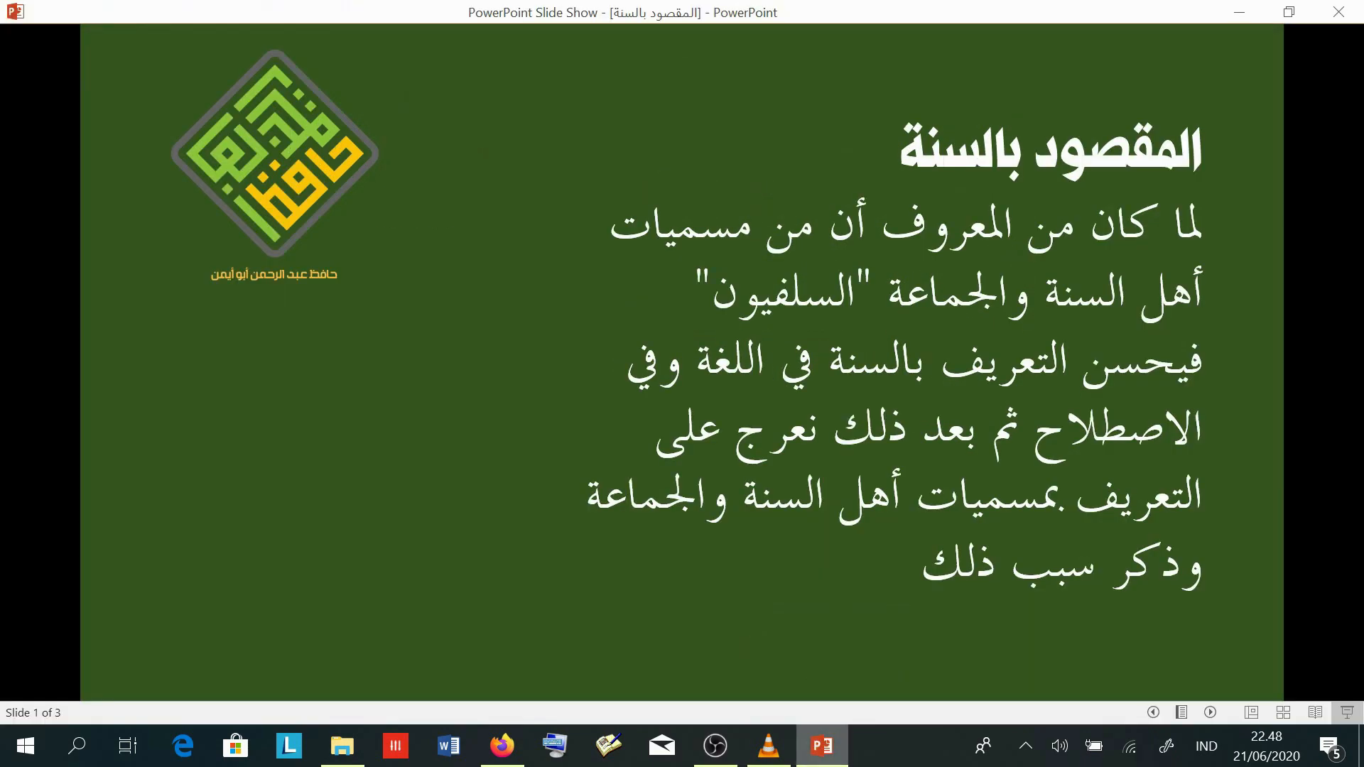
{"action": "key", "text": "Escape"}
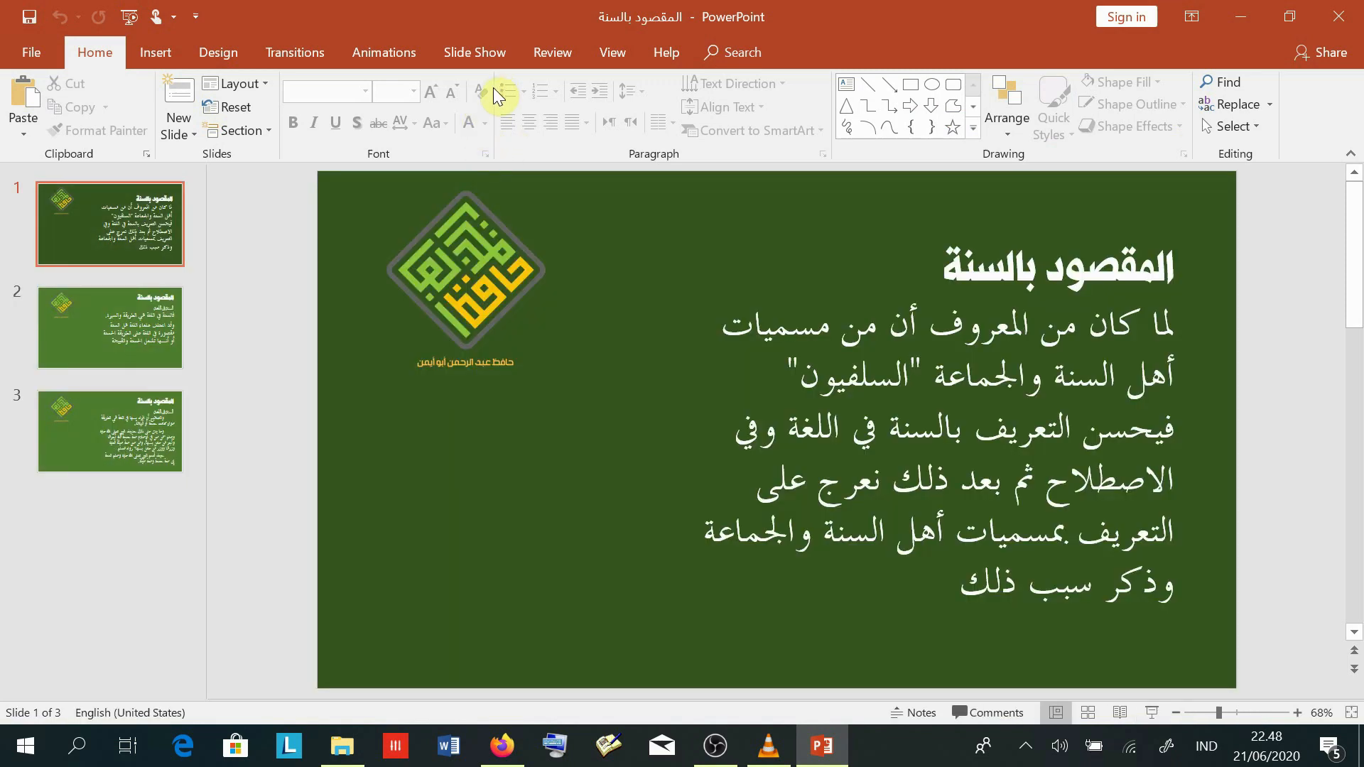
{"action": "left_click", "coordinate": [470, 55]}
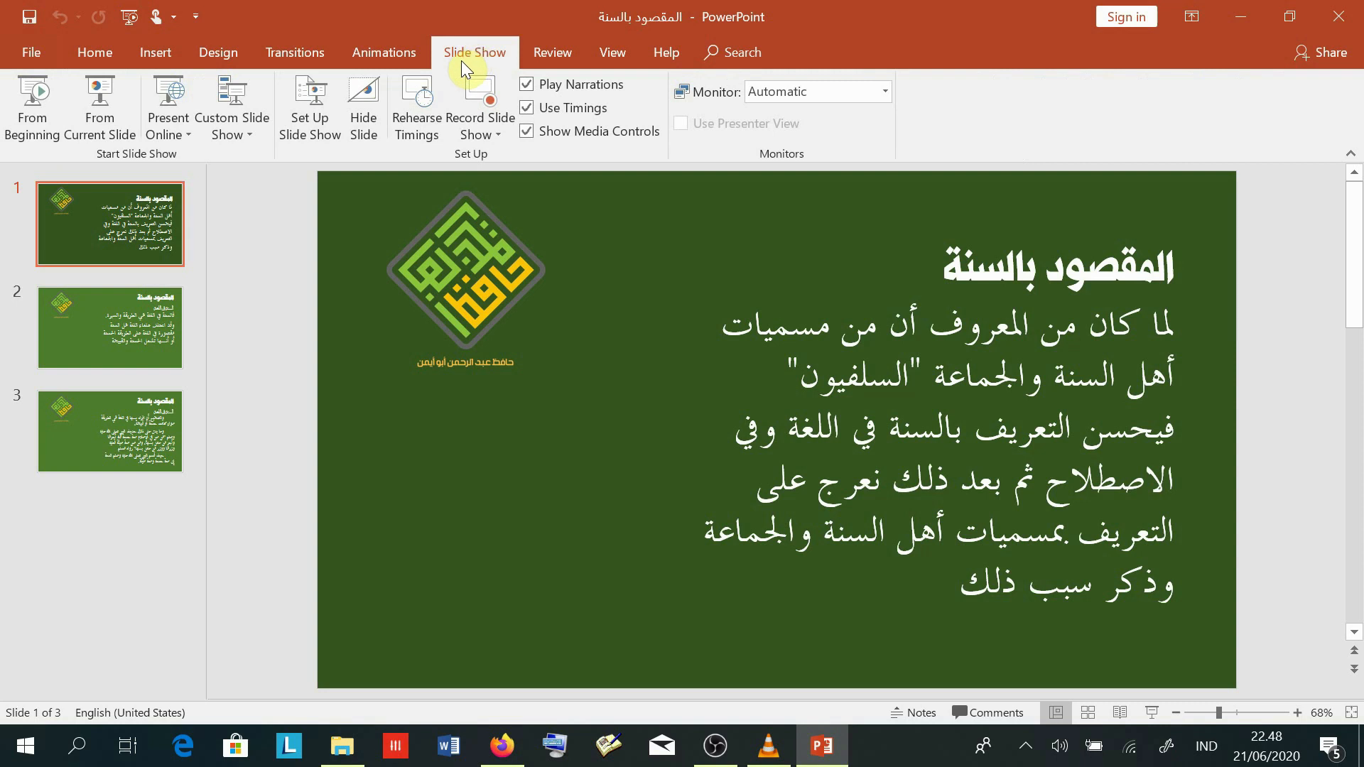
{"action": "left_click", "coordinate": [301, 116]}
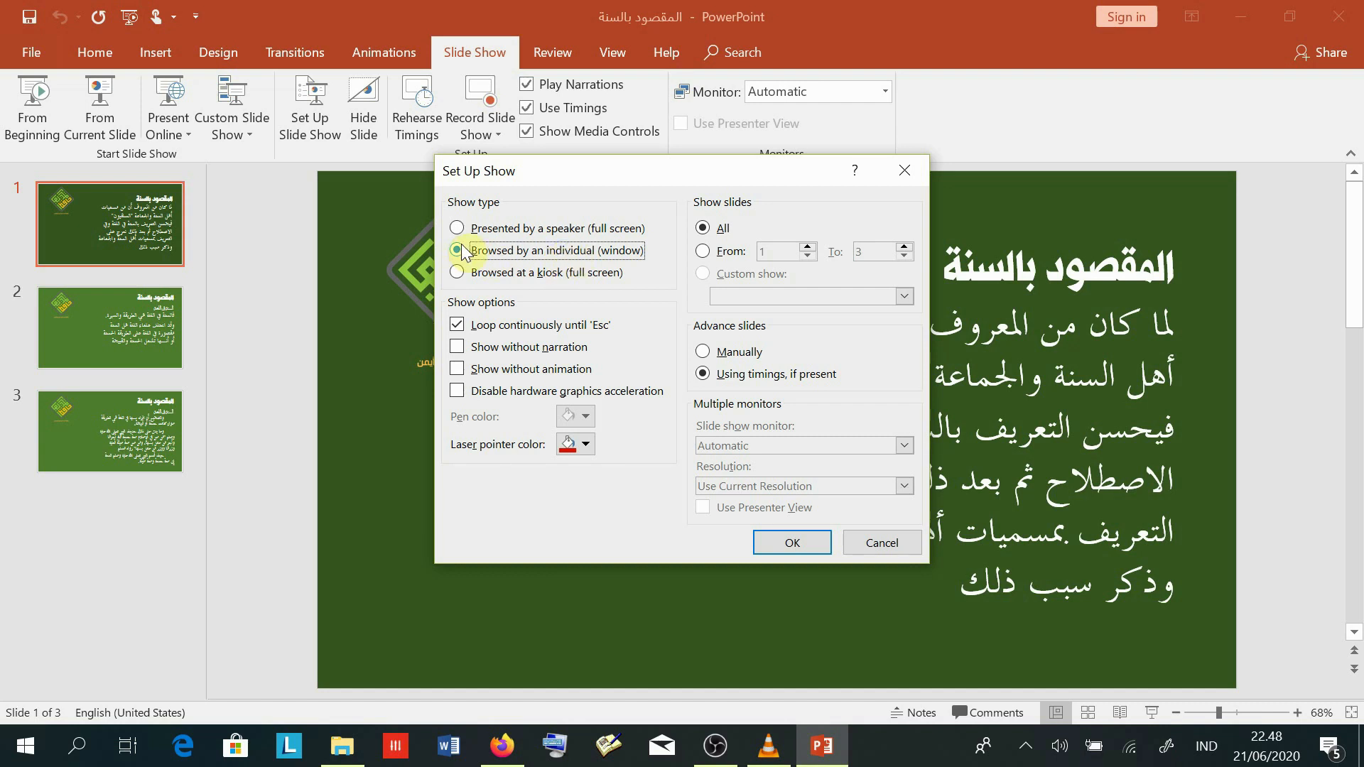
{"action": "left_click", "coordinate": [792, 544]}
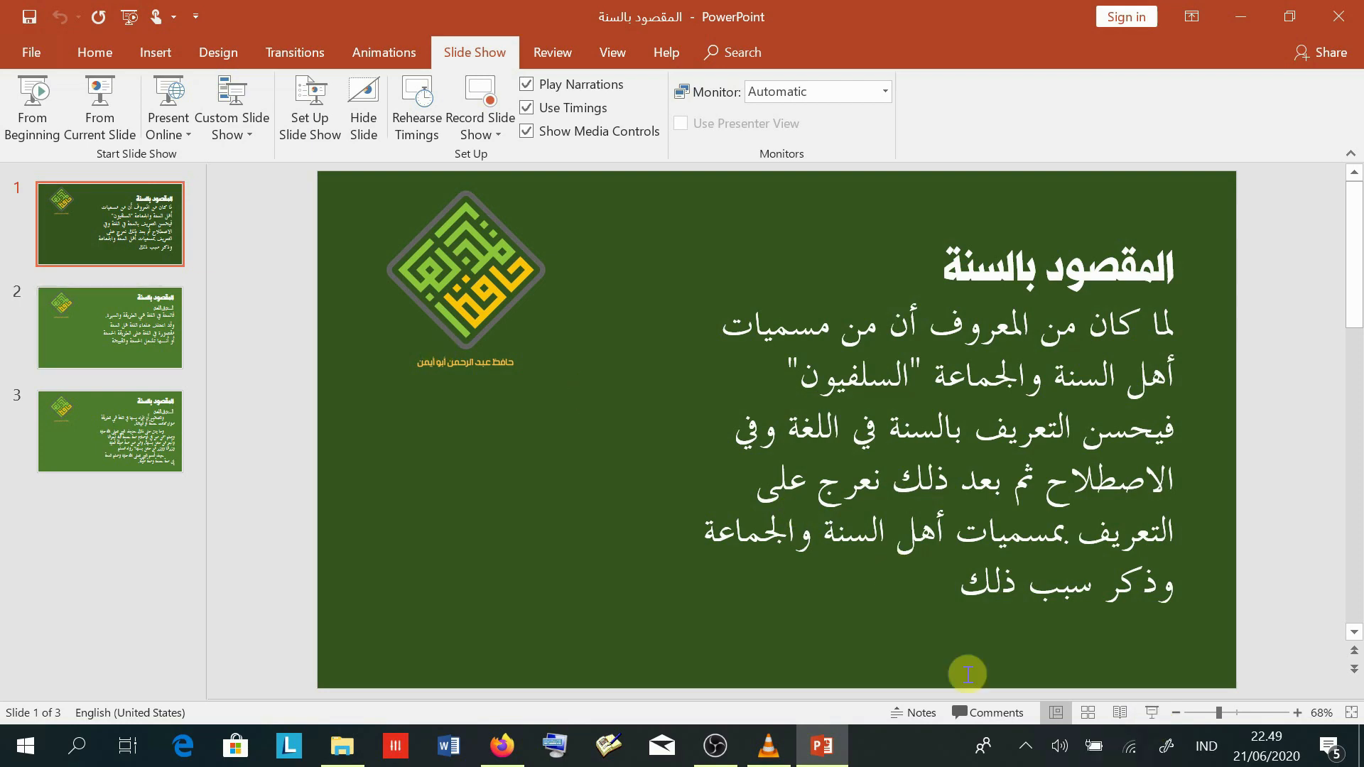
- Select slide 1 and restart the windowed slide show from it
{"action": "left_click", "coordinate": [39, 296]}
{"action": "left_click", "coordinate": [125, 419]}
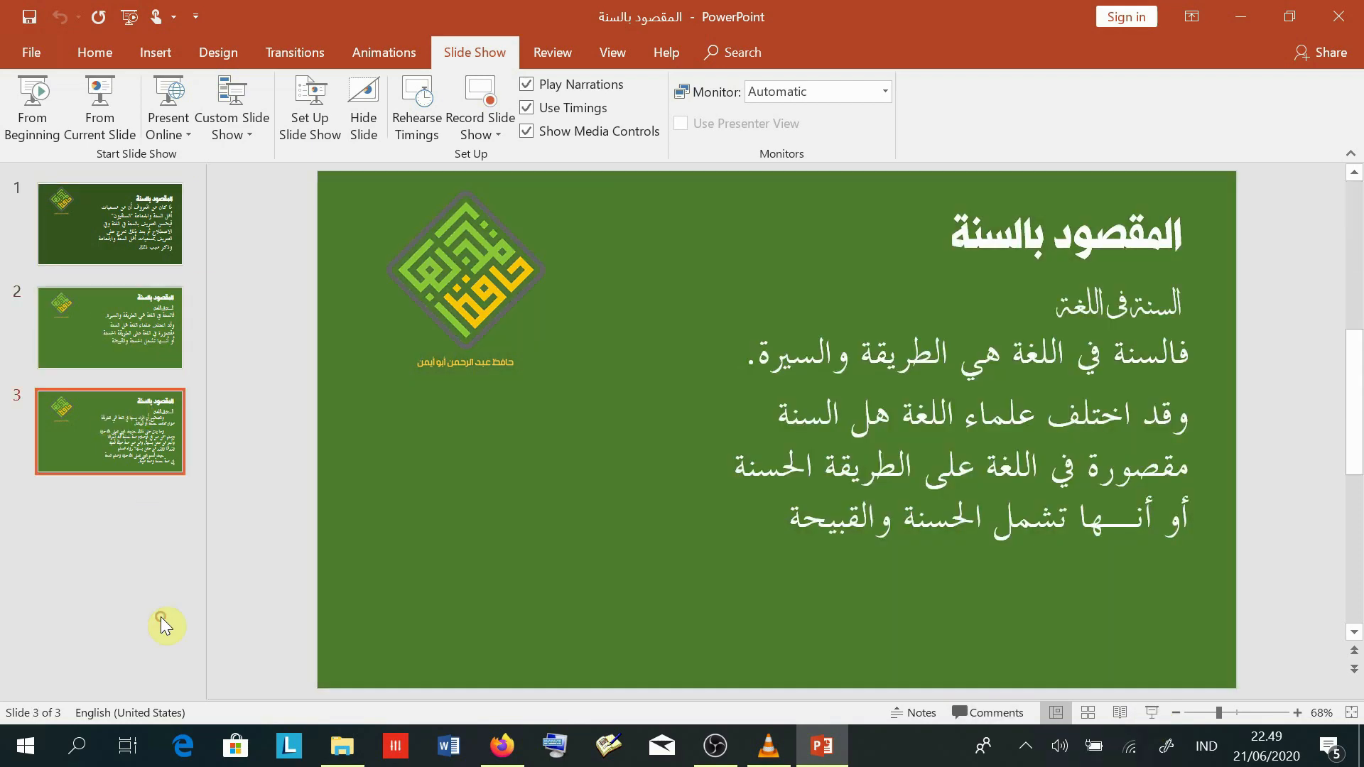
{"action": "left_click", "coordinate": [107, 224]}
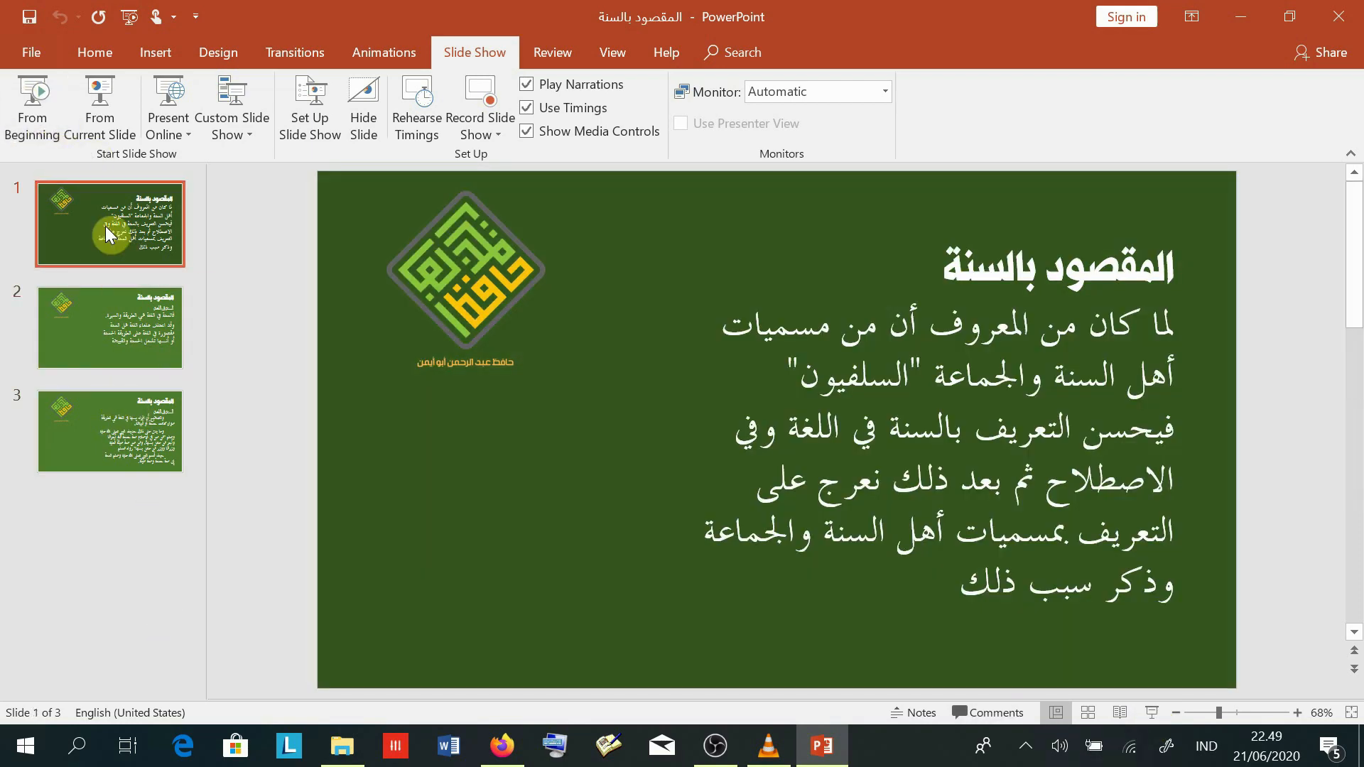
{"action": "left_click", "coordinate": [117, 316]}
{"action": "left_click", "coordinate": [96, 237]}
{"action": "left_click", "coordinate": [1150, 713]}
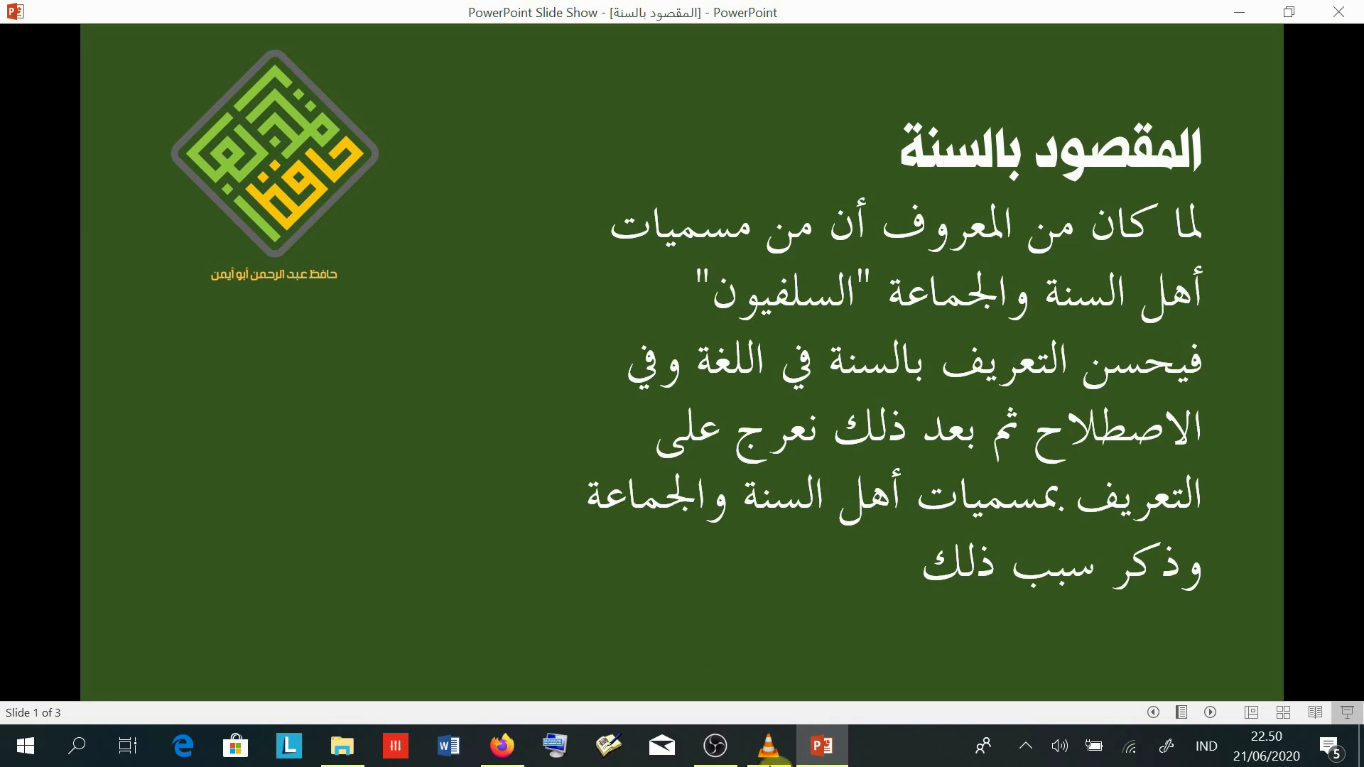
{"action": "mouse_move", "coordinate": [716, 753]}
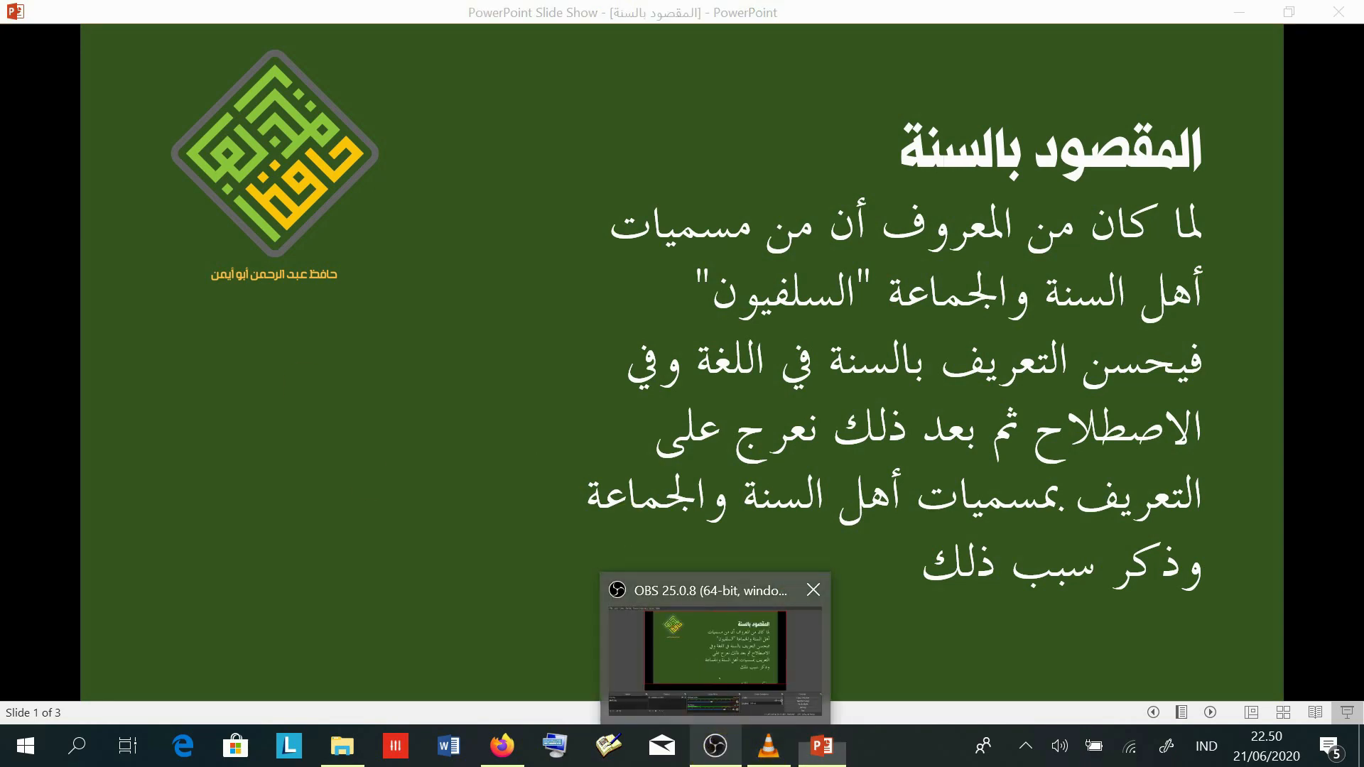
- Stretch the POWER POINT slide capture by its corner handles until it covers the whole MATERI canvas
{"action": "left_click", "coordinate": [725, 667]}
{"action": "left_click", "coordinate": [415, 606]}
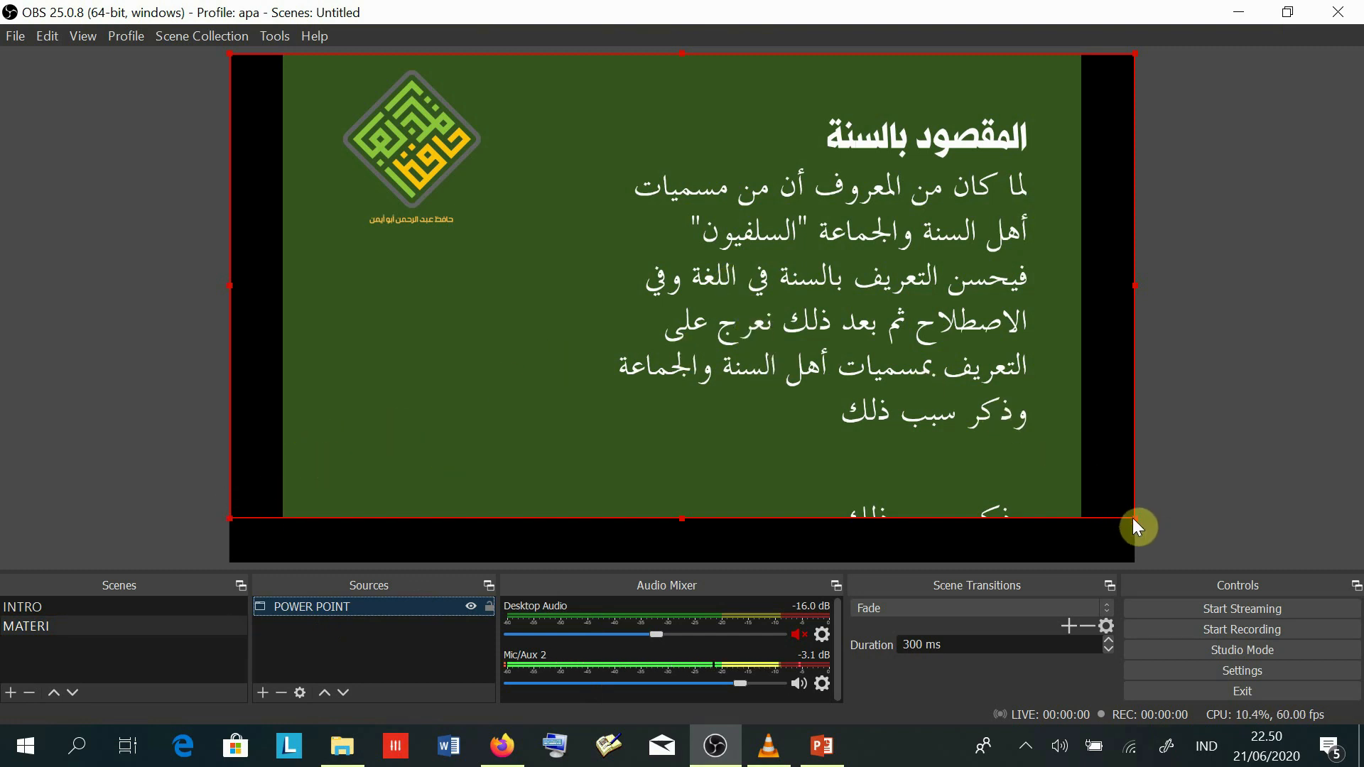
{"action": "left_click_drag", "start_coordinate": [1135, 518], "coordinate": [1193, 547]}
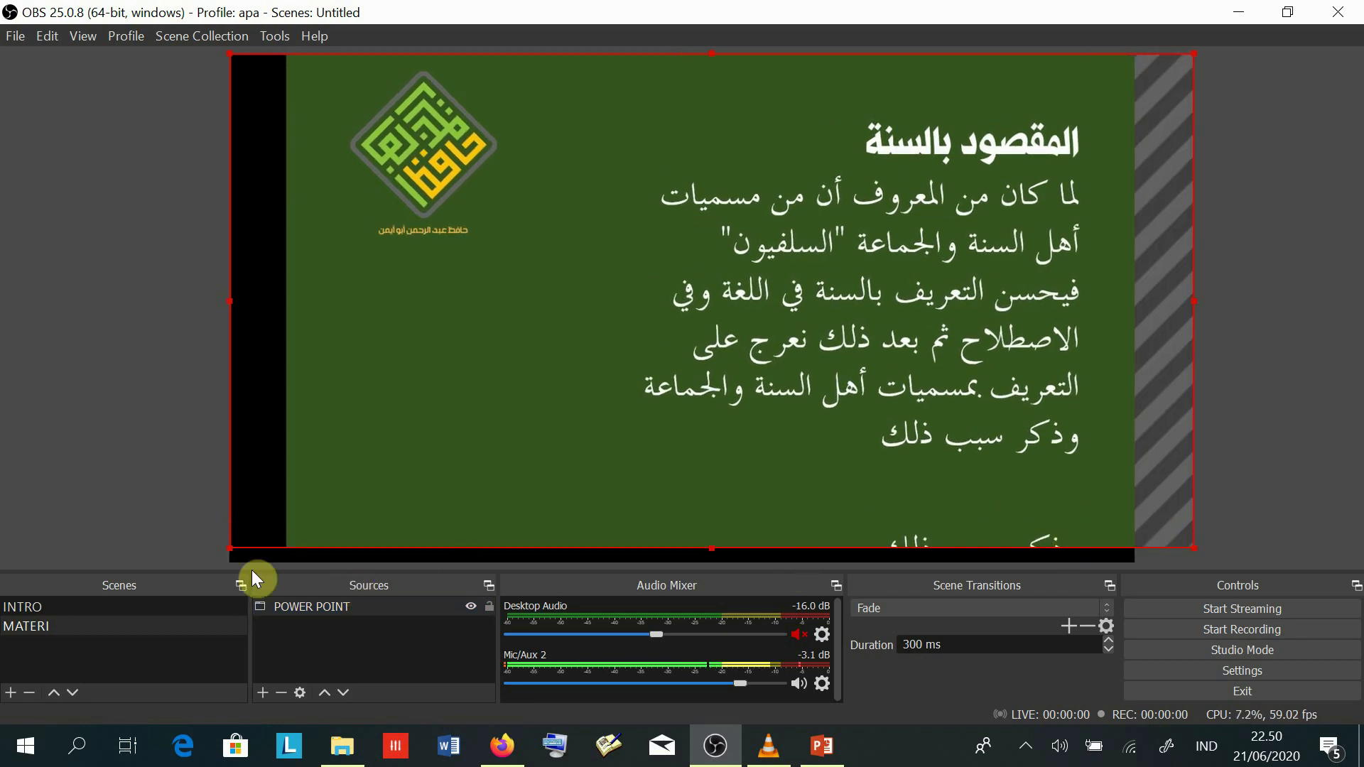
{"action": "left_click_drag", "start_coordinate": [230, 548], "coordinate": [127, 577]}
{"action": "left_click_drag", "start_coordinate": [1193, 53], "coordinate": [1212, 55]}
{"action": "left_click_drag", "start_coordinate": [937, 141], "coordinate": [944, 157]}
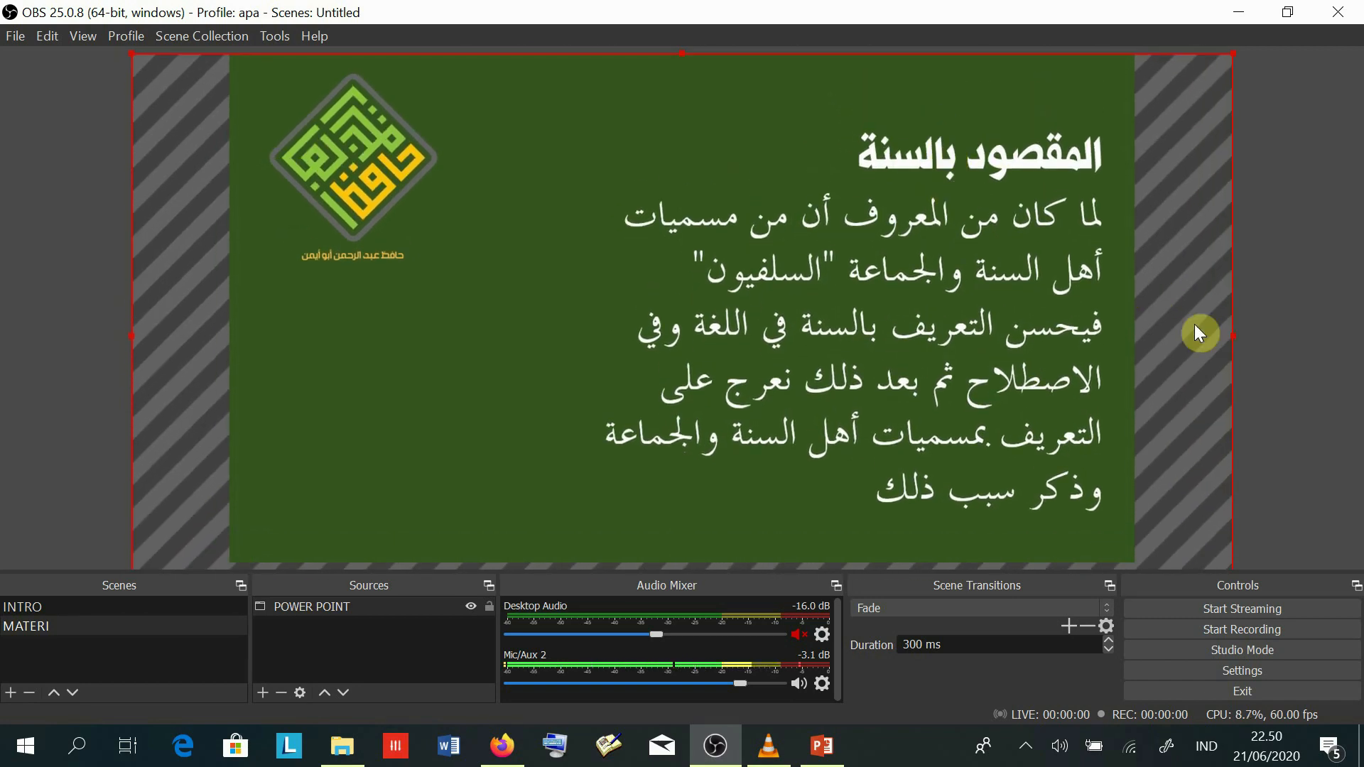
{"action": "left_click", "coordinate": [57, 346]}
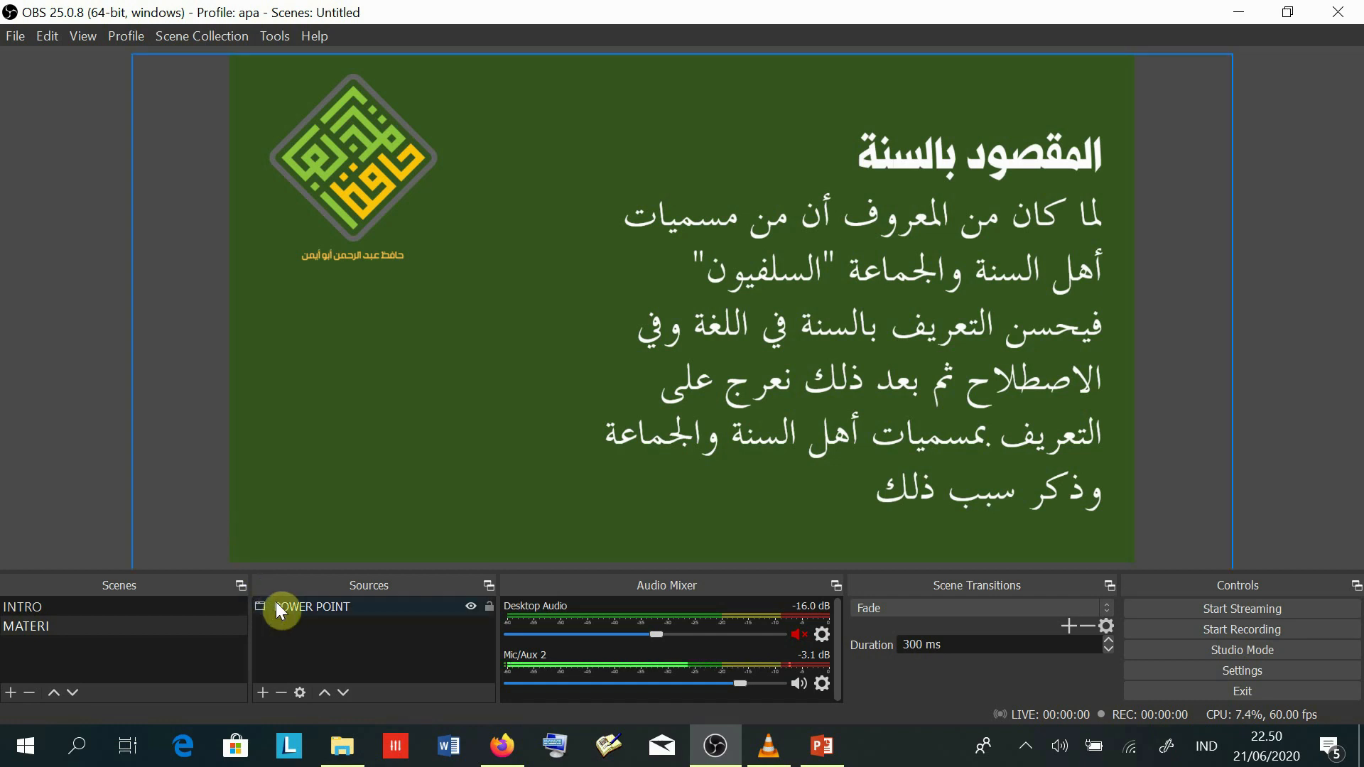
{"action": "left_click", "coordinate": [306, 607]}
{"action": "left_click", "coordinate": [71, 396]}
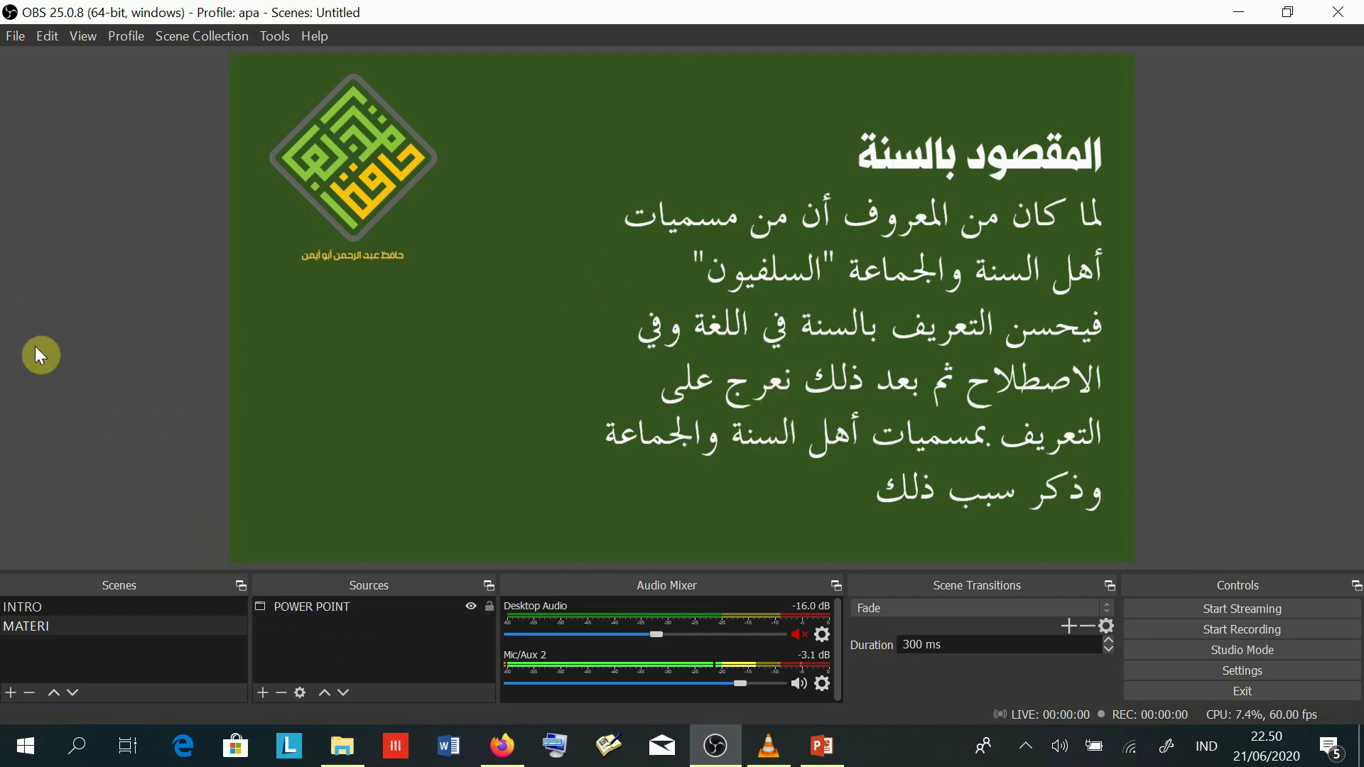
- Open the Sources panel's Add menu of source types for the MATERI scene
{"action": "left_click", "coordinate": [336, 660]}
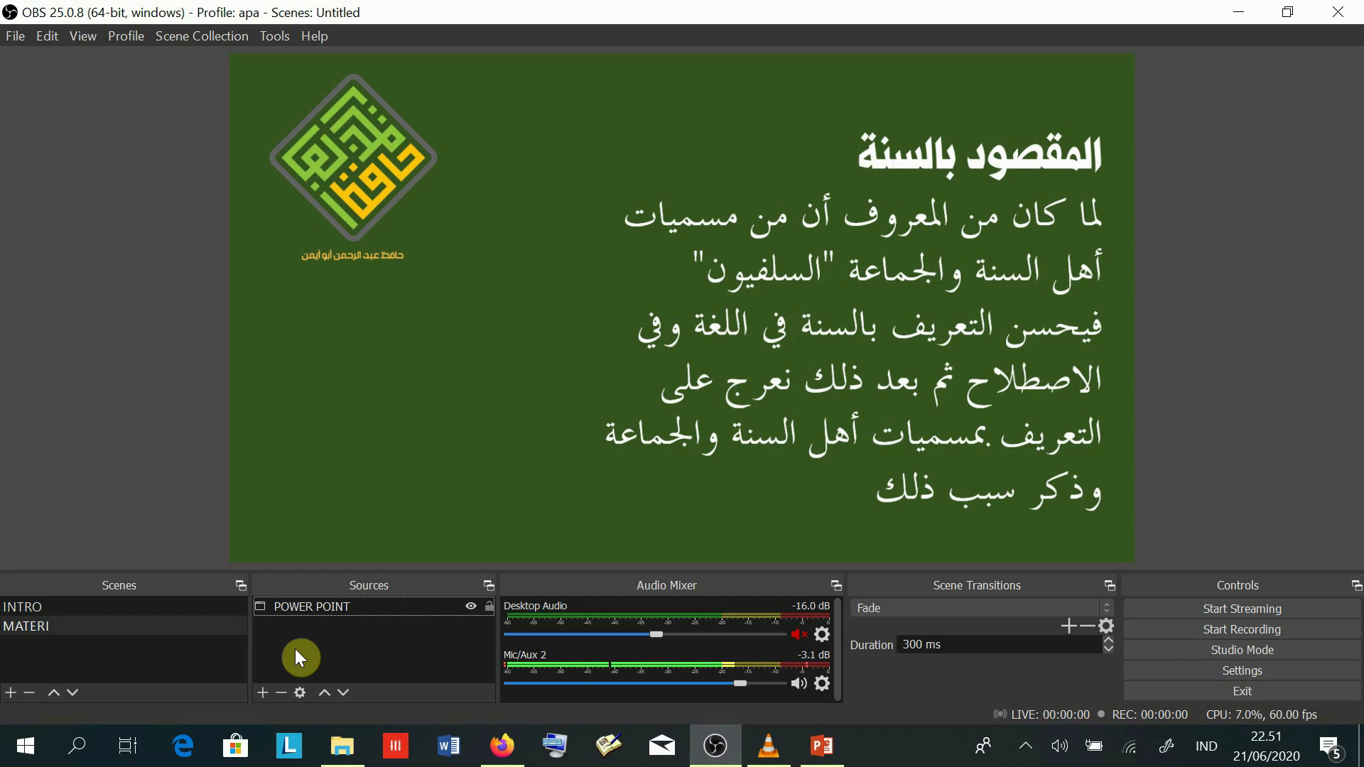
{"action": "left_click", "coordinate": [260, 694]}
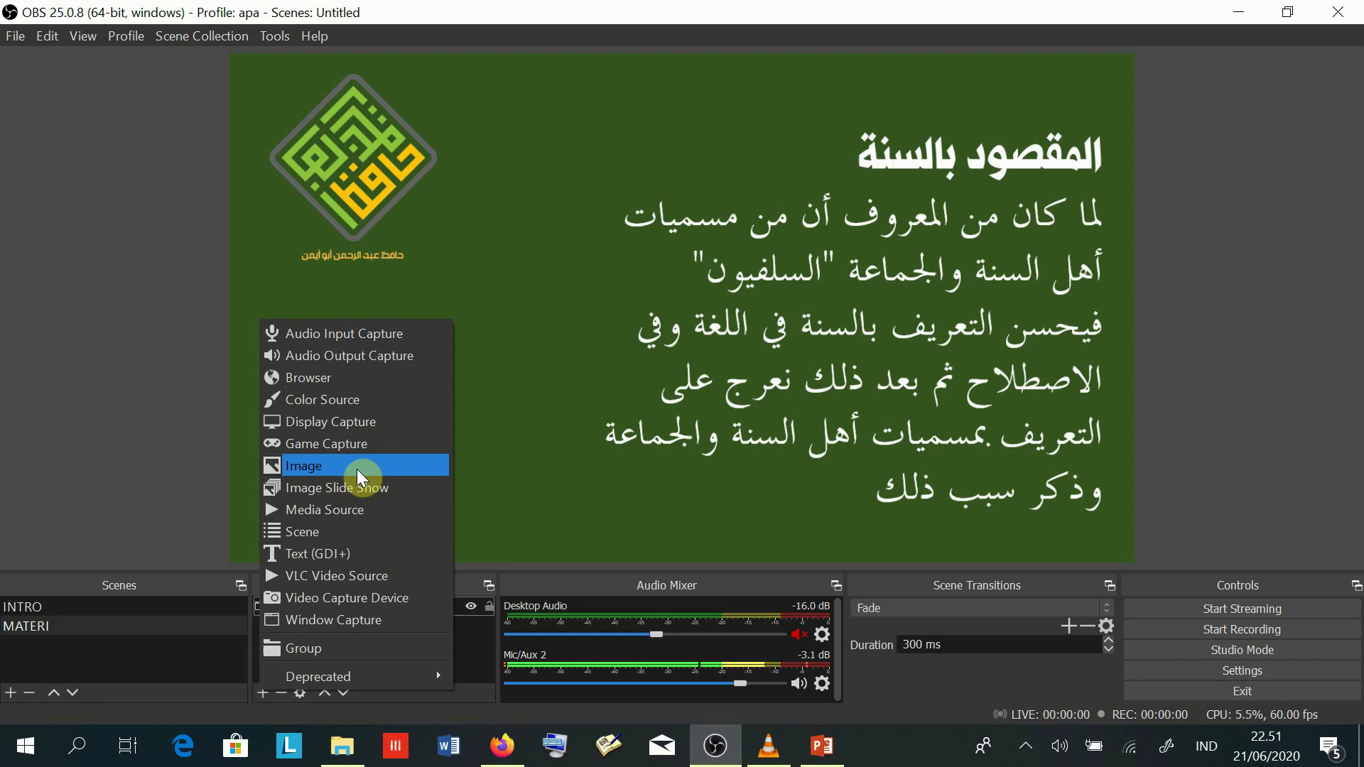
- Create a Video Capture Device source named 'WAJAH SAYA'
{"action": "left_click", "coordinate": [358, 600]}
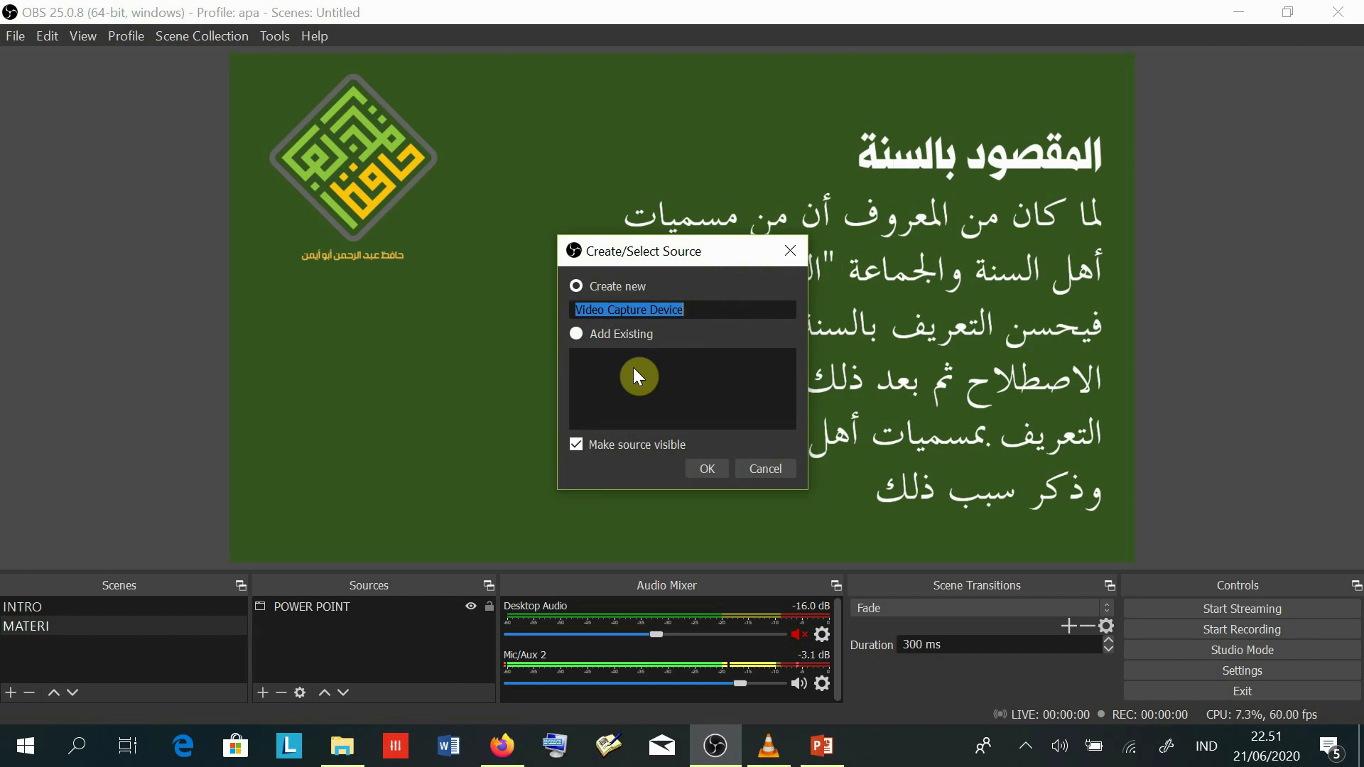
{"action": "type", "text": "WAJA"}
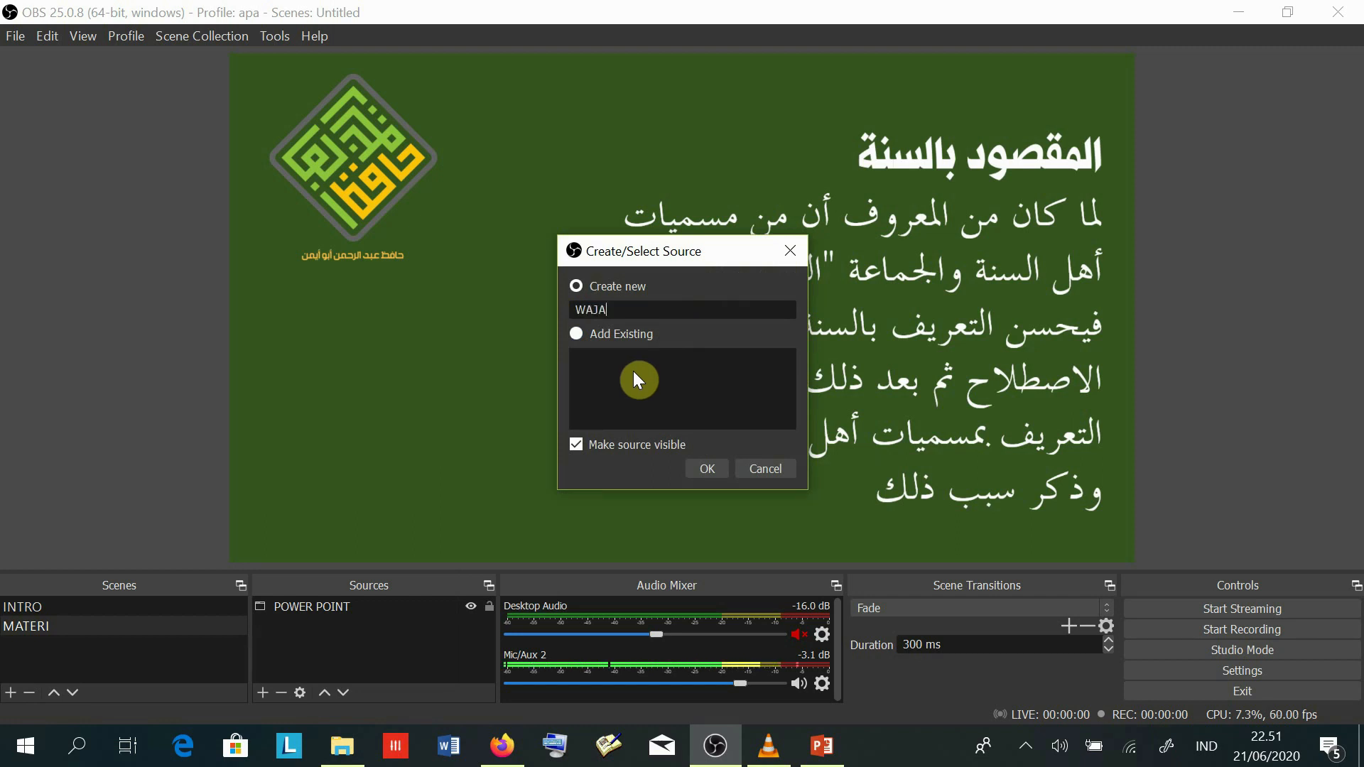
{"action": "type", "text": "H SAYA"}
{"action": "left_click", "coordinate": [712, 467]}
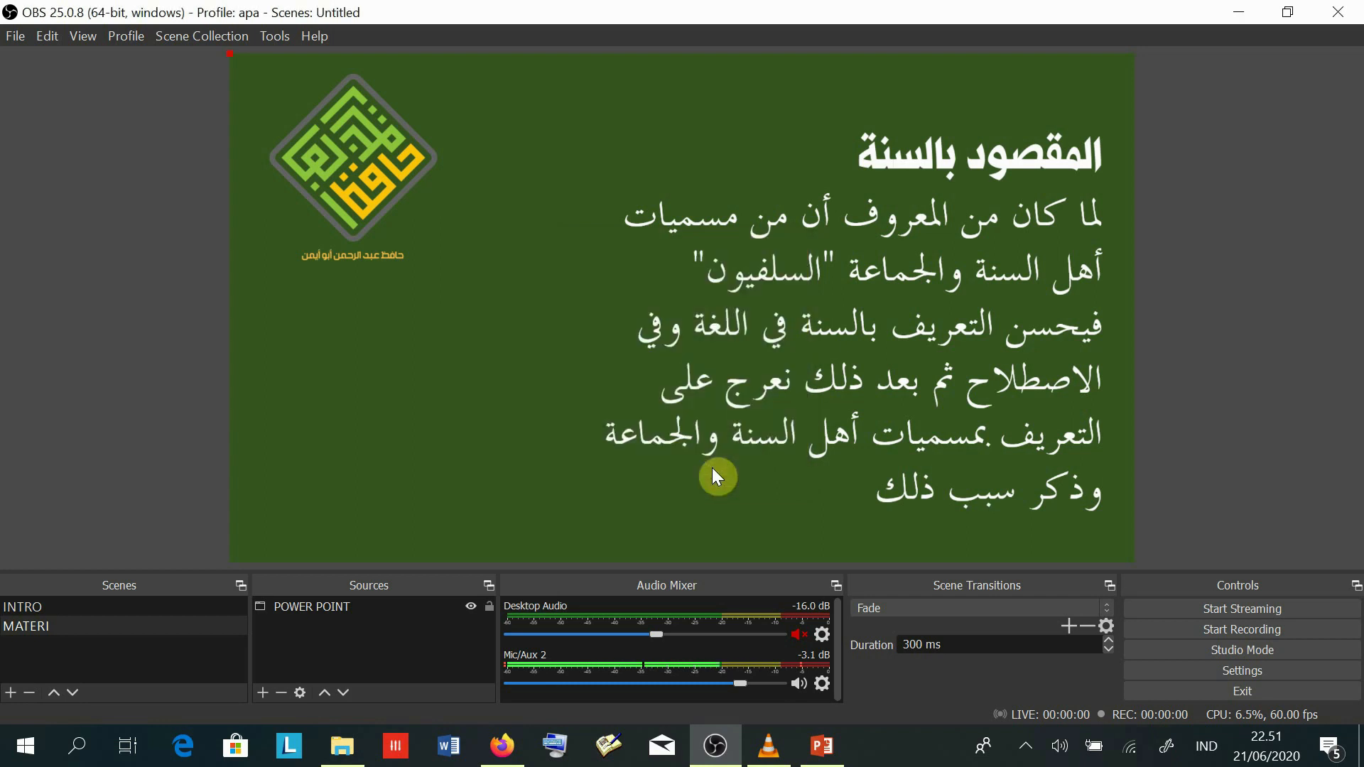
{"action": "left_click_drag", "start_coordinate": [669, 159], "coordinate": [787, 142]}
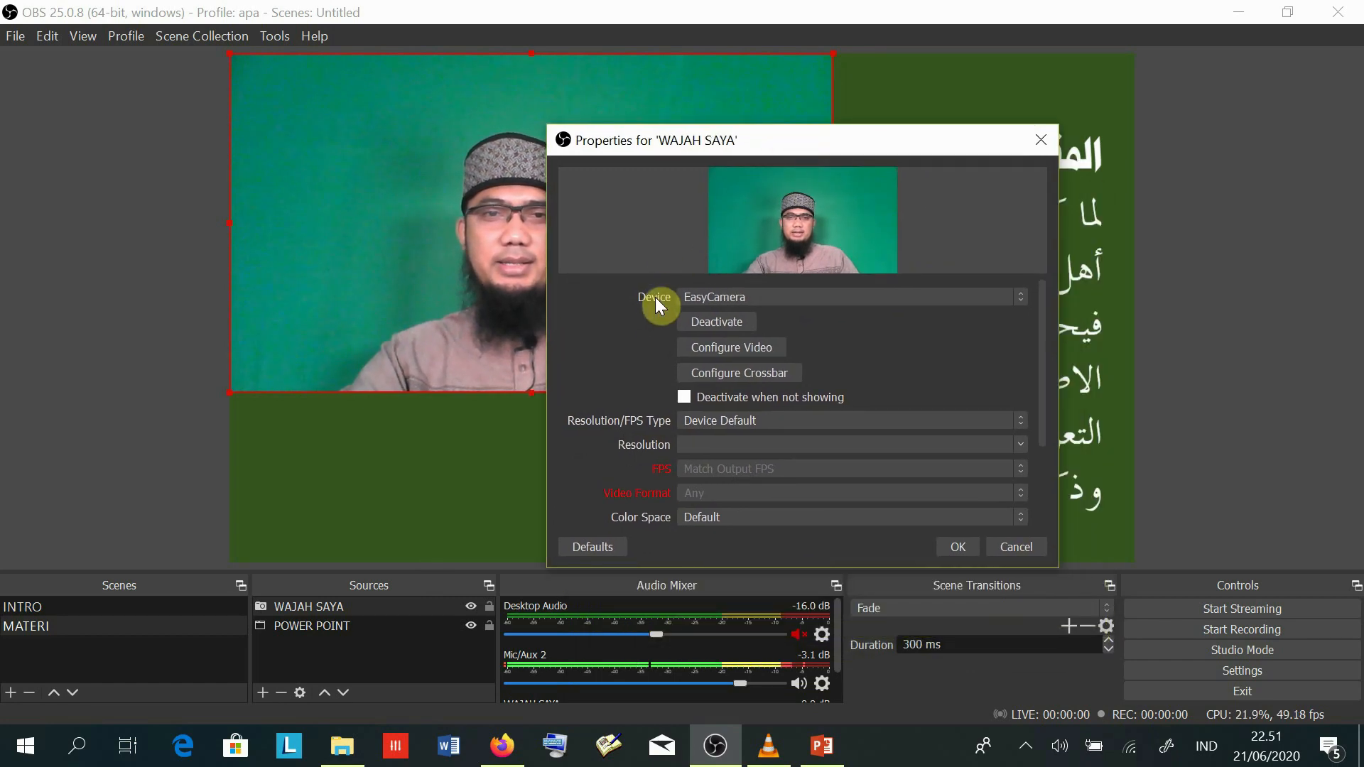
- Keep EasyCamera as the WAJAH SAYA device and accept its properties
{"action": "left_click", "coordinate": [764, 300]}
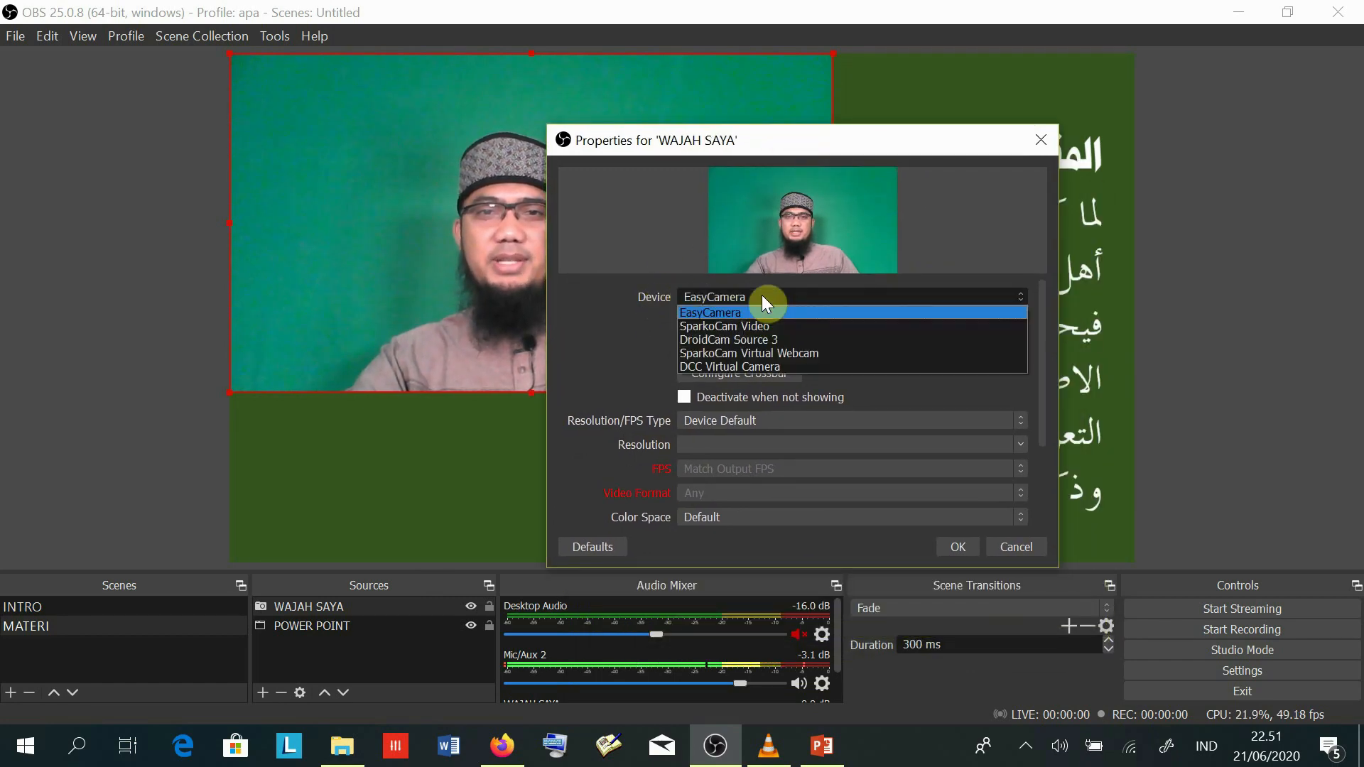
{"action": "left_click", "coordinate": [768, 294]}
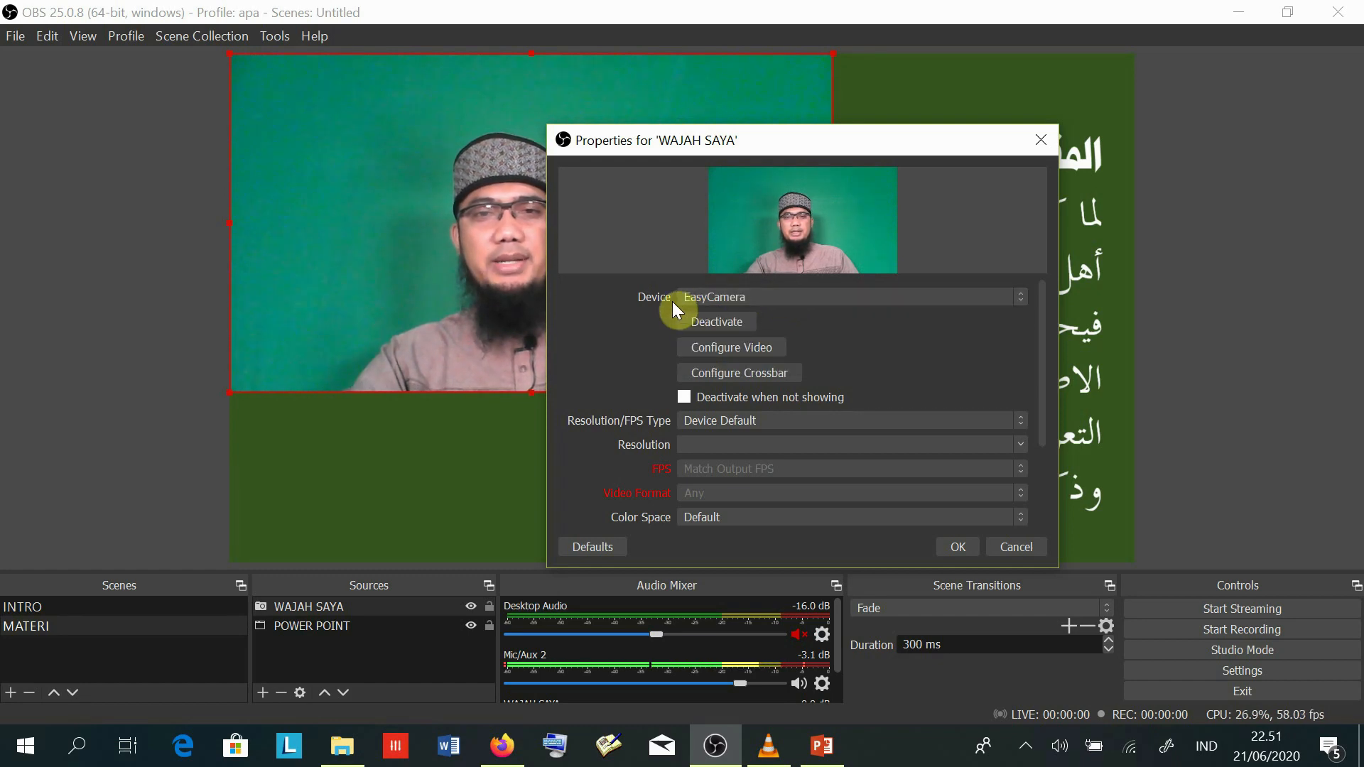
{"action": "left_click", "coordinate": [757, 297]}
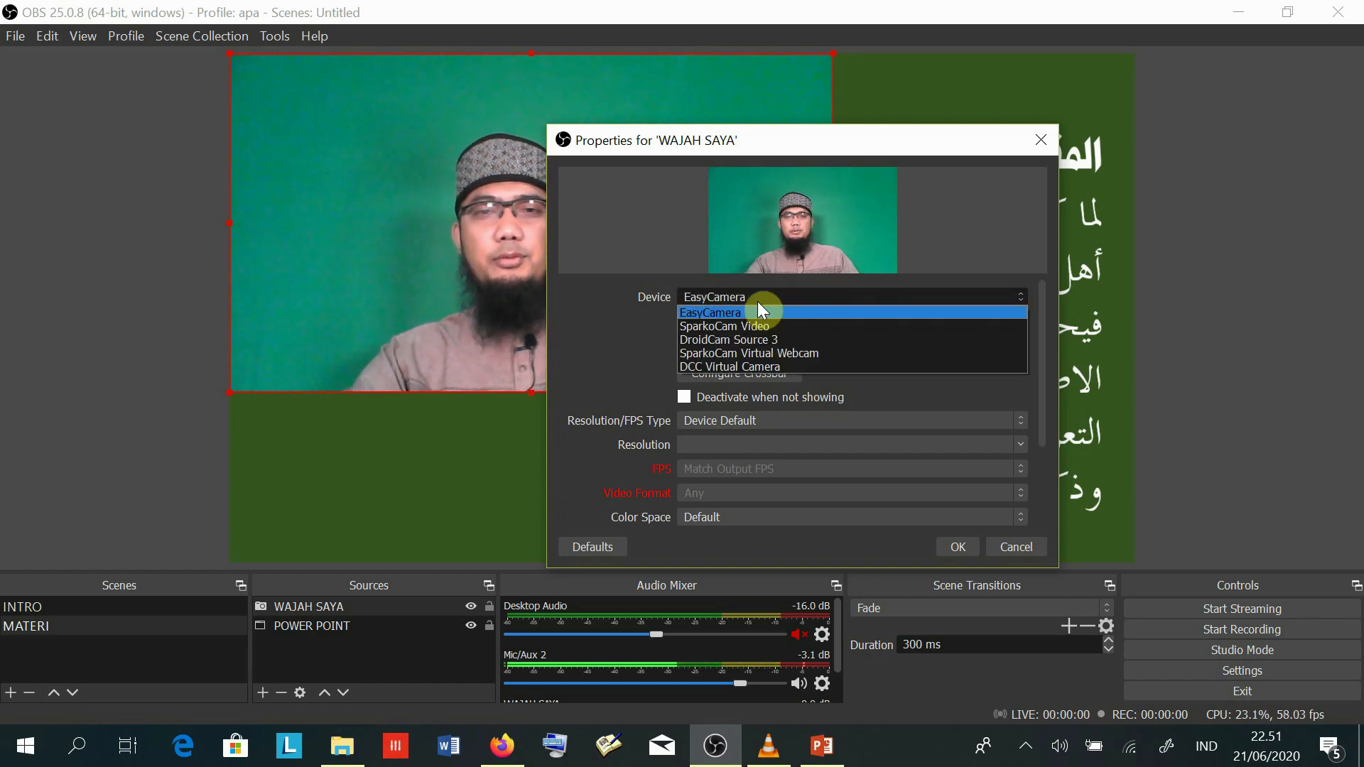
{"action": "left_click", "coordinate": [711, 299]}
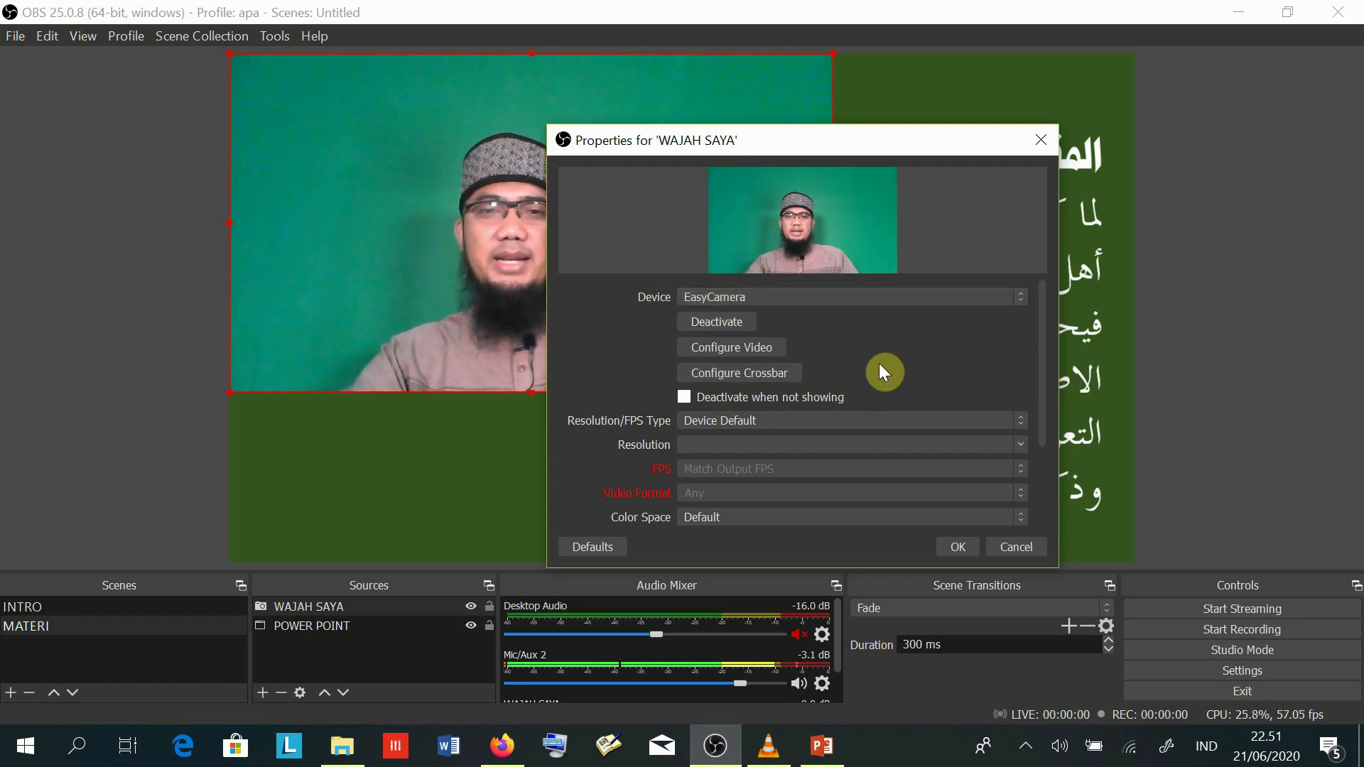
{"action": "left_click_drag", "start_coordinate": [688, 142], "coordinate": [747, 121]}
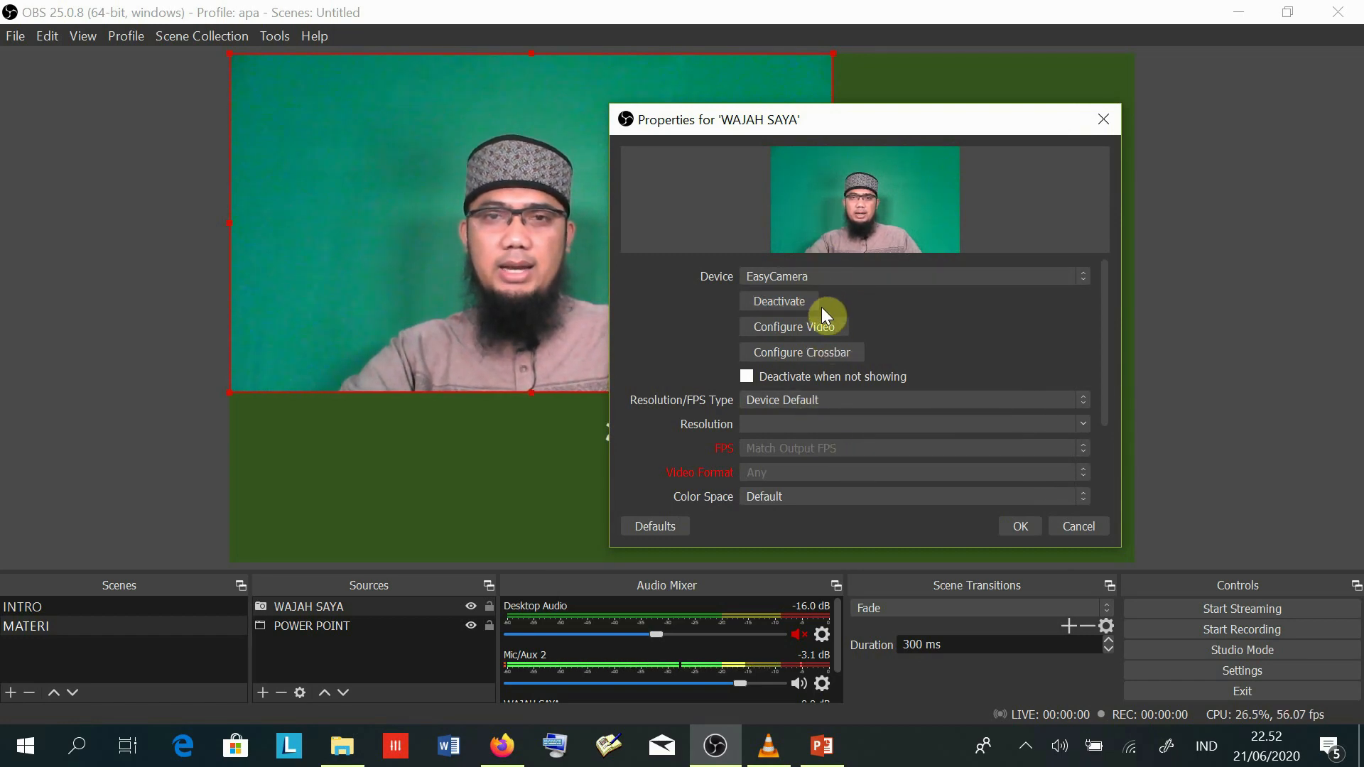
{"action": "left_click_drag", "start_coordinate": [812, 123], "coordinate": [865, 125]}
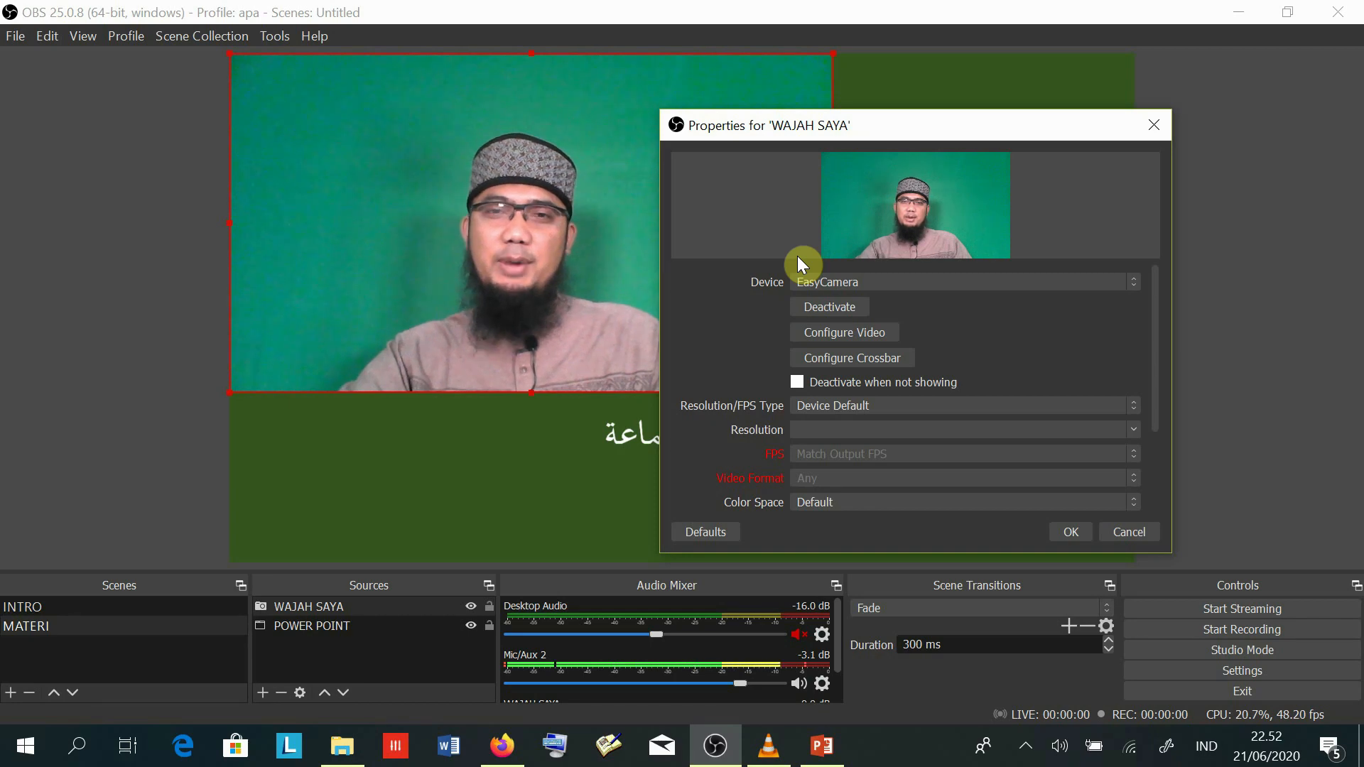
{"action": "left_click_drag", "start_coordinate": [838, 128], "coordinate": [783, 130]}
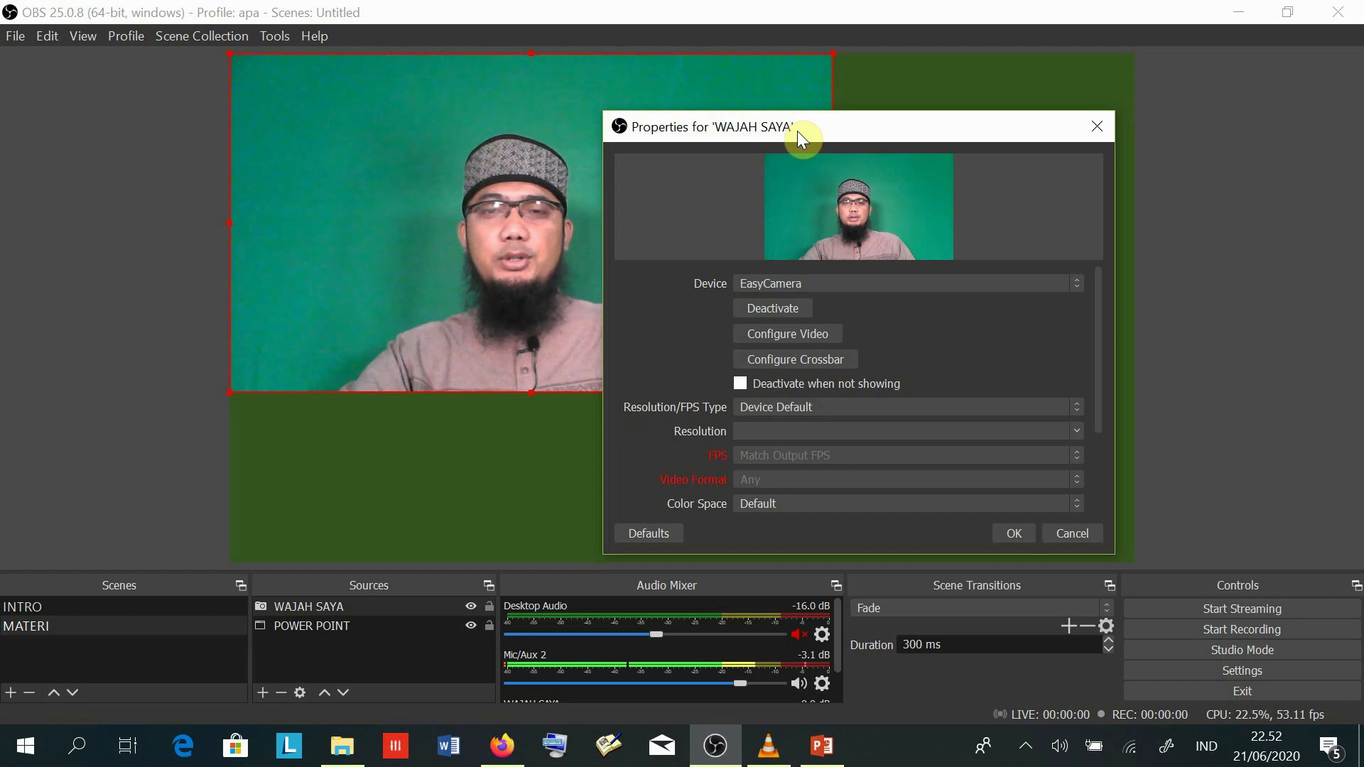
{"action": "mouse_move", "coordinate": [798, 129]}
{"action": "left_mouse_down"}
{"action": "mouse_move", "coordinate": [833, 117]}
{"action": "mouse_move", "coordinate": [808, 125]}
{"action": "left_mouse_up"}
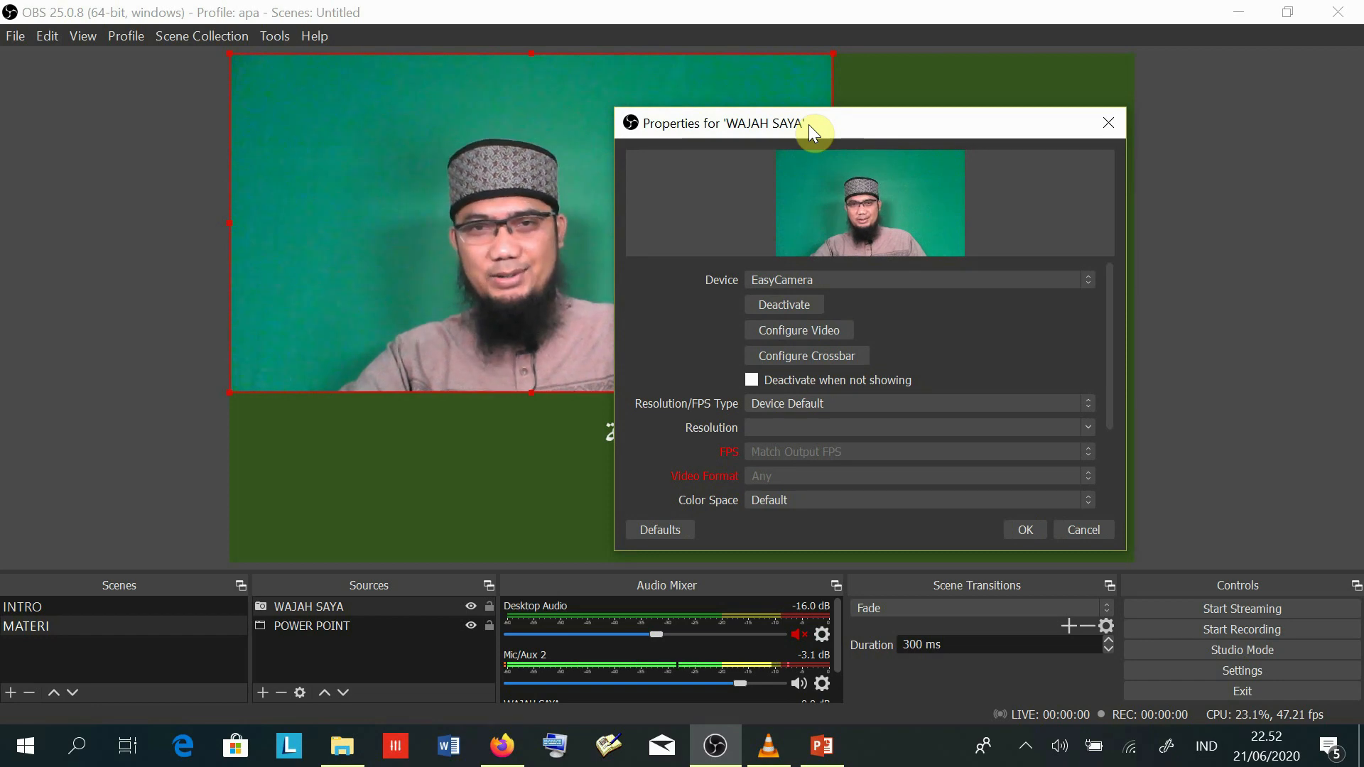
{"action": "left_click_drag", "start_coordinate": [808, 125], "coordinate": [808, 126]}
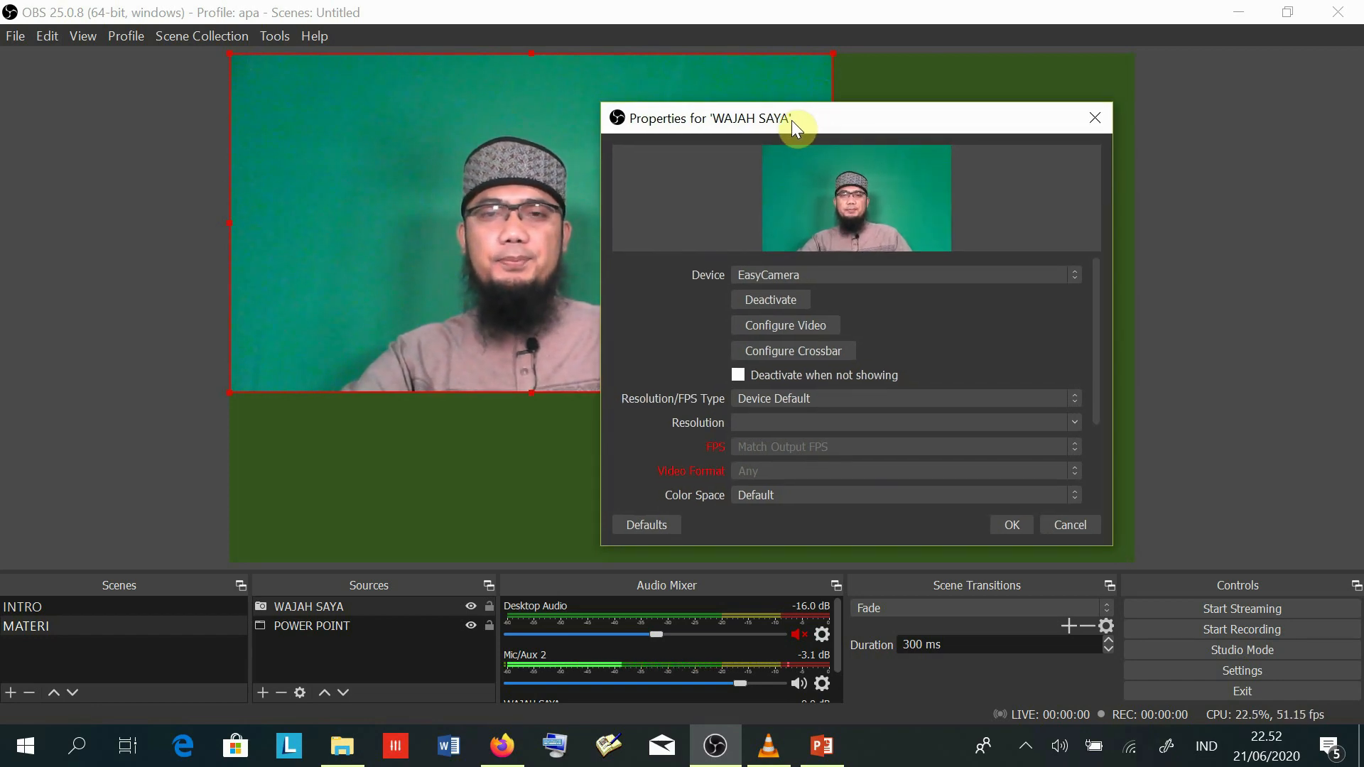
{"action": "left_click", "coordinate": [1012, 526]}
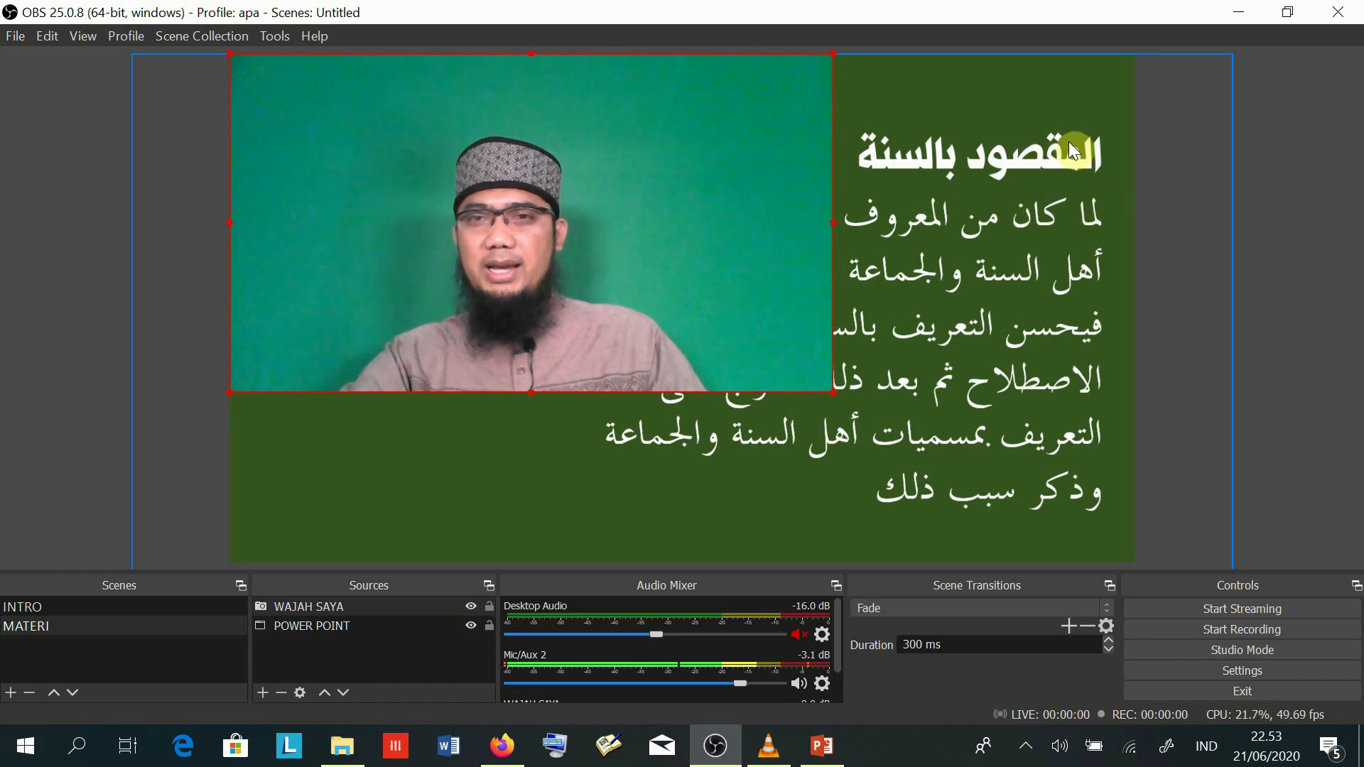
{"action": "left_click", "coordinate": [337, 654]}
- Lock the POWER POINT source, then shrink and move WAJAH SAYA into the slide's lower-left corner
{"action": "left_click", "coordinate": [313, 625]}
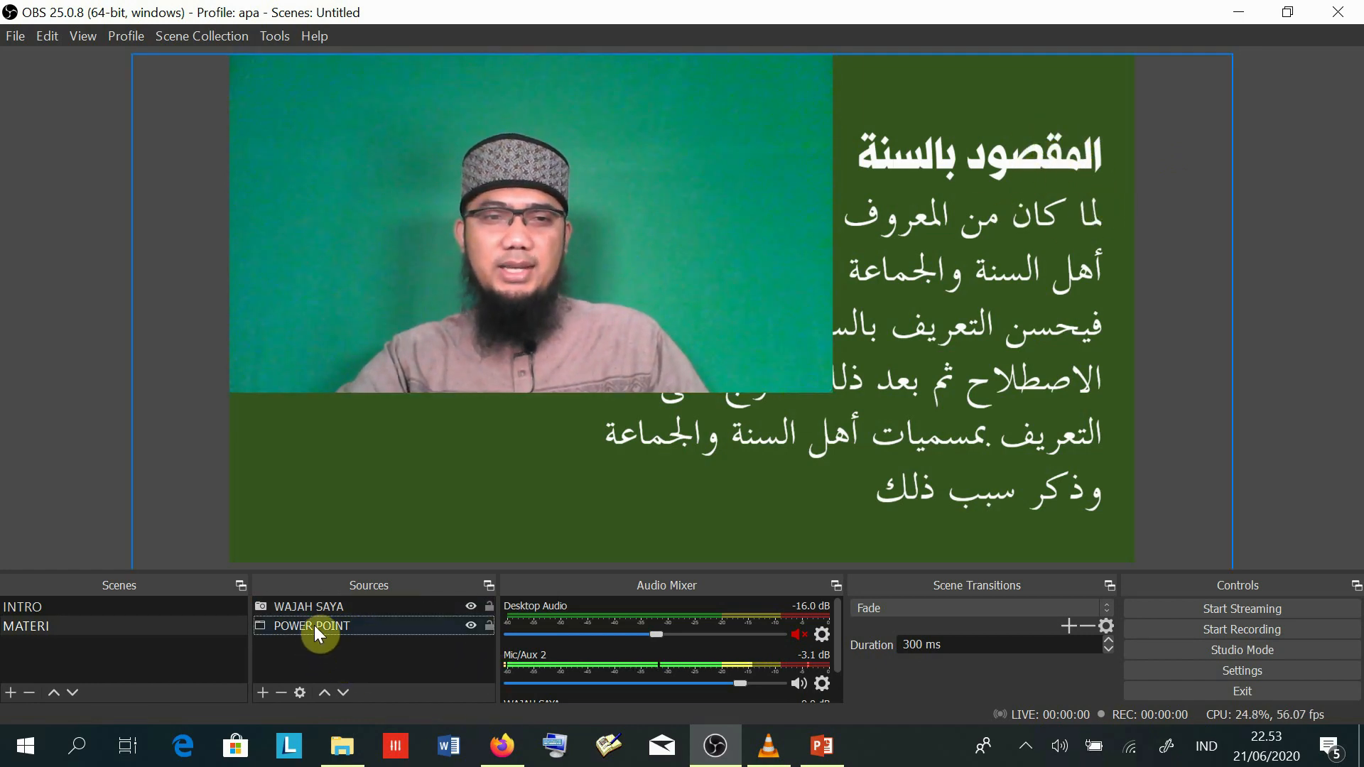
{"action": "left_click", "coordinate": [488, 625]}
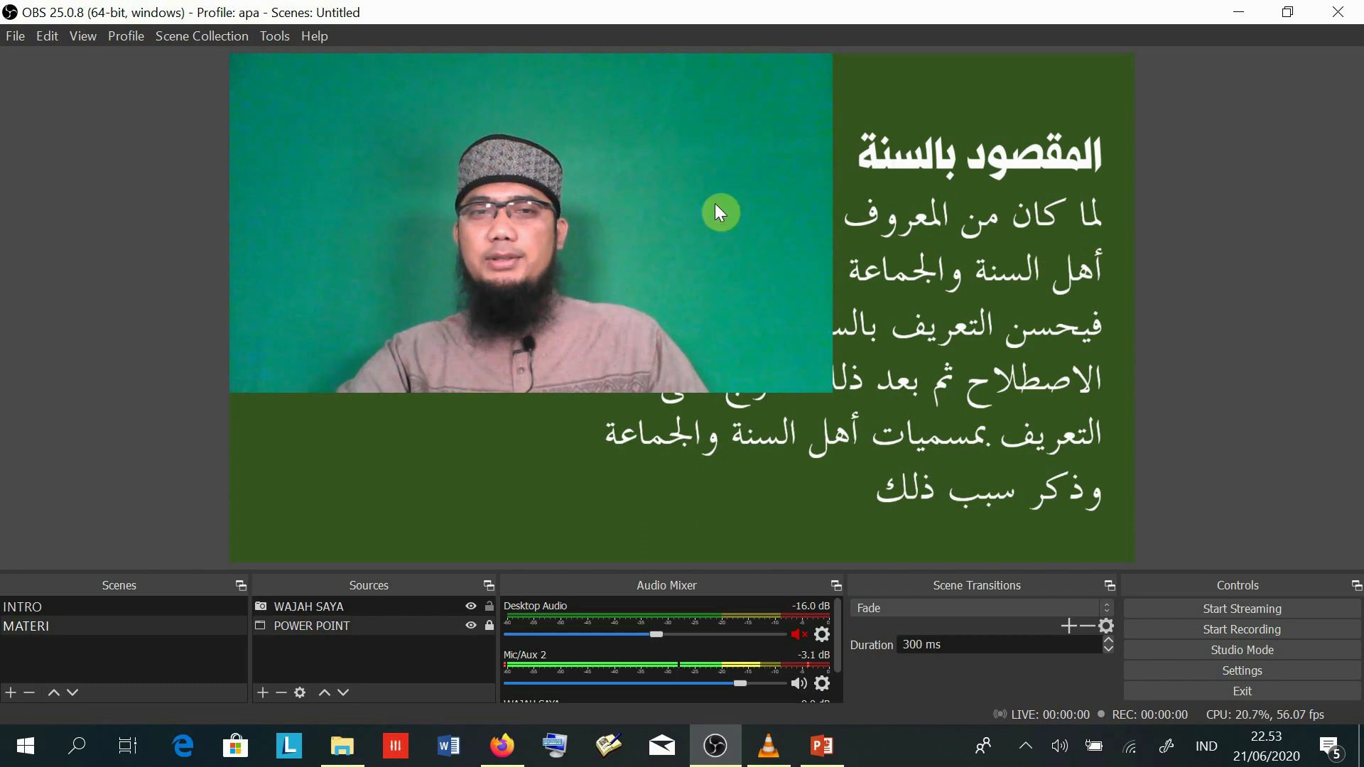
{"action": "left_click", "coordinate": [317, 606]}
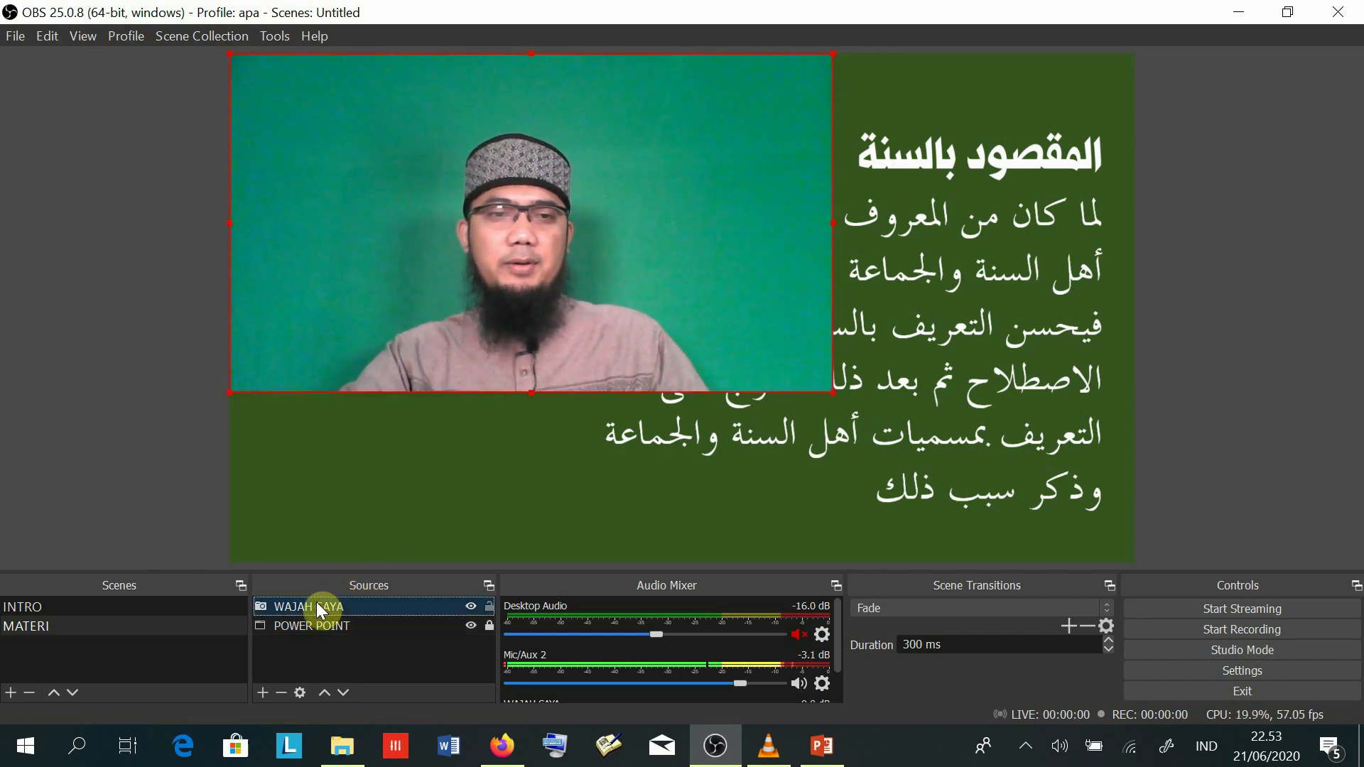
{"action": "left_click_drag", "start_coordinate": [562, 202], "coordinate": [544, 362]}
{"action": "mouse_move", "coordinate": [231, 223]}
{"action": "left_mouse_down"}
{"action": "mouse_move", "coordinate": [210, 194]}
{"action": "mouse_move", "coordinate": [270, 232]}
{"action": "mouse_move", "coordinate": [216, 214]}
{"action": "left_mouse_up"}
{"action": "left_click_drag", "start_coordinate": [834, 215], "coordinate": [455, 387]}
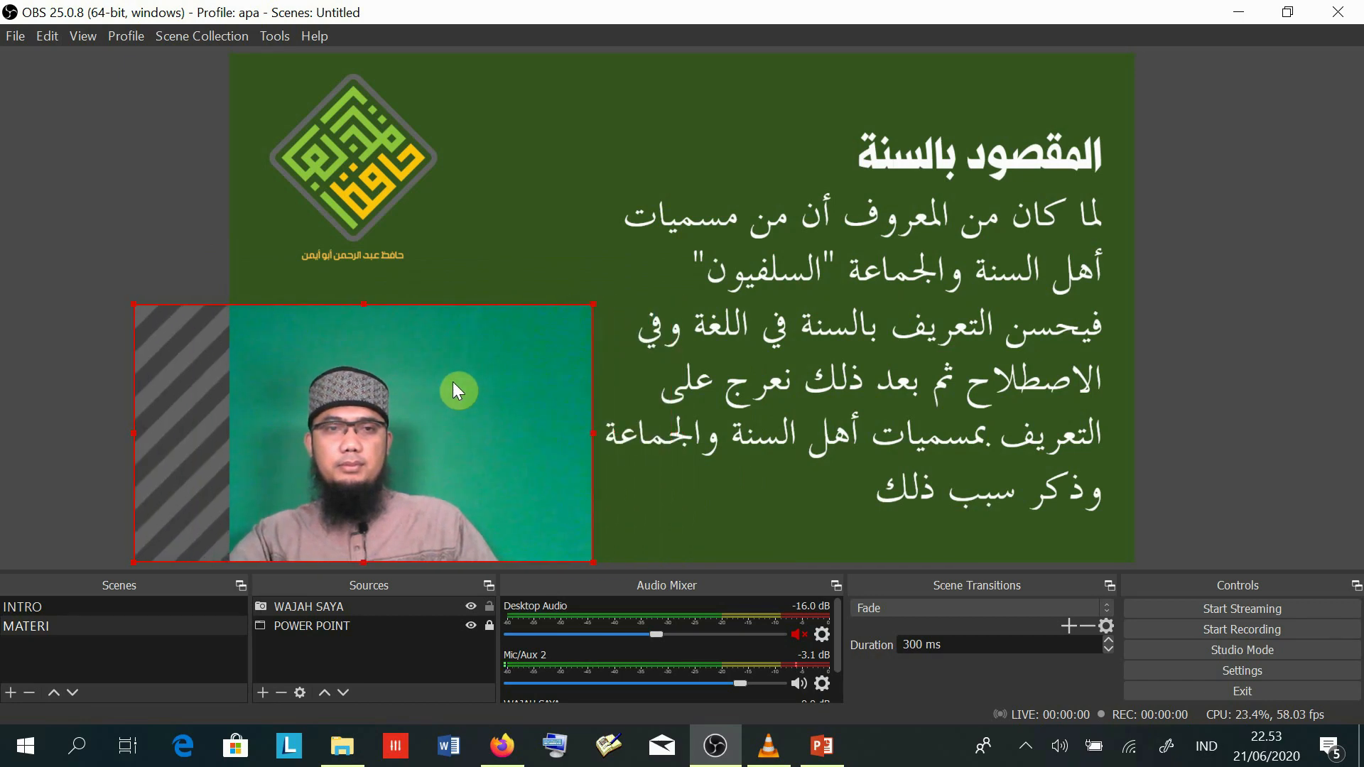
{"action": "left_click", "coordinate": [597, 298]}
{"action": "left_click", "coordinate": [563, 313]}
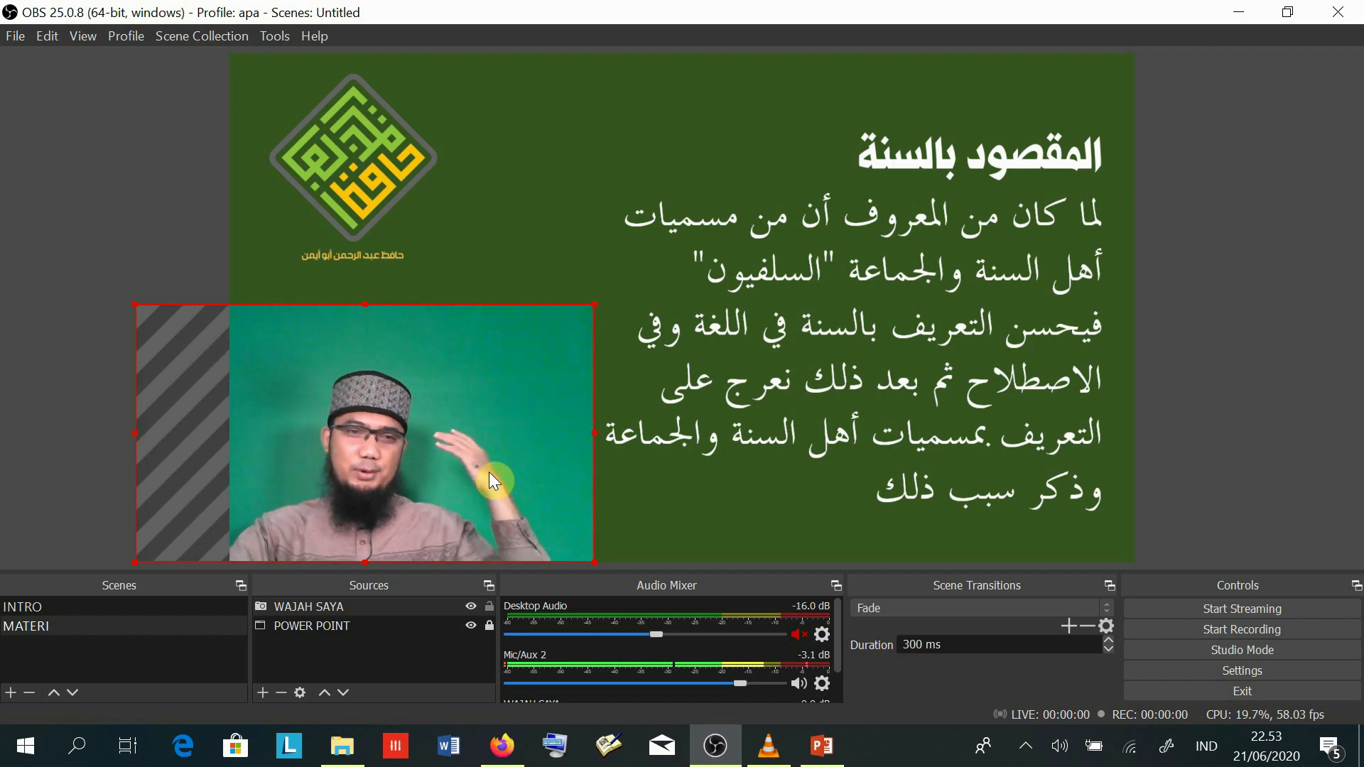
- Reselect the WAJAH SAYA webcam source in the MATERI Sources list
{"action": "left_click", "coordinate": [328, 643]}
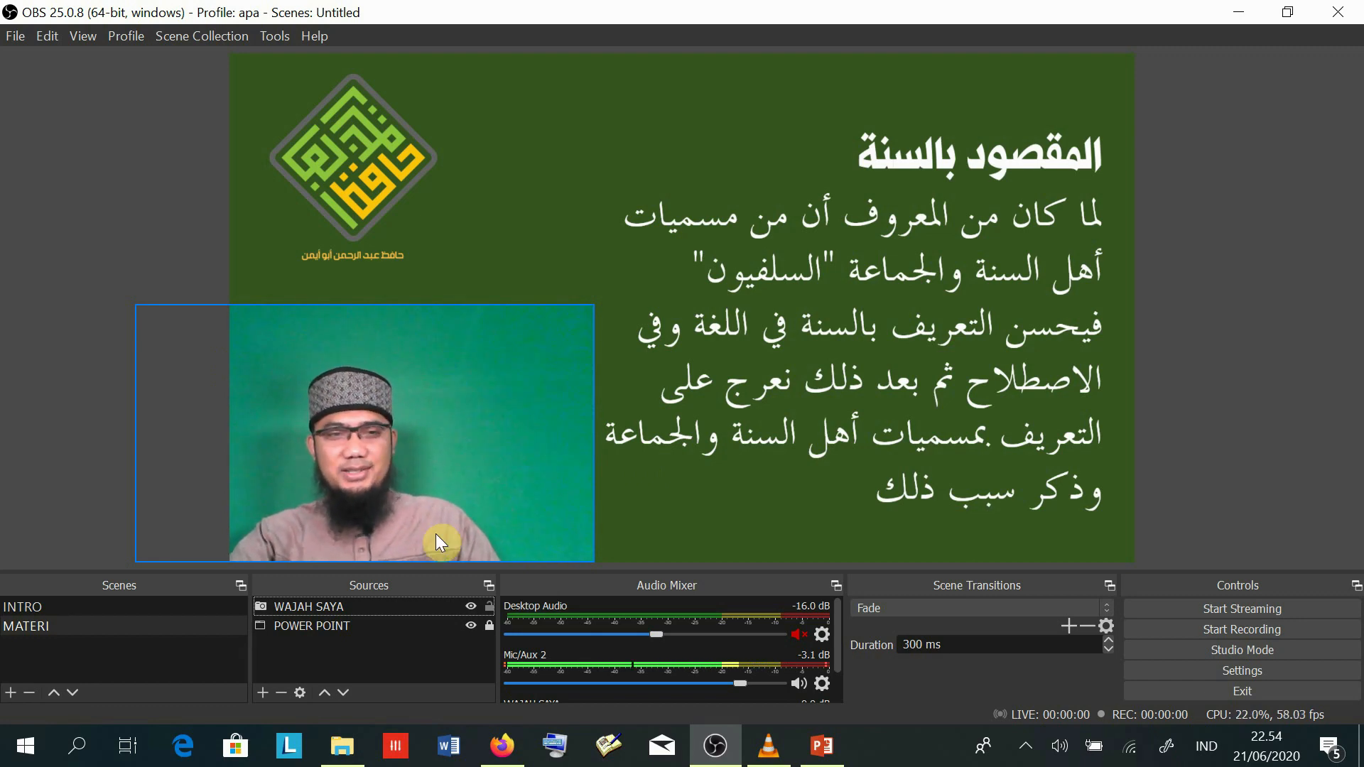
{"action": "left_click", "coordinate": [305, 655]}
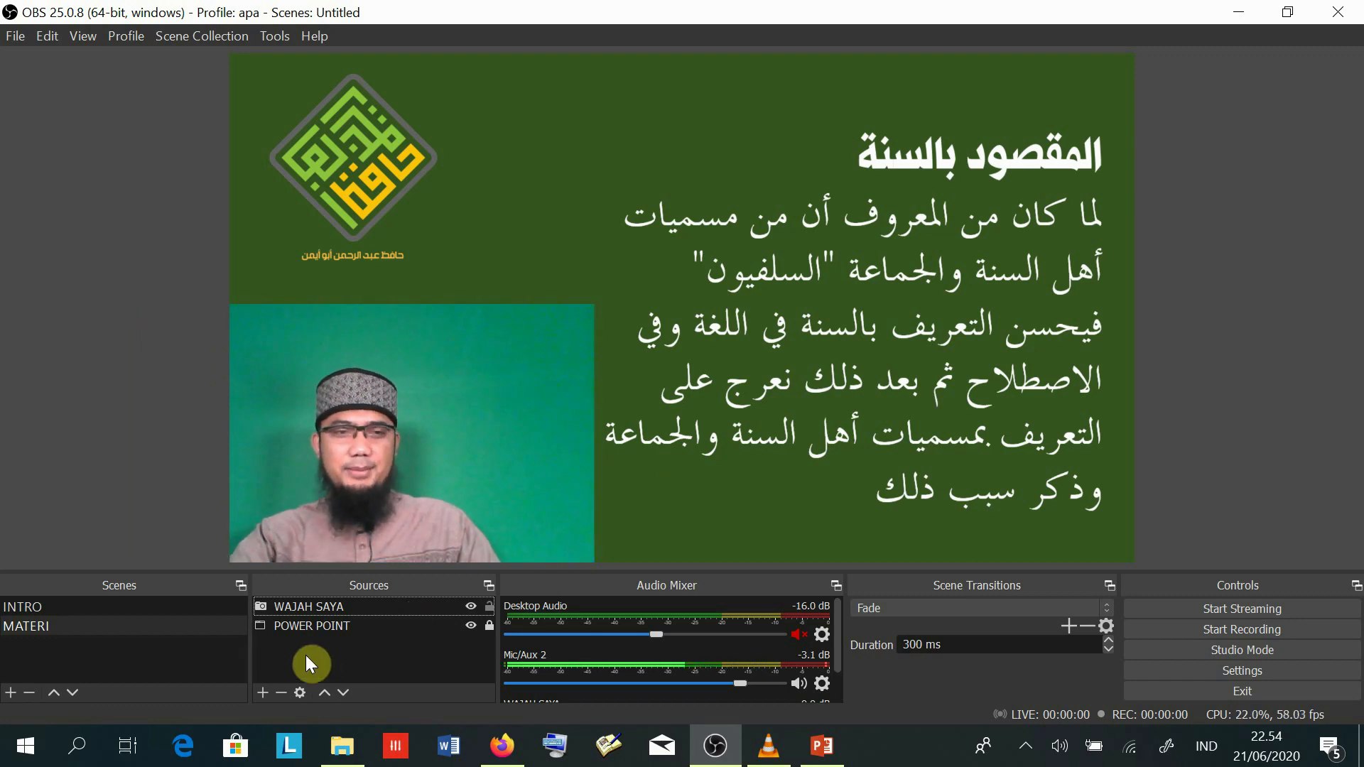
{"action": "left_click", "coordinate": [310, 606]}
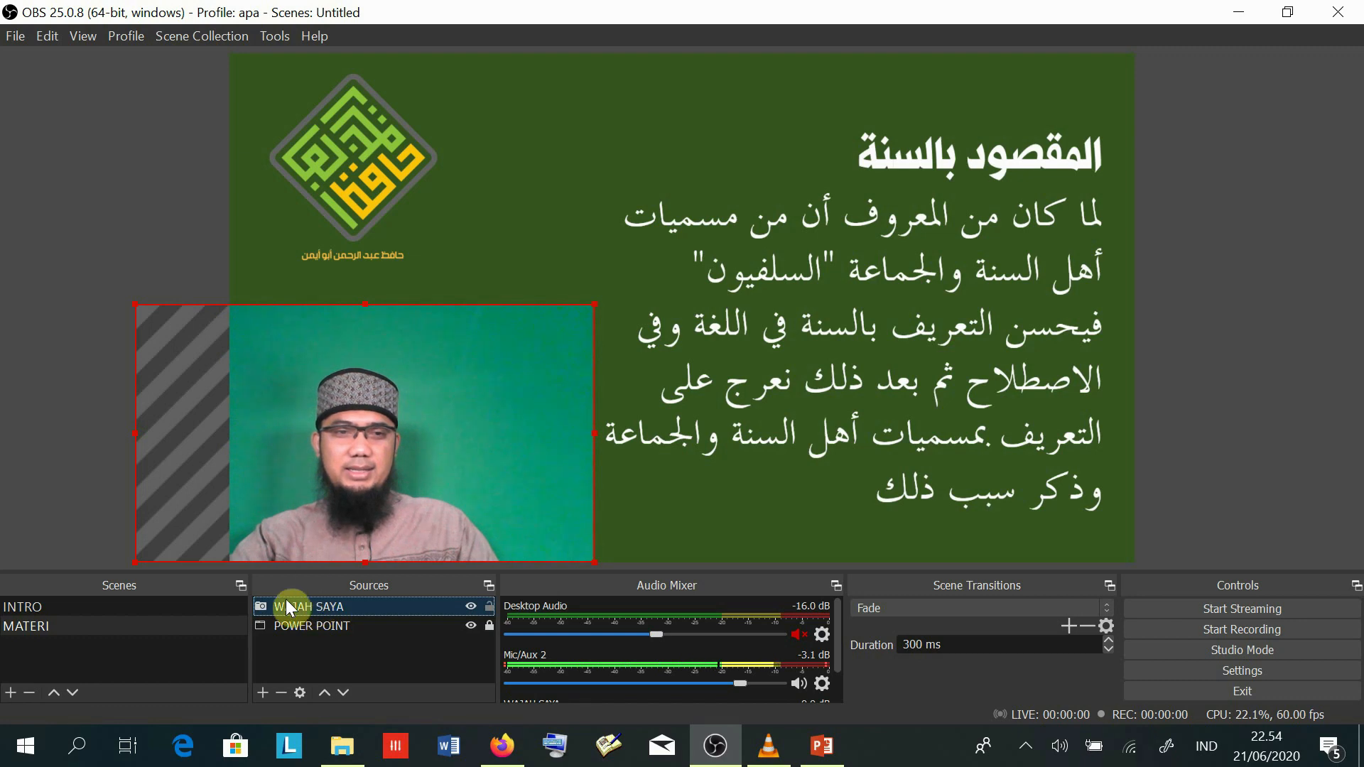
- Add a Chroma Key effect filter, keeping its default name, to WAJAH SAYA via Filters
{"action": "right_click", "coordinate": [284, 606]}
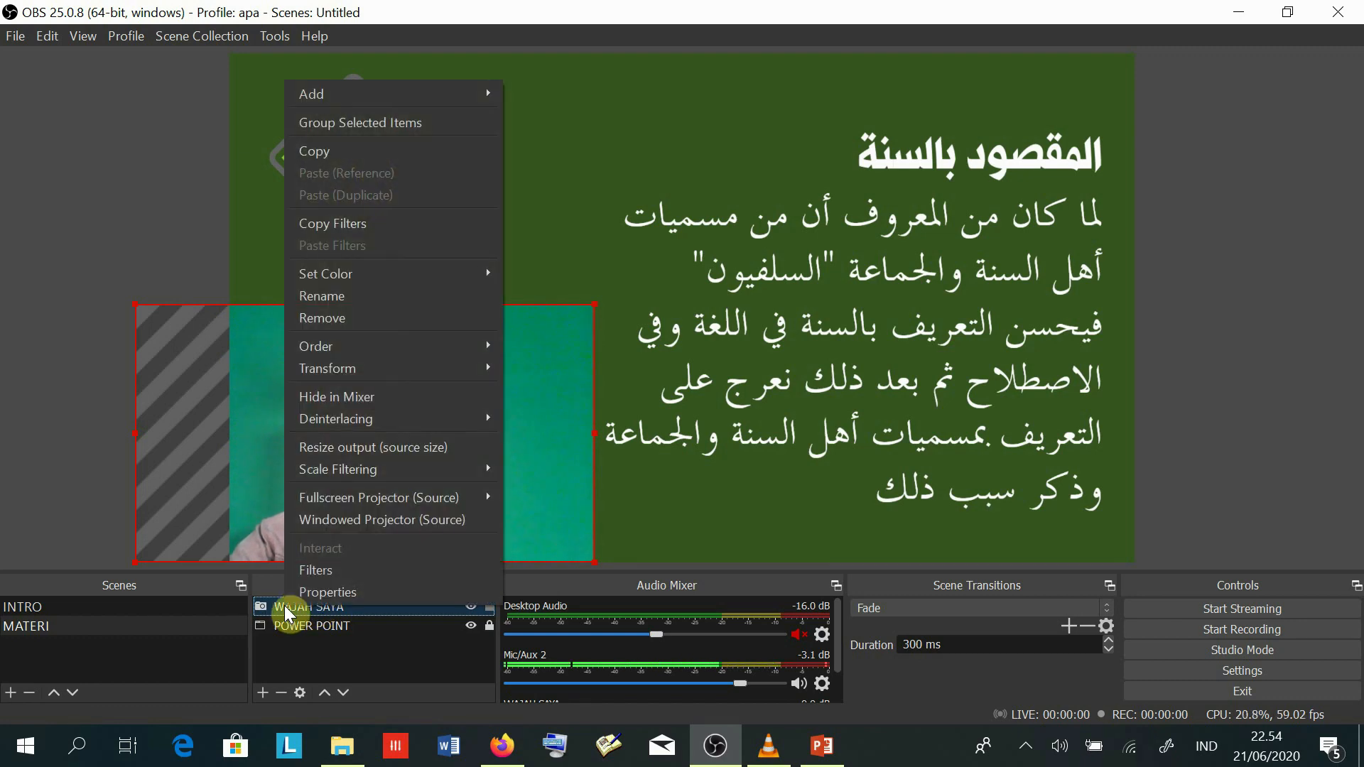
{"action": "left_click", "coordinate": [333, 574]}
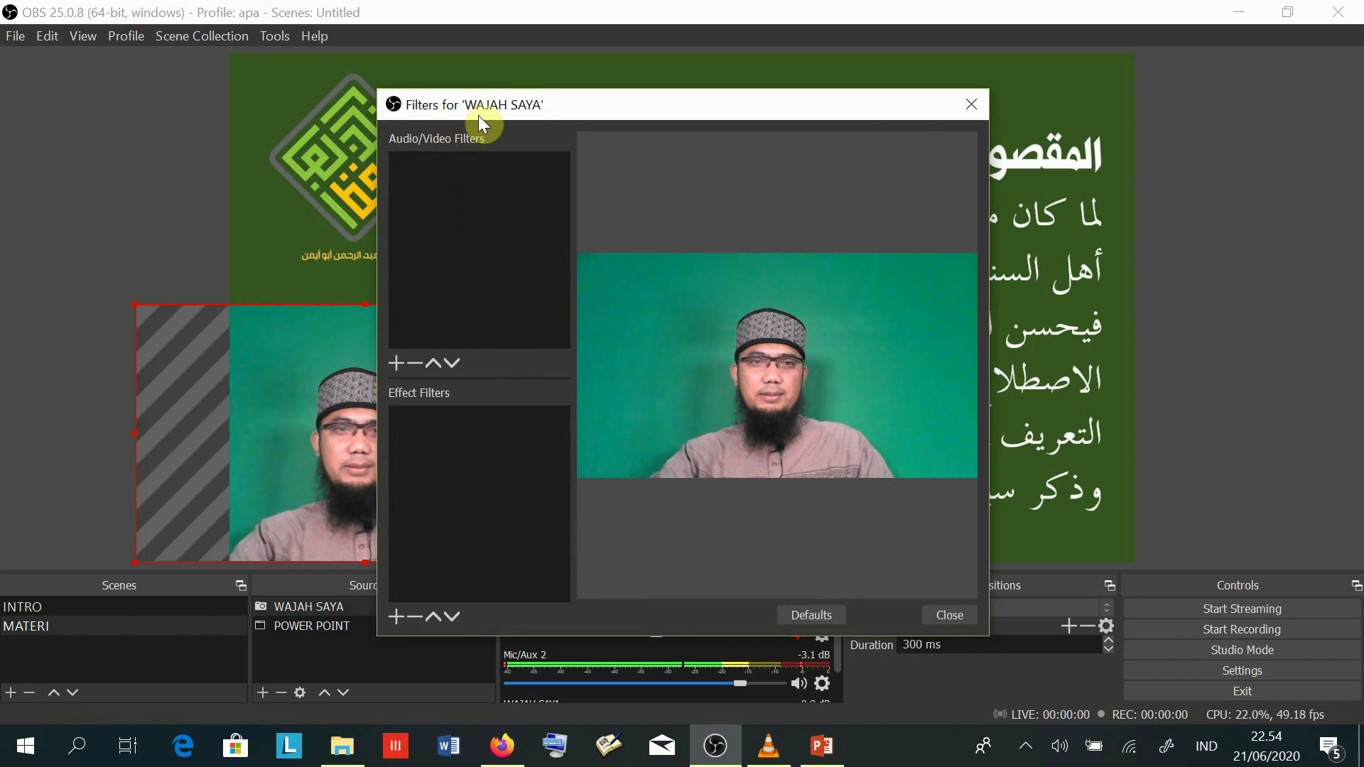
{"action": "left_click_drag", "start_coordinate": [482, 94], "coordinate": [485, 58]}
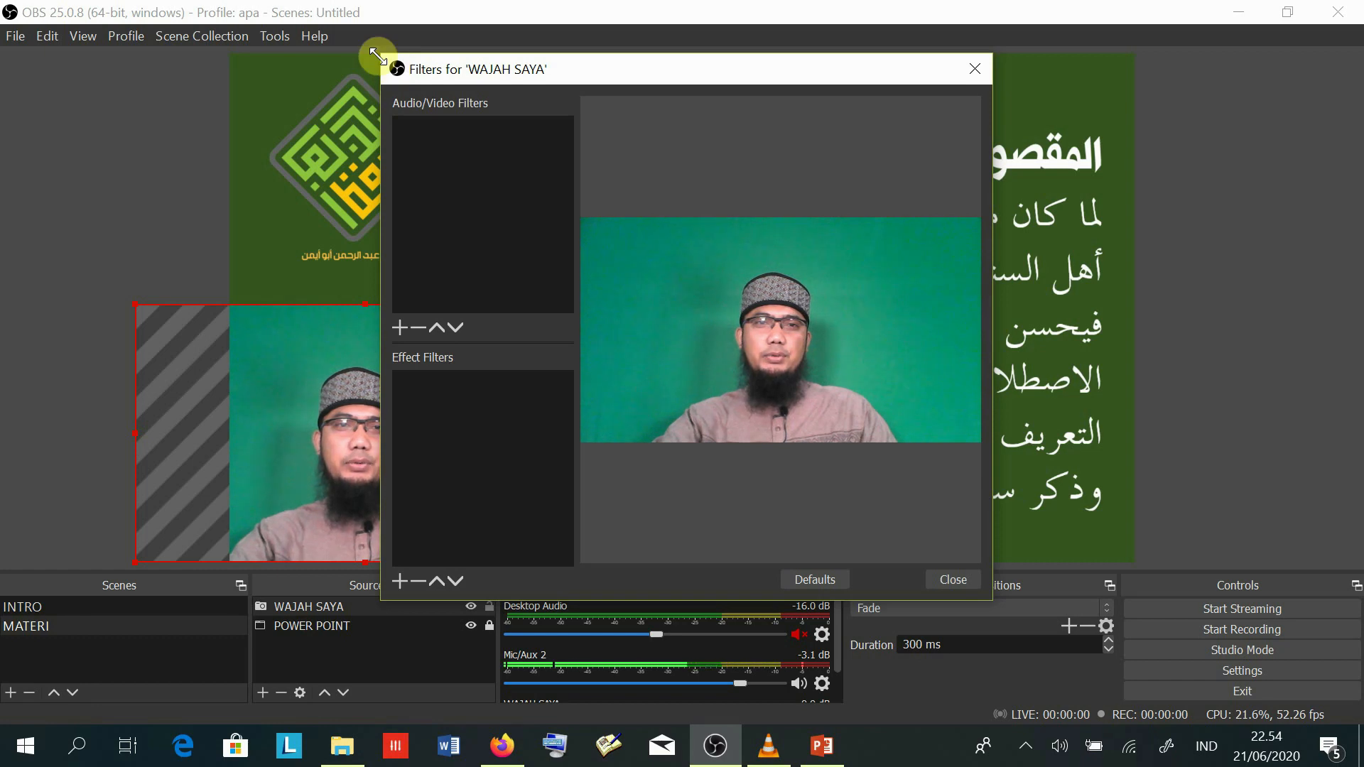
{"action": "left_click_drag", "start_coordinate": [376, 55], "coordinate": [391, 90]}
{"action": "left_click_drag", "start_coordinate": [511, 116], "coordinate": [499, 89]}
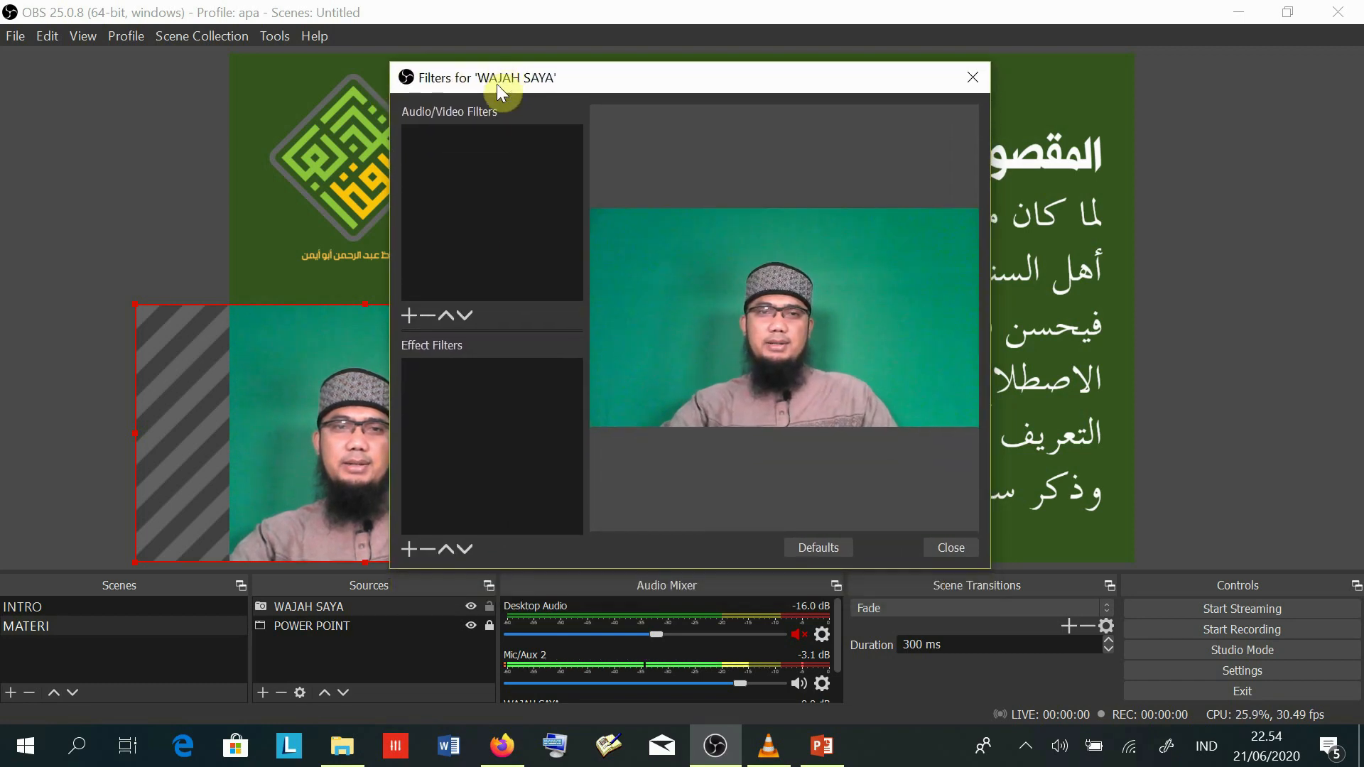
{"action": "left_click", "coordinate": [410, 547]}
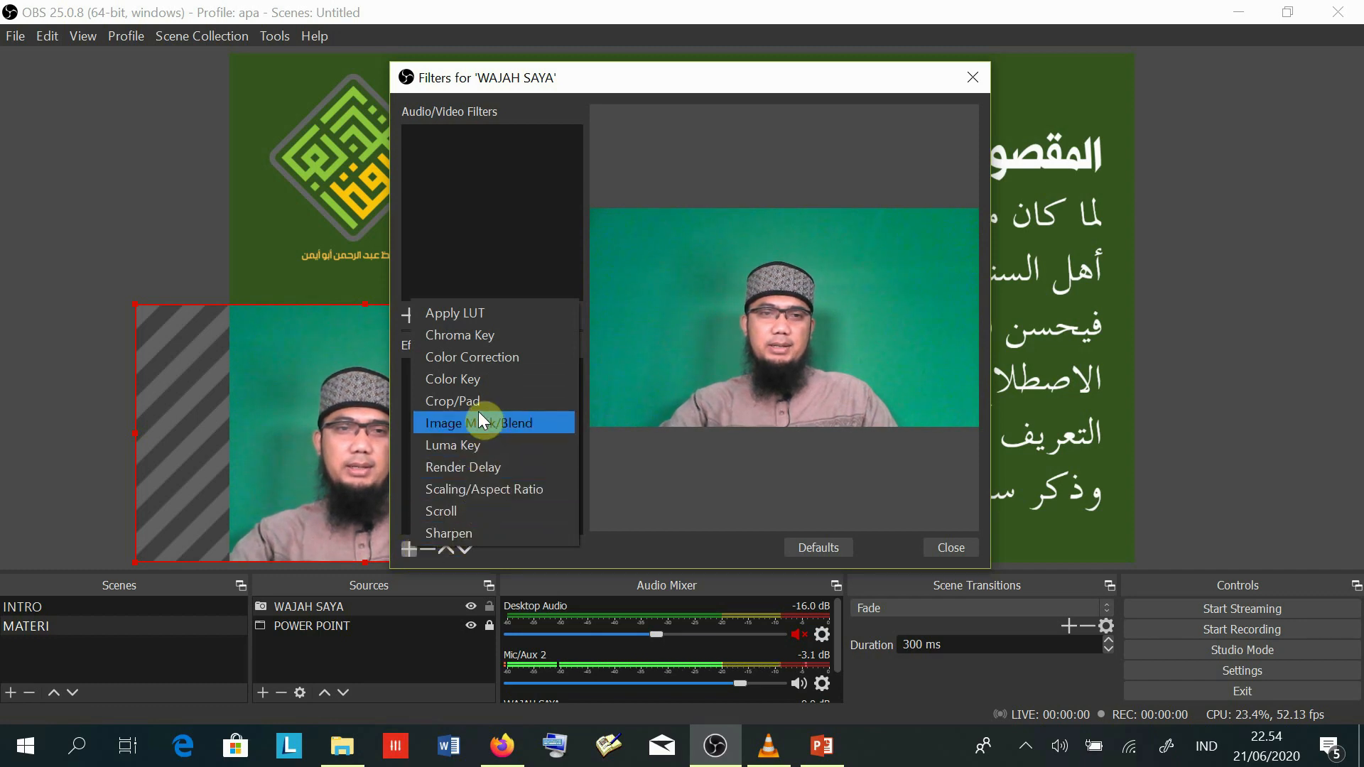
{"action": "left_click", "coordinate": [479, 335]}
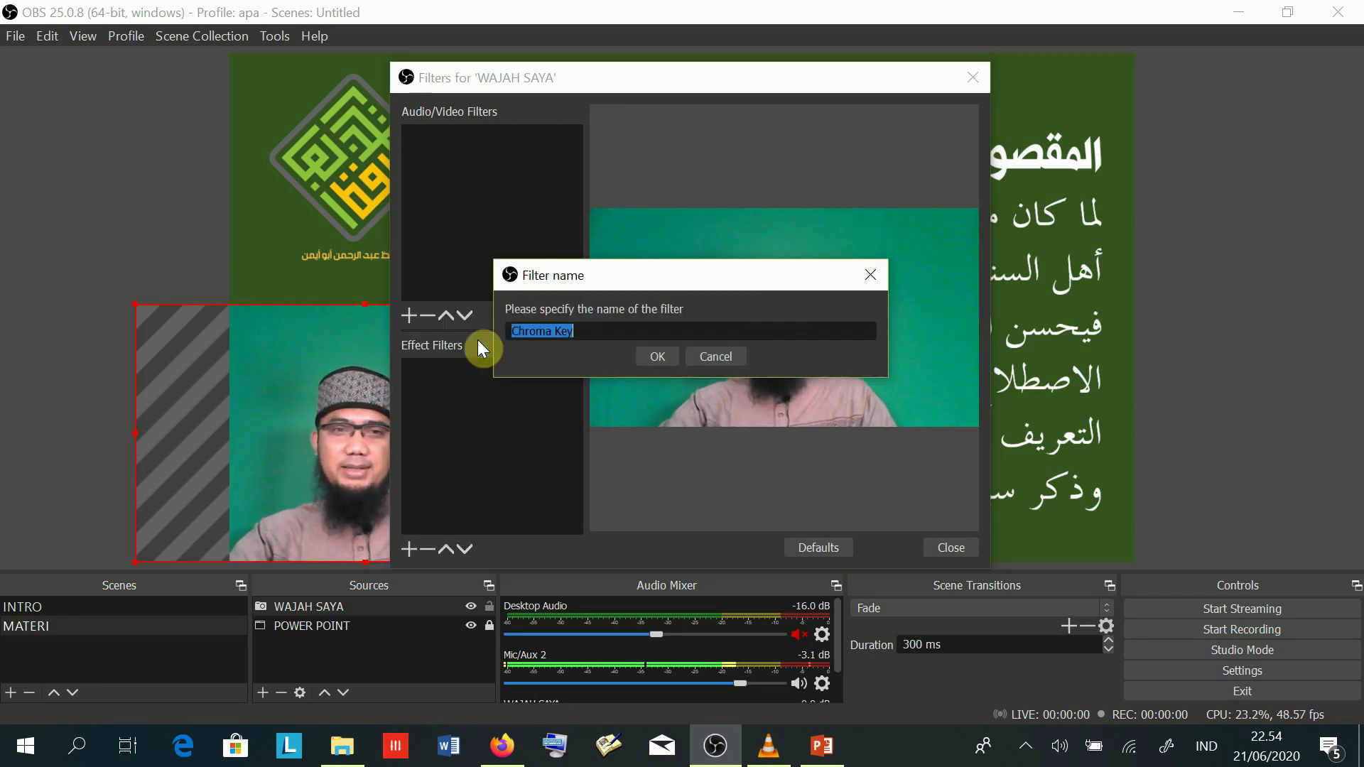
{"action": "left_click", "coordinate": [659, 360]}
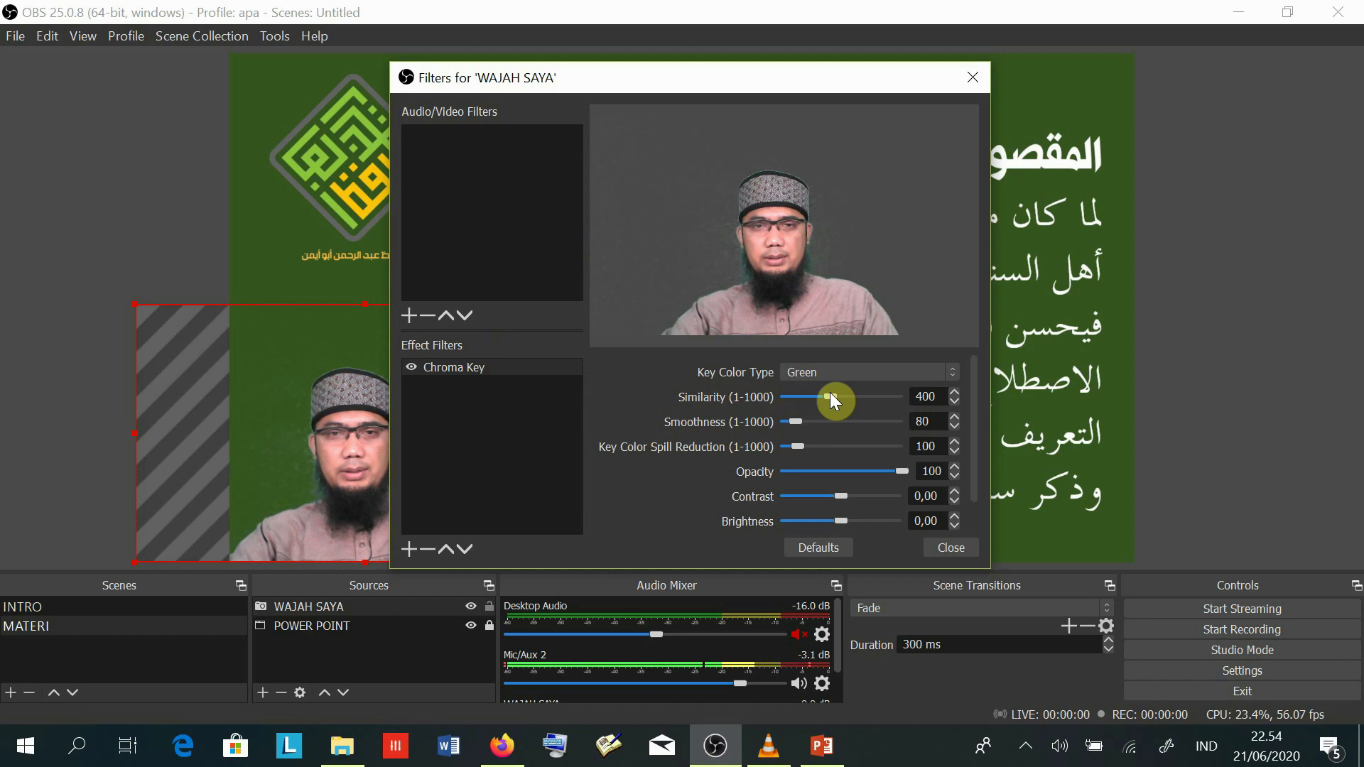
- Set the Chroma Key similarity to 445 and smoothness to 60, then close the filters window
{"action": "left_click_drag", "start_coordinate": [826, 400], "coordinate": [786, 403]}
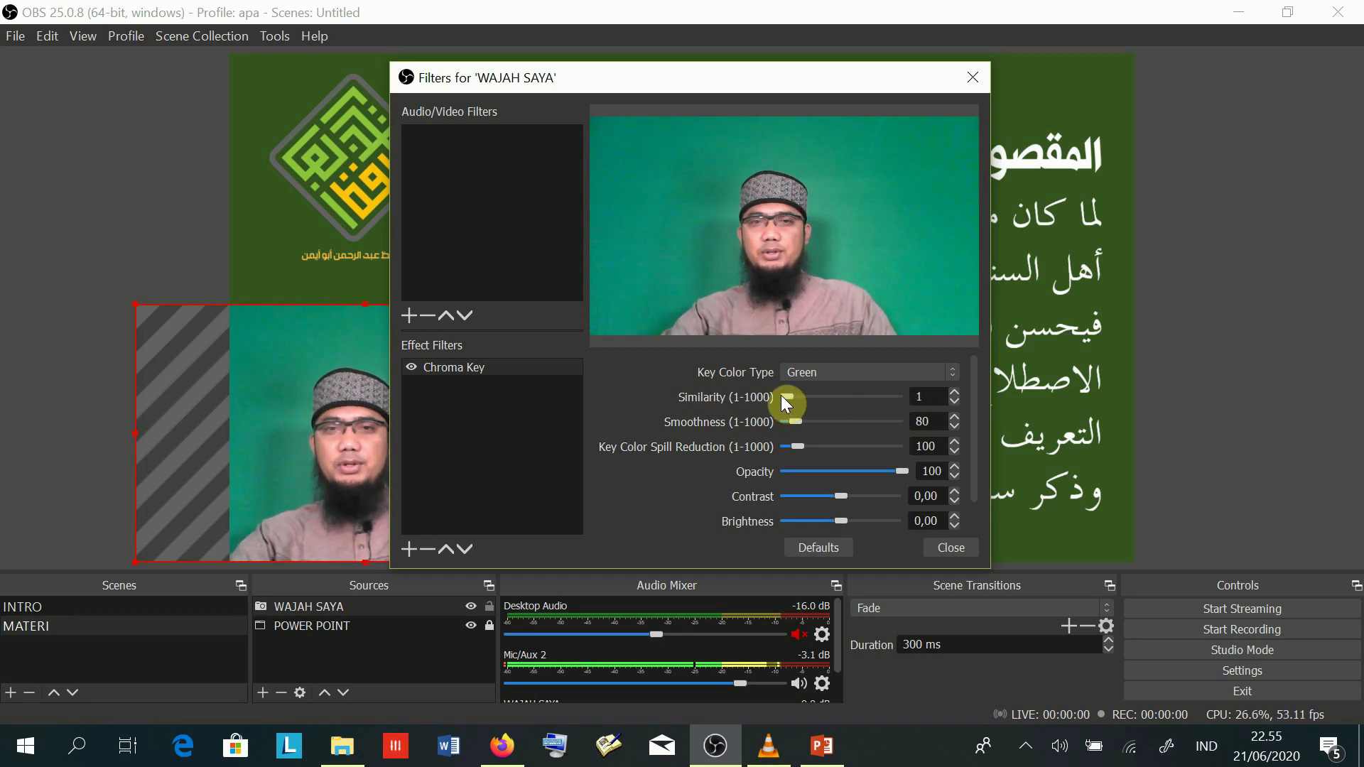
{"action": "left_click_drag", "start_coordinate": [787, 403], "coordinate": [837, 399]}
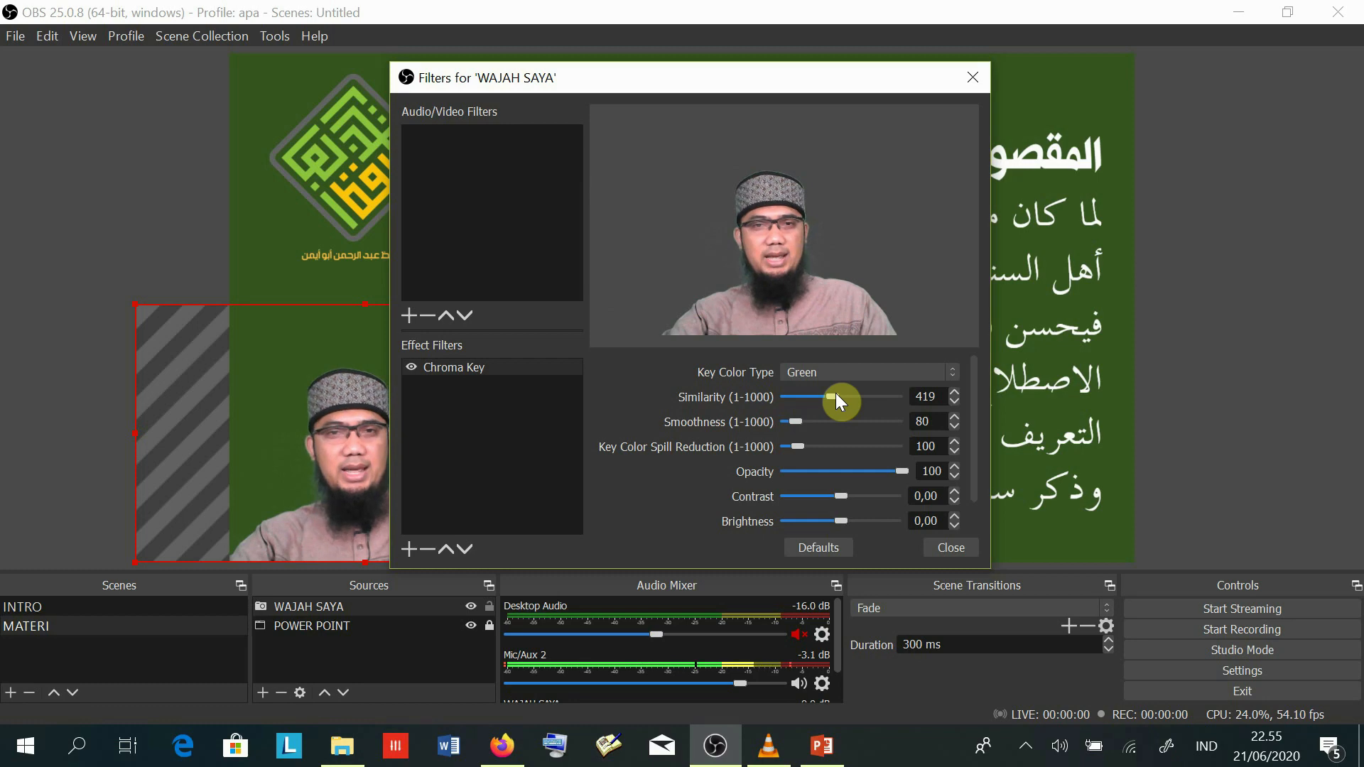
{"action": "mouse_move", "coordinate": [835, 393]}
{"action": "left_mouse_down"}
{"action": "mouse_move", "coordinate": [897, 401]}
{"action": "mouse_move", "coordinate": [835, 393]}
{"action": "left_mouse_up"}
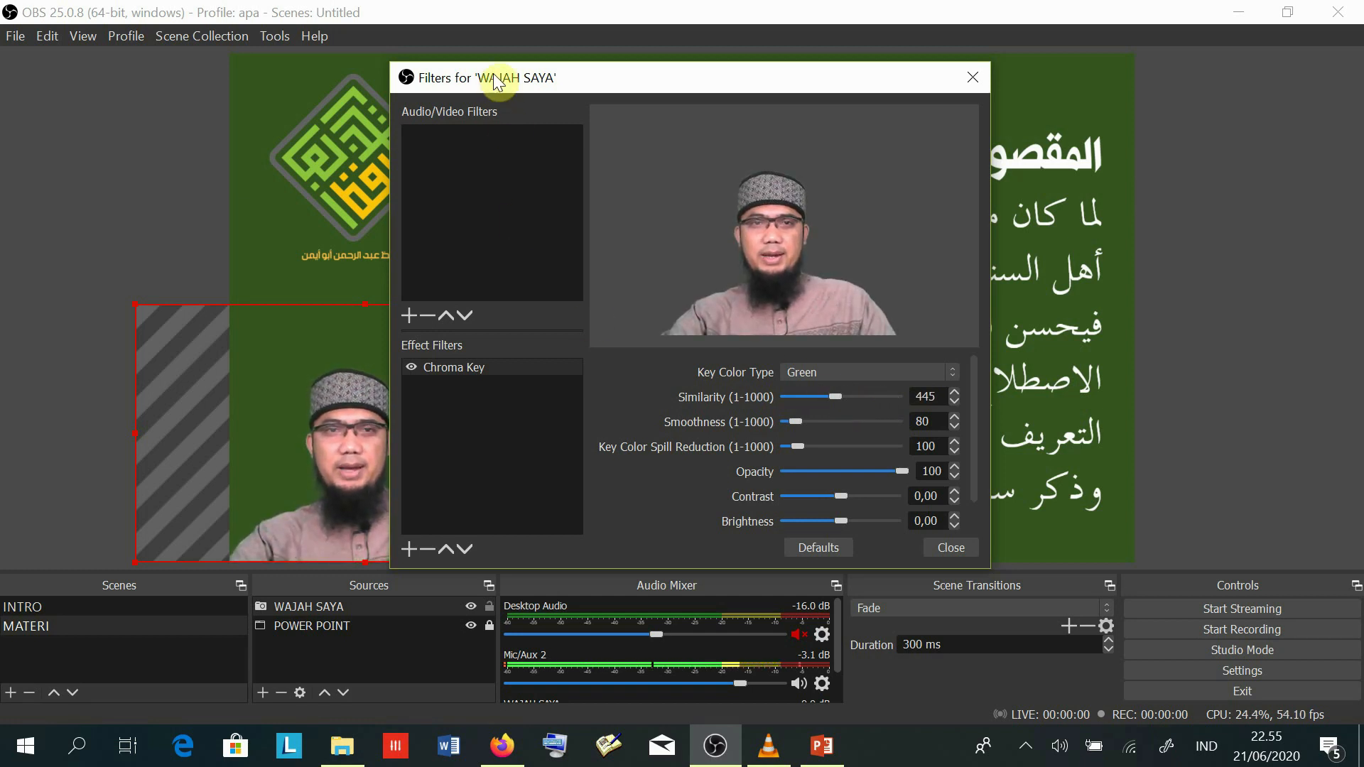
{"action": "left_click_drag", "start_coordinate": [505, 78], "coordinate": [703, 84]}
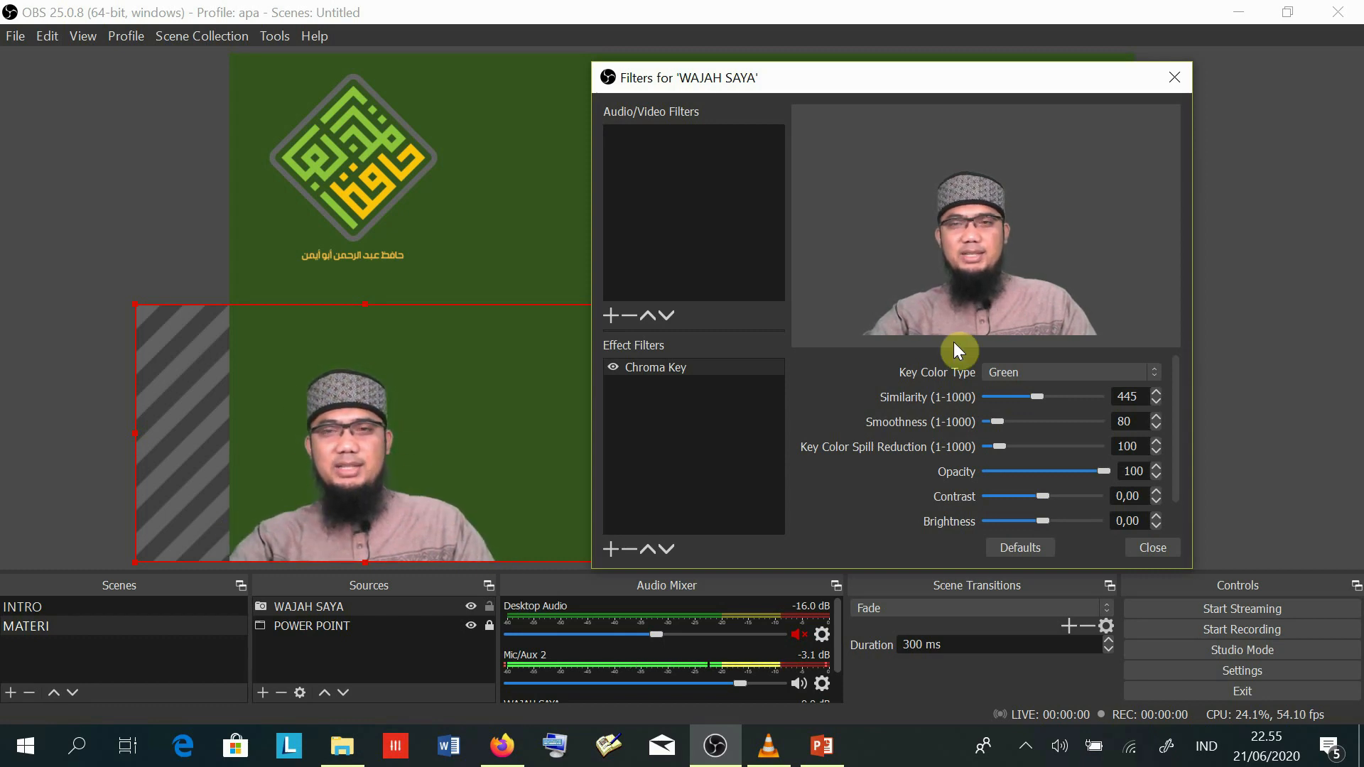
{"action": "left_click_drag", "start_coordinate": [840, 85], "coordinate": [774, 75]}
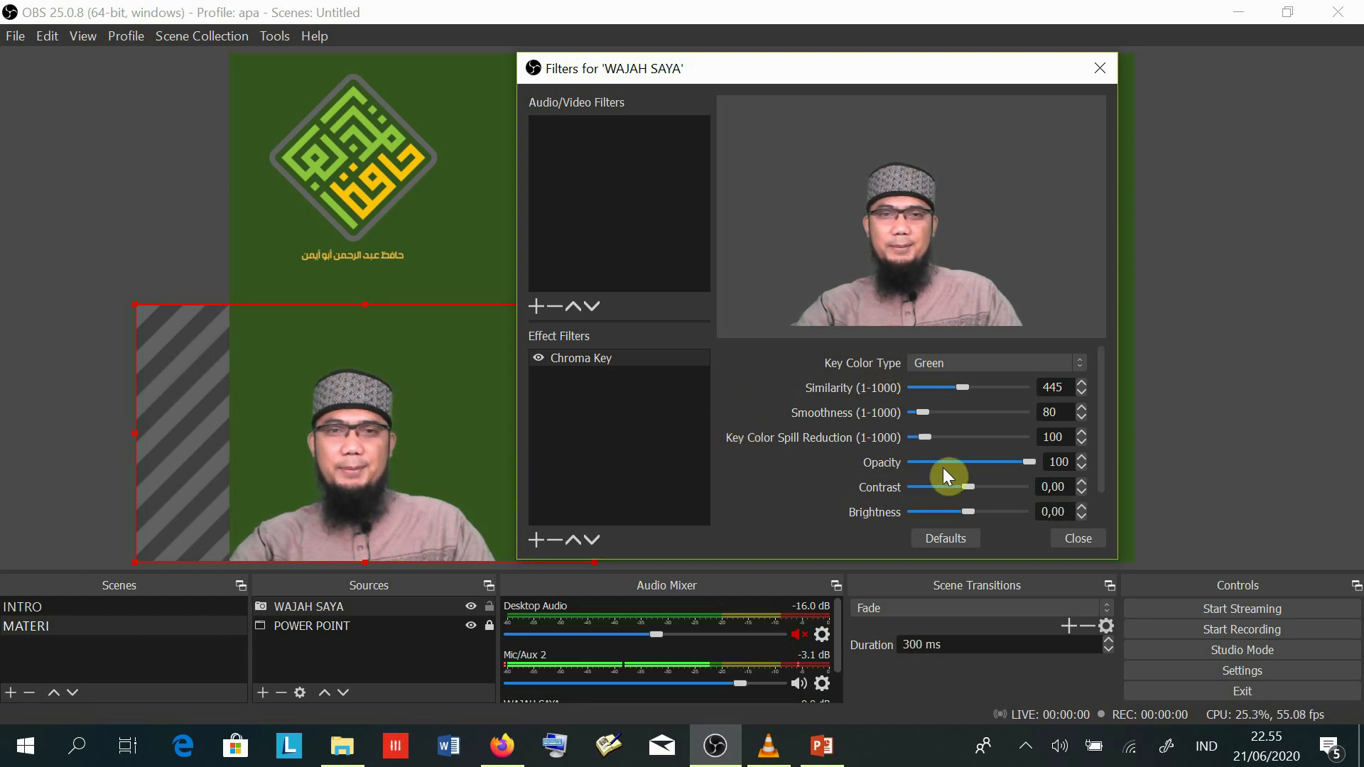
{"action": "left_click_drag", "start_coordinate": [820, 71], "coordinate": [732, 75]}
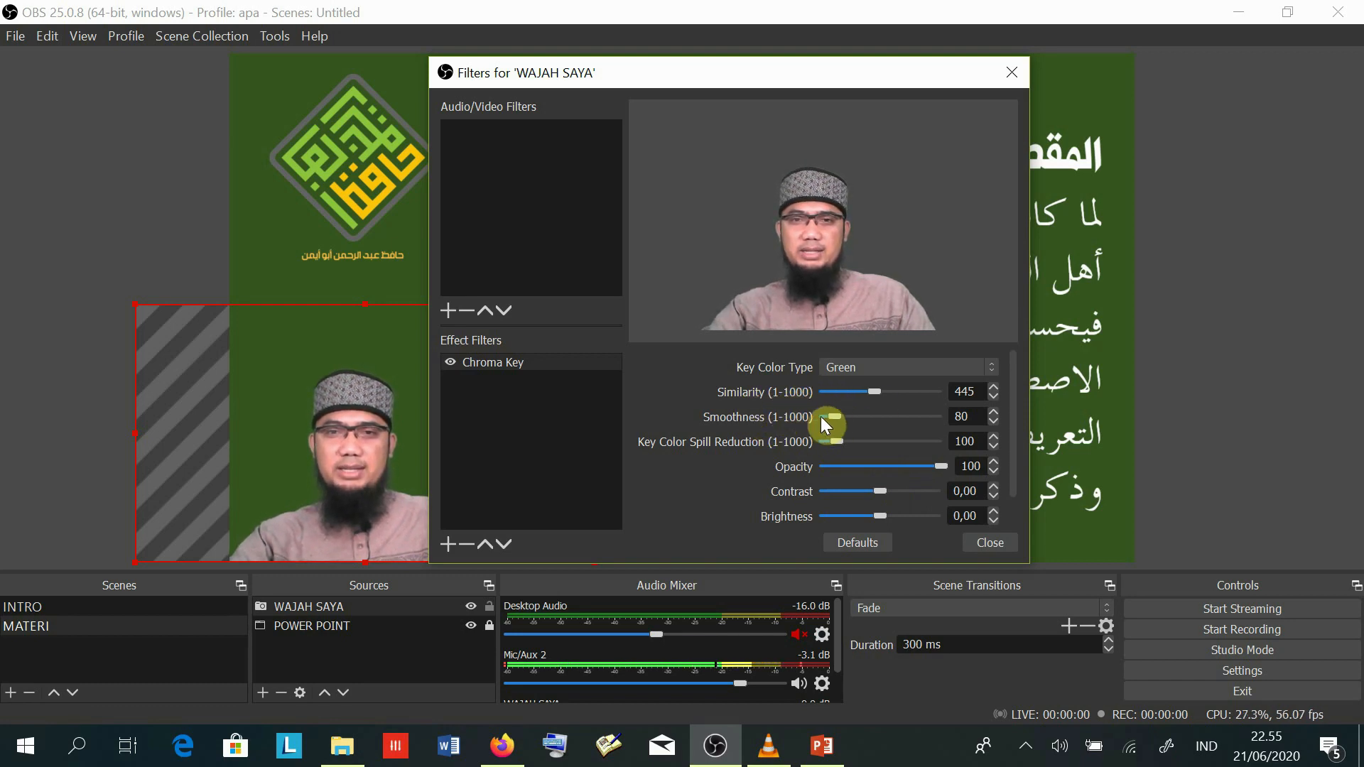
{"action": "mouse_move", "coordinate": [834, 419]}
{"action": "left_mouse_down"}
{"action": "mouse_move", "coordinate": [940, 427]}
{"action": "mouse_move", "coordinate": [819, 421]}
{"action": "left_mouse_up"}
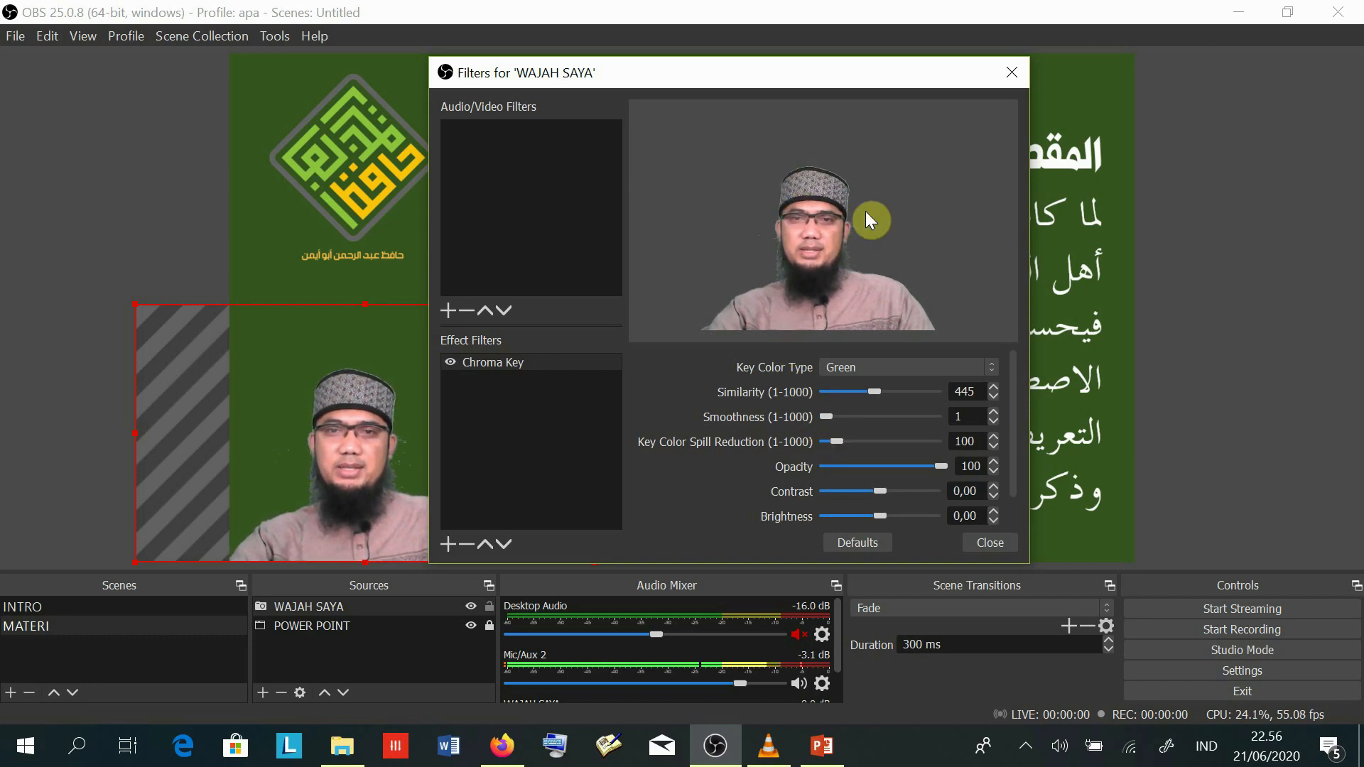
{"action": "left_click_drag", "start_coordinate": [825, 415], "coordinate": [829, 415]}
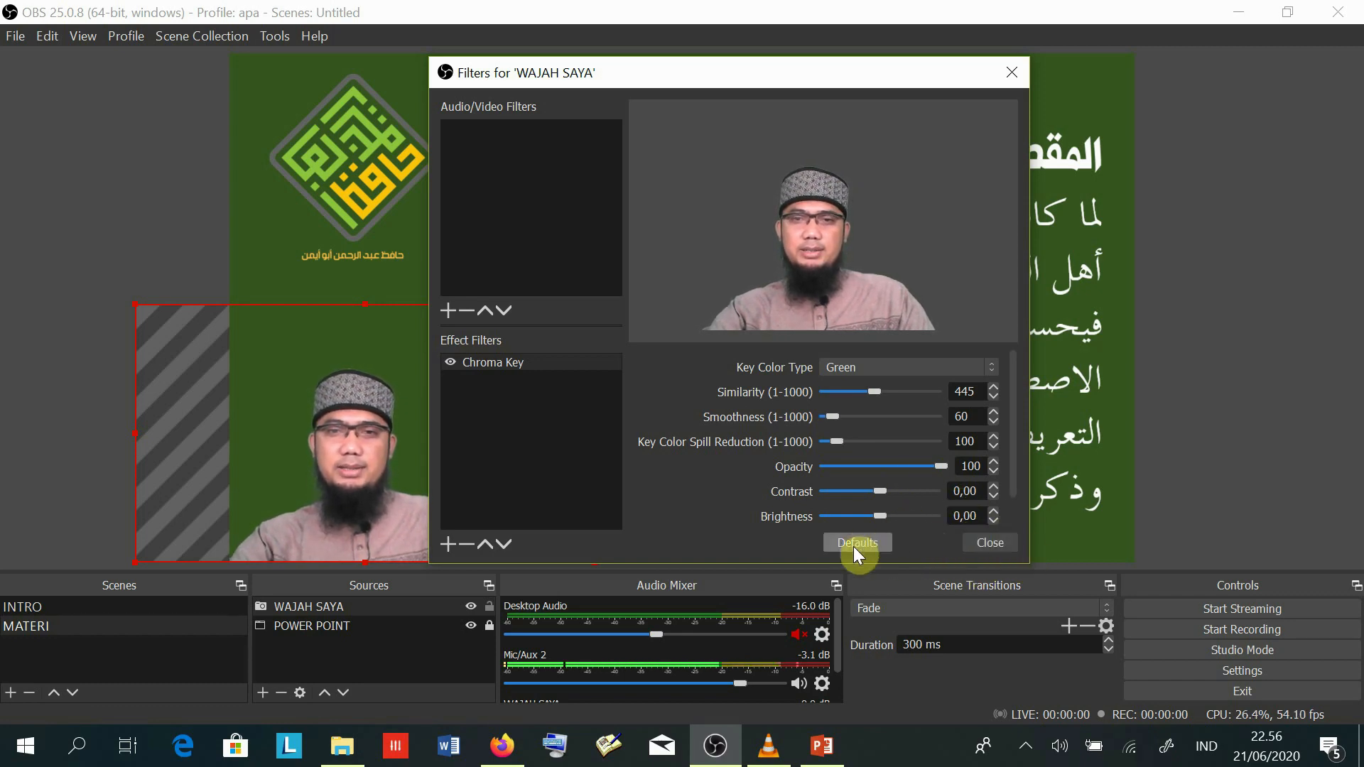
{"action": "left_click", "coordinate": [992, 542]}
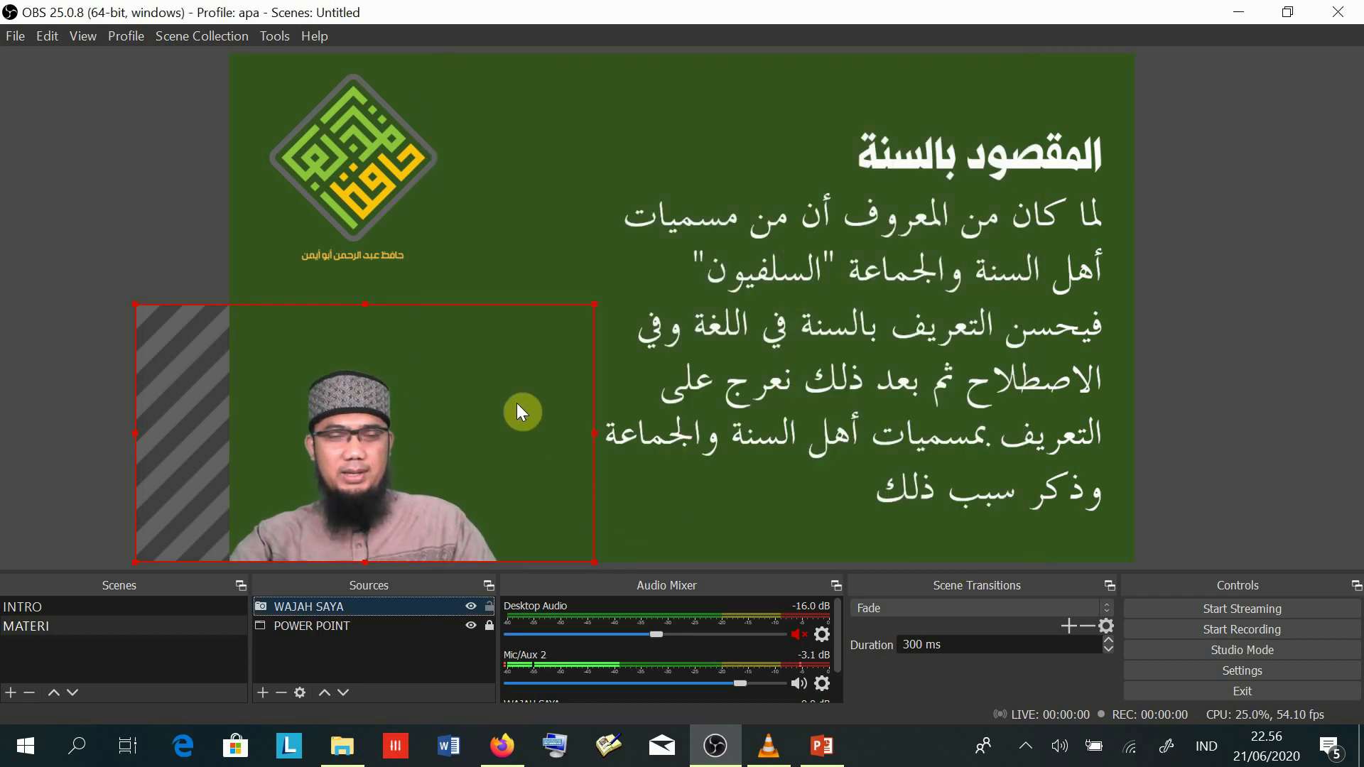
- Reposition and enlarge the WAJAH SAYA webcam overlay on the slide, then preview the layout
{"action": "mouse_move", "coordinate": [360, 466]}
{"action": "left_mouse_down"}
{"action": "mouse_move", "coordinate": [372, 437]}
{"action": "mouse_move", "coordinate": [399, 445]}
{"action": "mouse_move", "coordinate": [388, 482]}
{"action": "mouse_move", "coordinate": [607, 462]}
{"action": "mouse_move", "coordinate": [440, 389]}
{"action": "mouse_move", "coordinate": [355, 456]}
{"action": "mouse_move", "coordinate": [384, 468]}
{"action": "mouse_move", "coordinate": [350, 450]}
{"action": "left_mouse_up"}
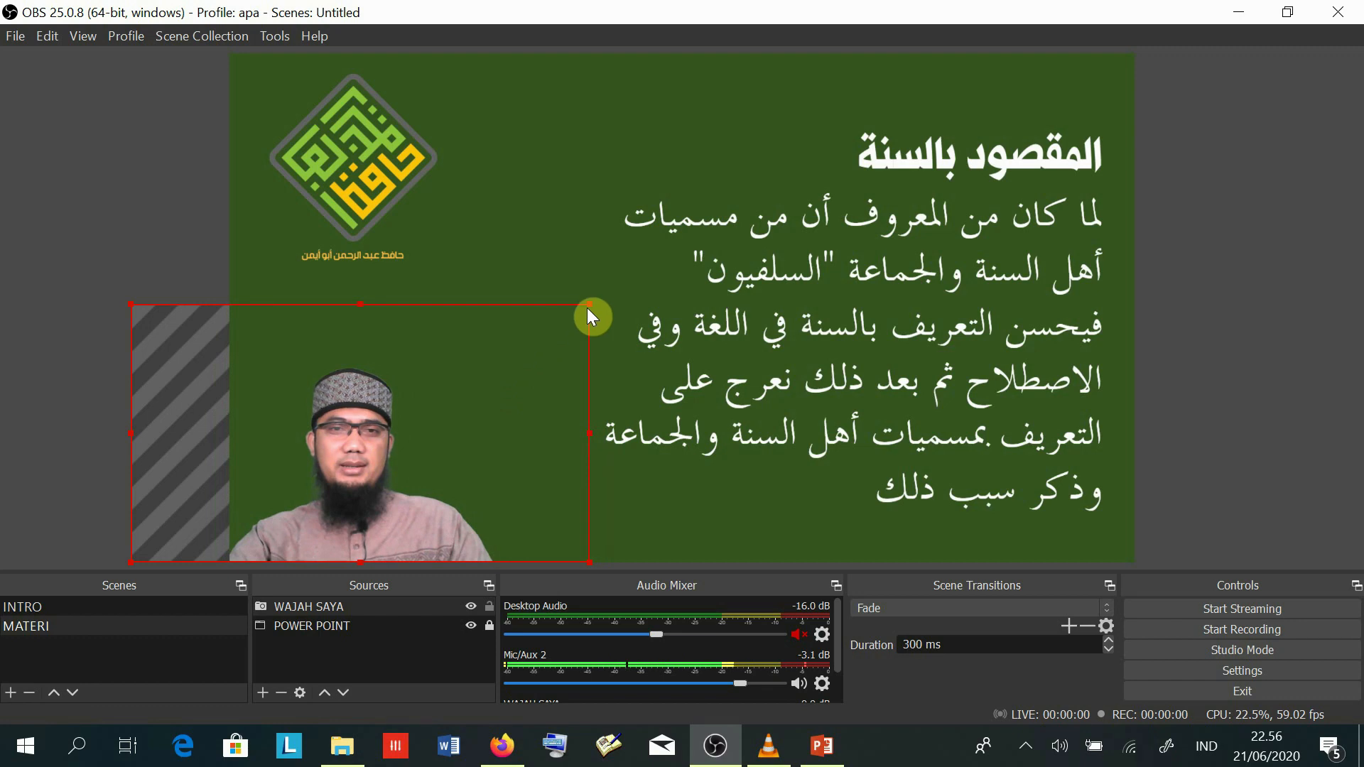
{"action": "left_click_drag", "start_coordinate": [603, 293], "coordinate": [678, 245]}
{"action": "left_click_drag", "start_coordinate": [136, 241], "coordinate": [161, 222]}
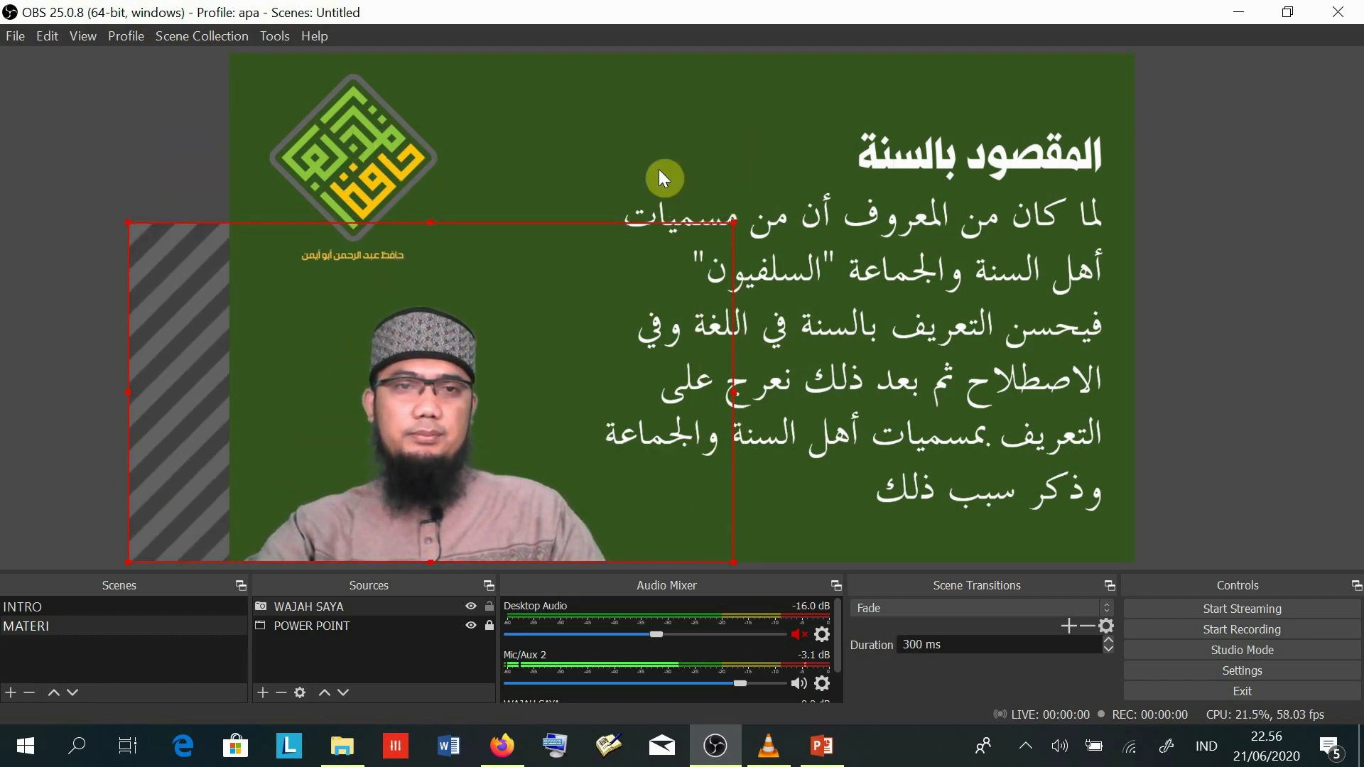
{"action": "left_click_drag", "start_coordinate": [433, 410], "coordinate": [360, 411]}
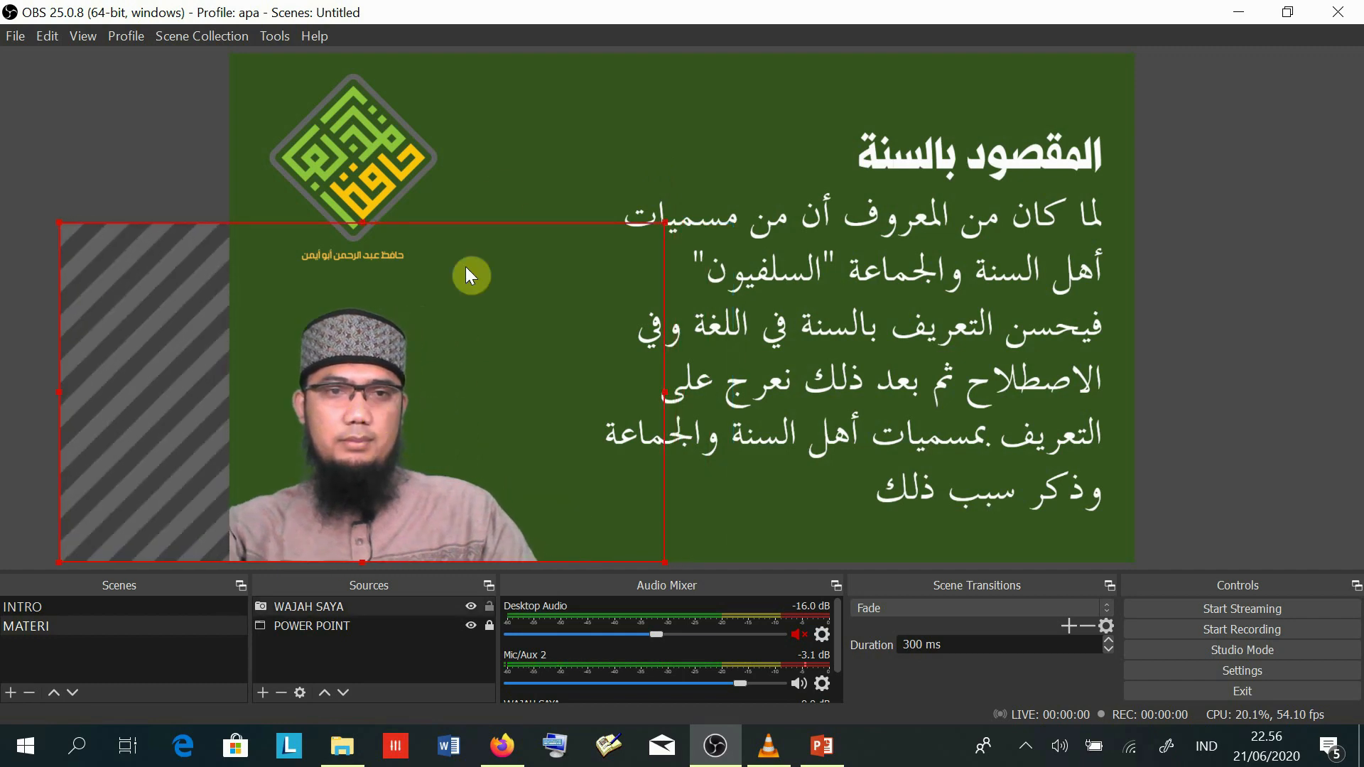
{"action": "left_click", "coordinate": [470, 276]}
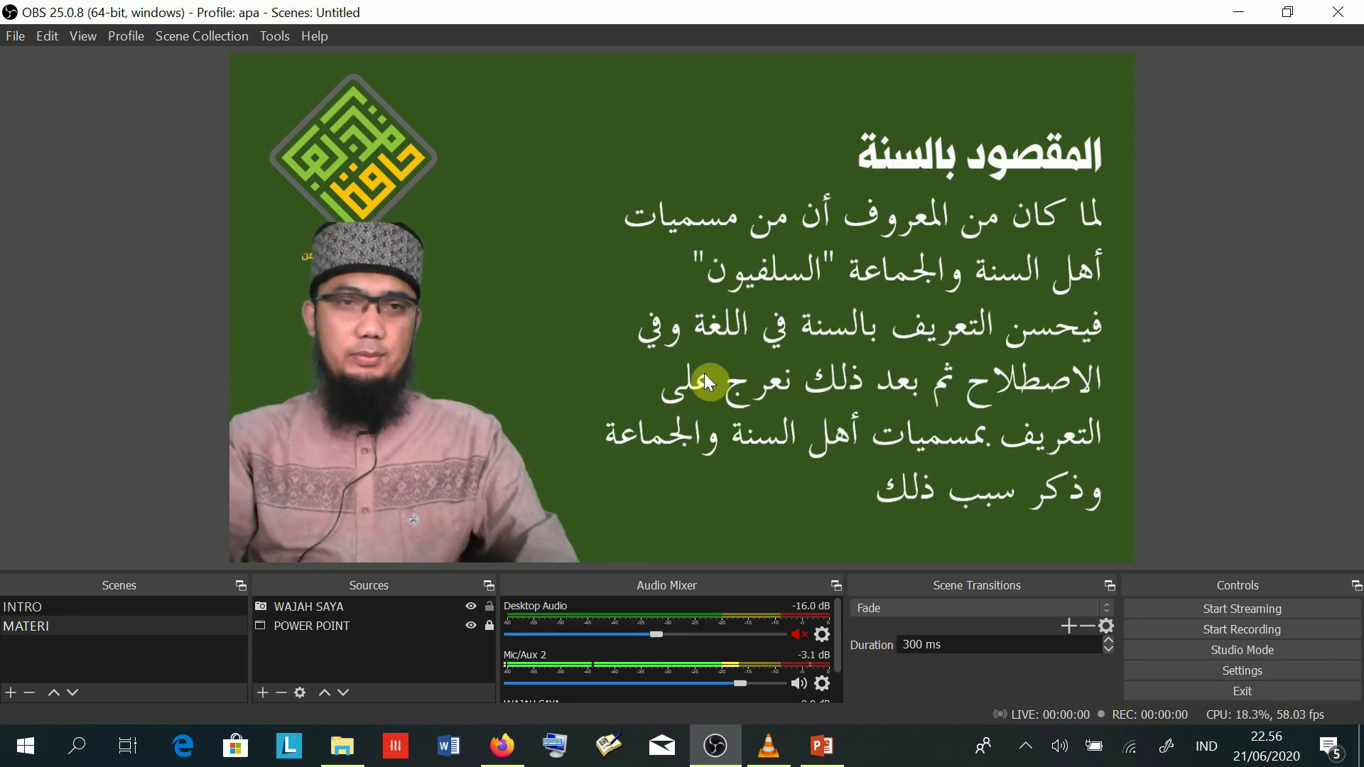
- Shrink the webcam overlay from its corner and shift it right toward the slide text
{"action": "left_click", "coordinate": [365, 377]}
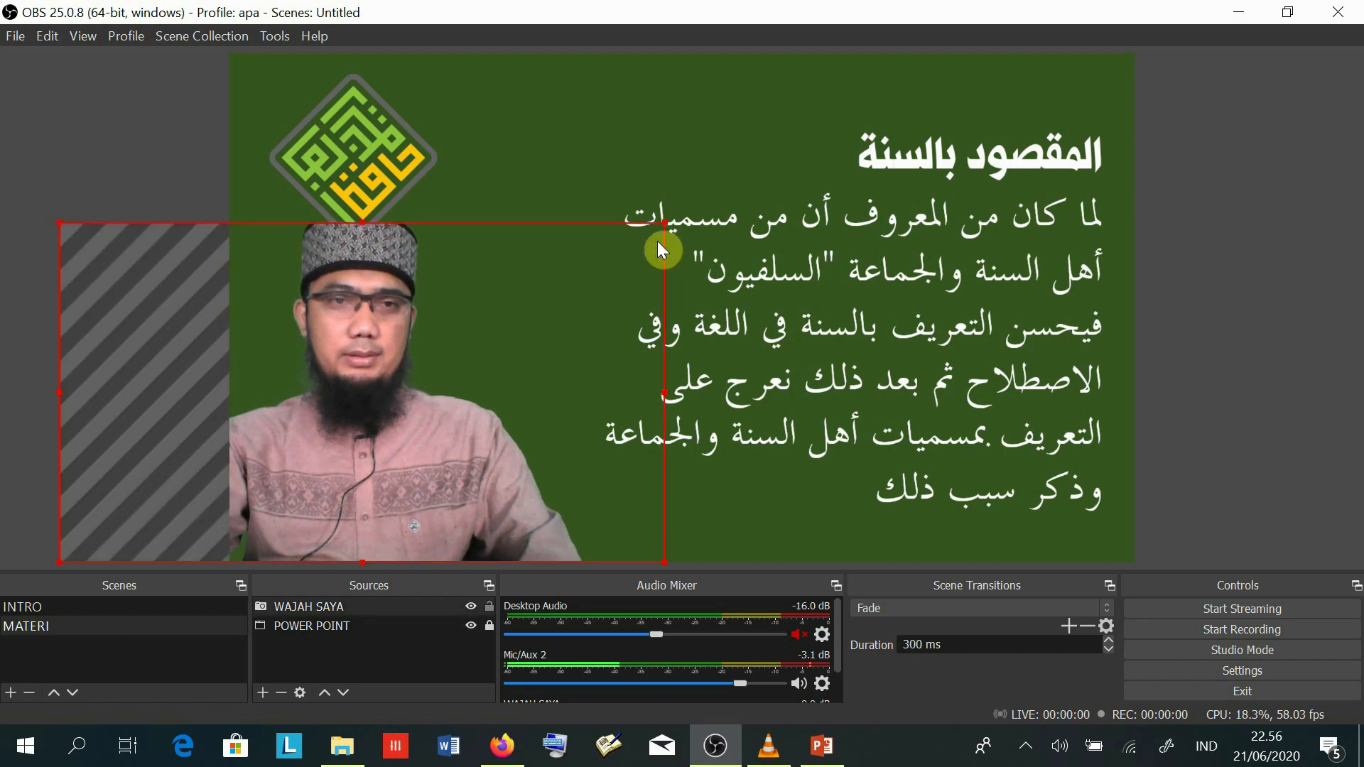
{"action": "left_click_drag", "start_coordinate": [662, 217], "coordinate": [608, 253]}
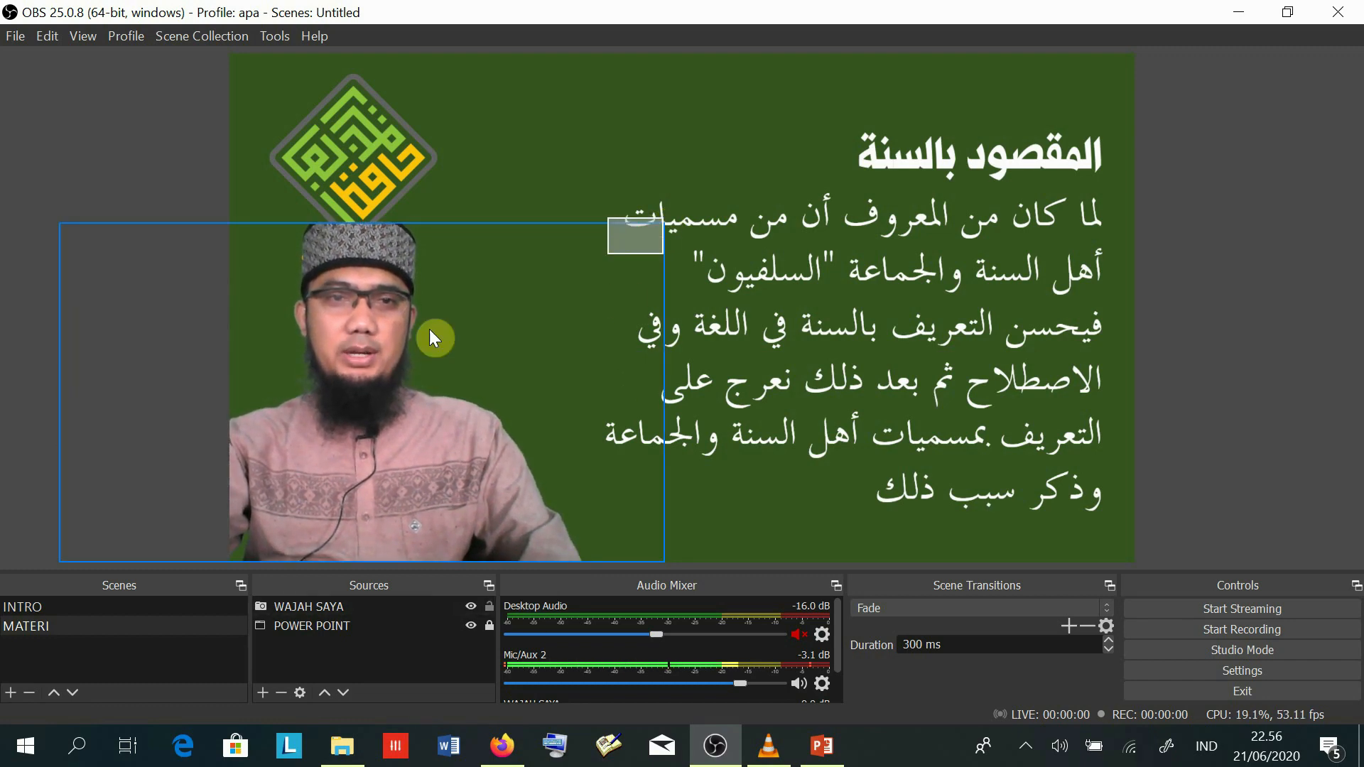
{"action": "left_click_drag", "start_coordinate": [429, 330], "coordinate": [439, 330]}
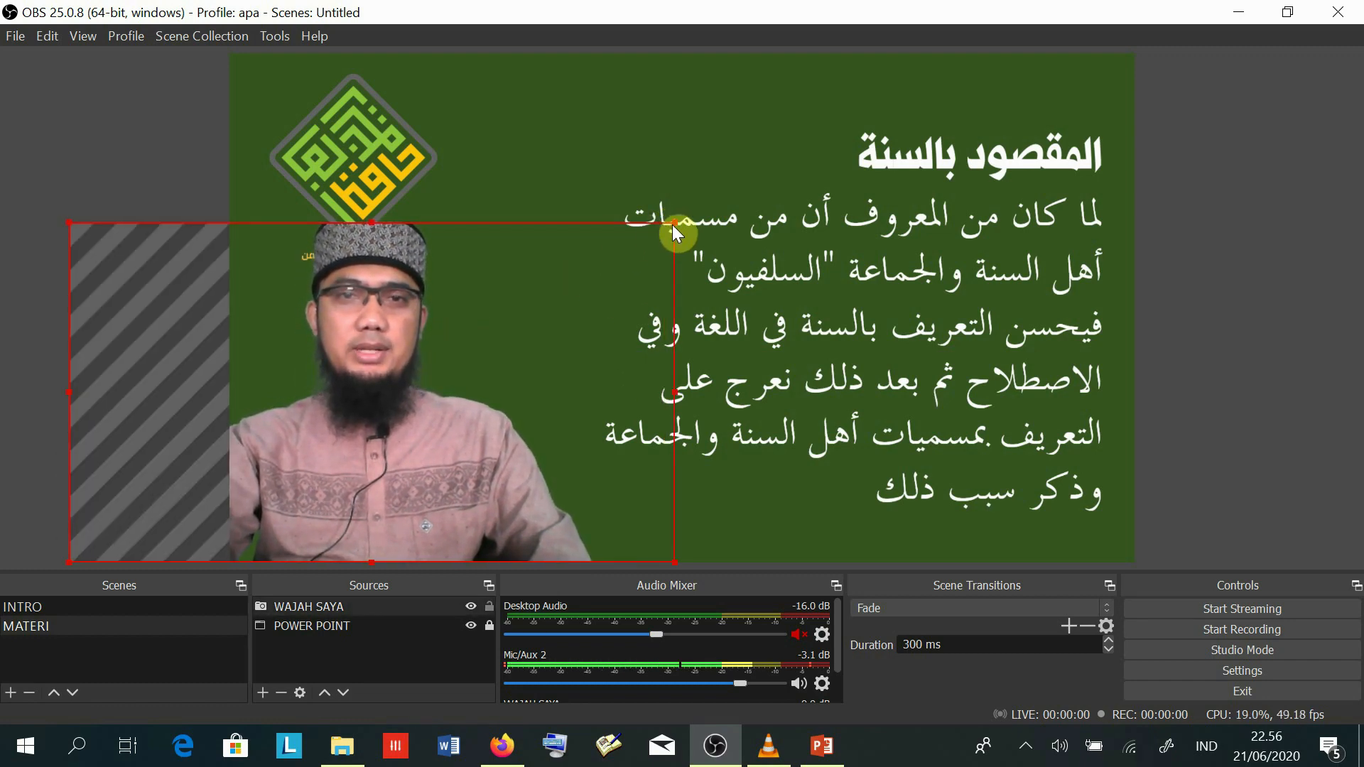
{"action": "left_click_drag", "start_coordinate": [674, 223], "coordinate": [576, 277]}
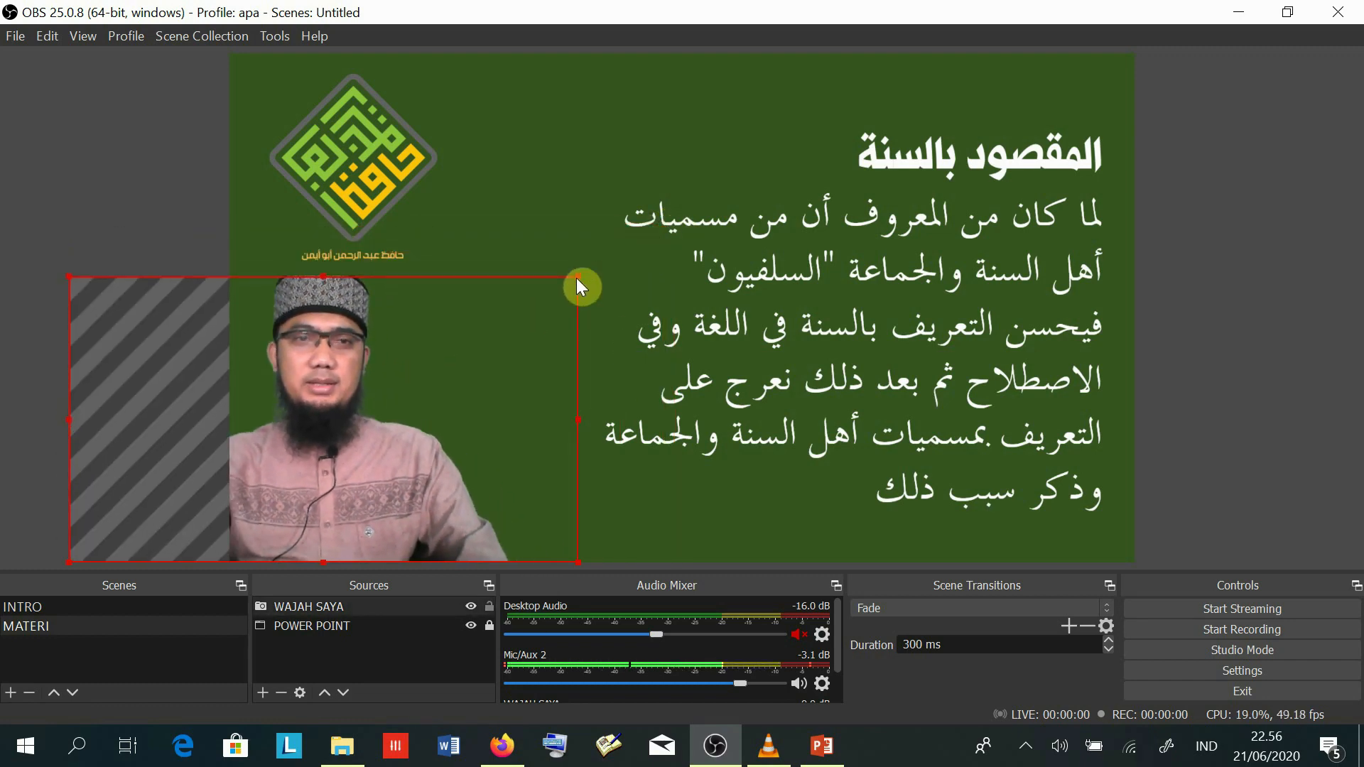
{"action": "left_click", "coordinate": [325, 270]}
{"action": "left_click", "coordinate": [306, 329]}
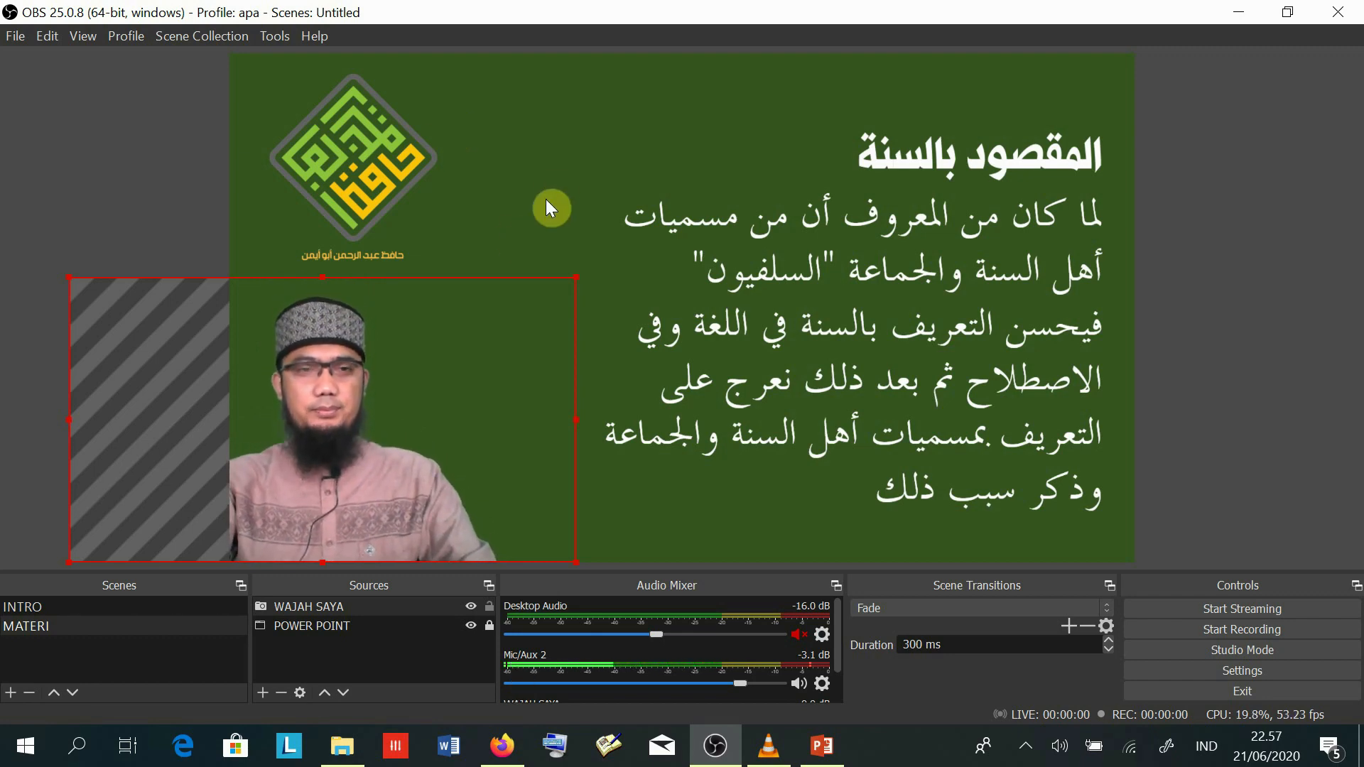
{"action": "left_click_drag", "start_coordinate": [360, 423], "coordinate": [405, 429]}
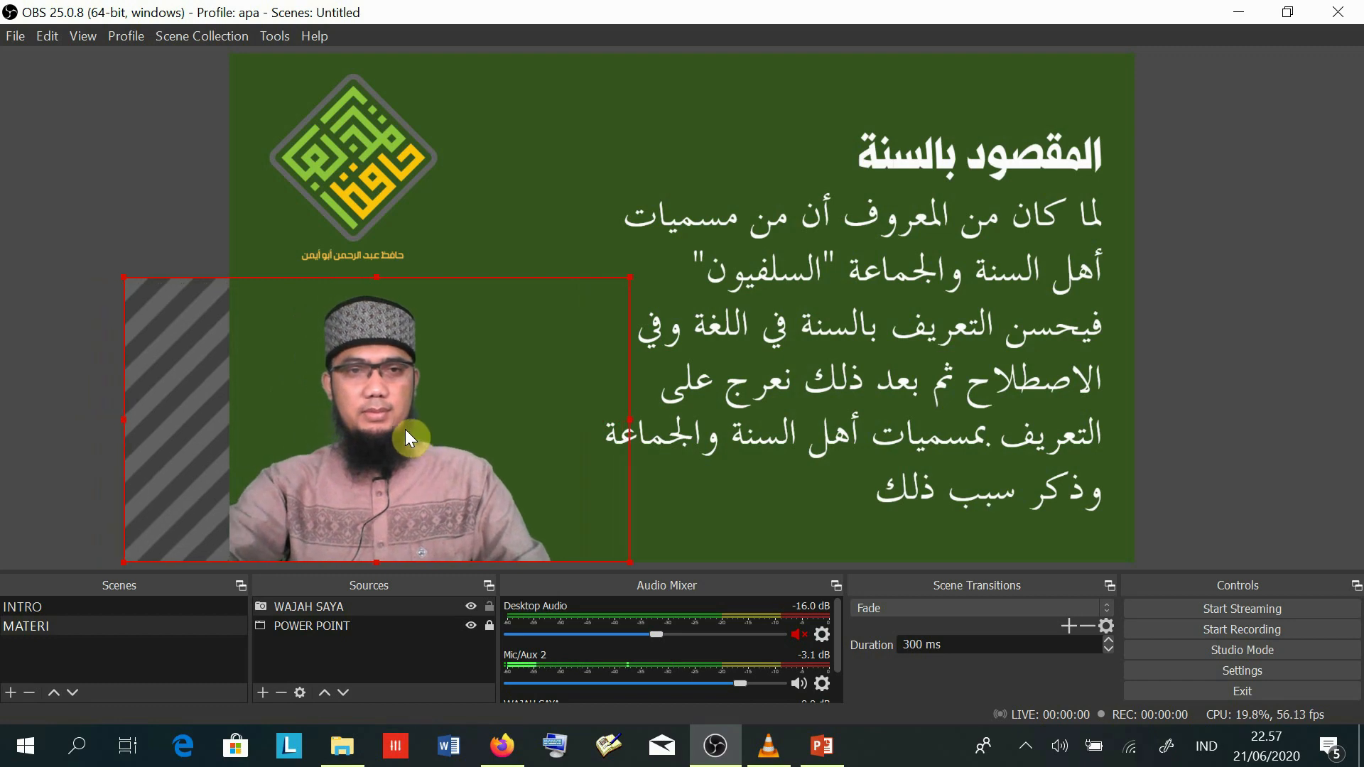
{"action": "left_click", "coordinate": [683, 264]}
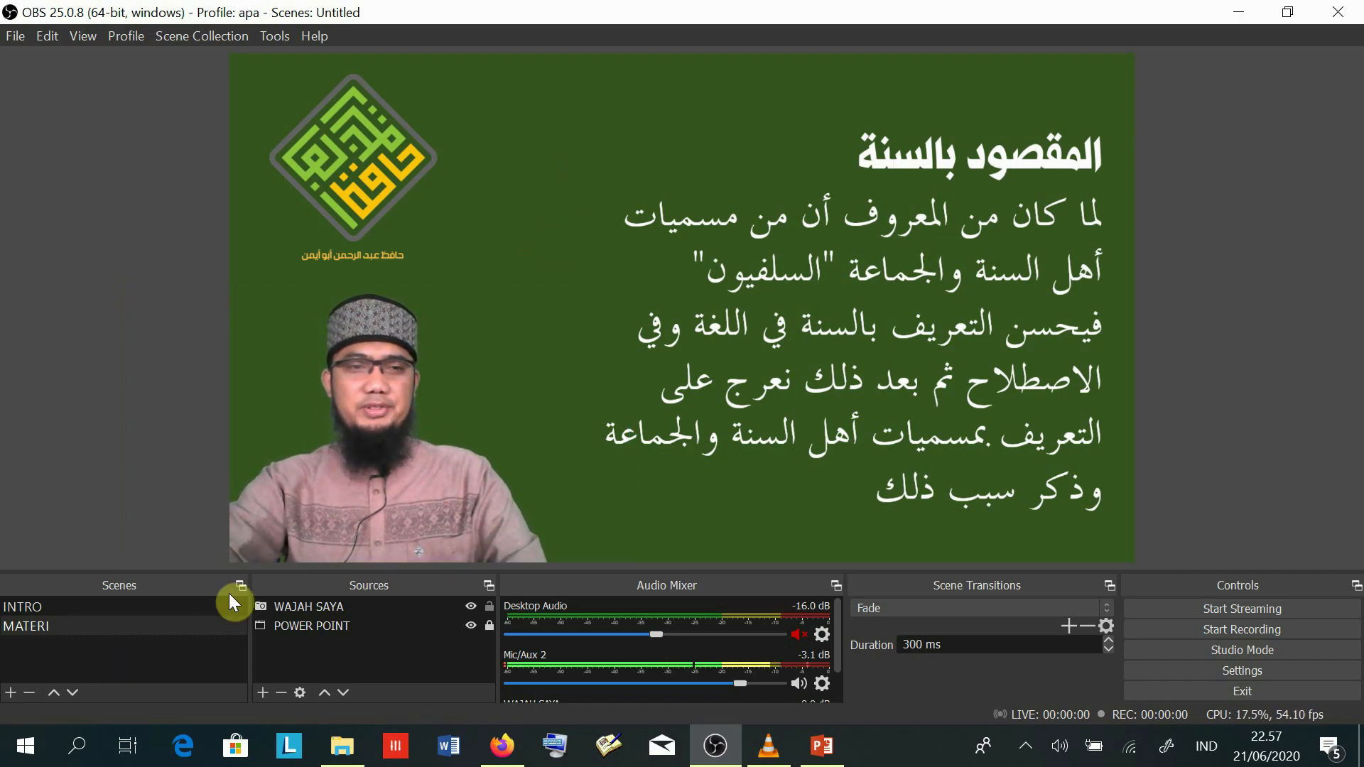
- Drag WAJAH SAYA below POWER POINT in the MATERI Sources list, hiding the speaker
{"action": "left_click", "coordinate": [314, 606]}
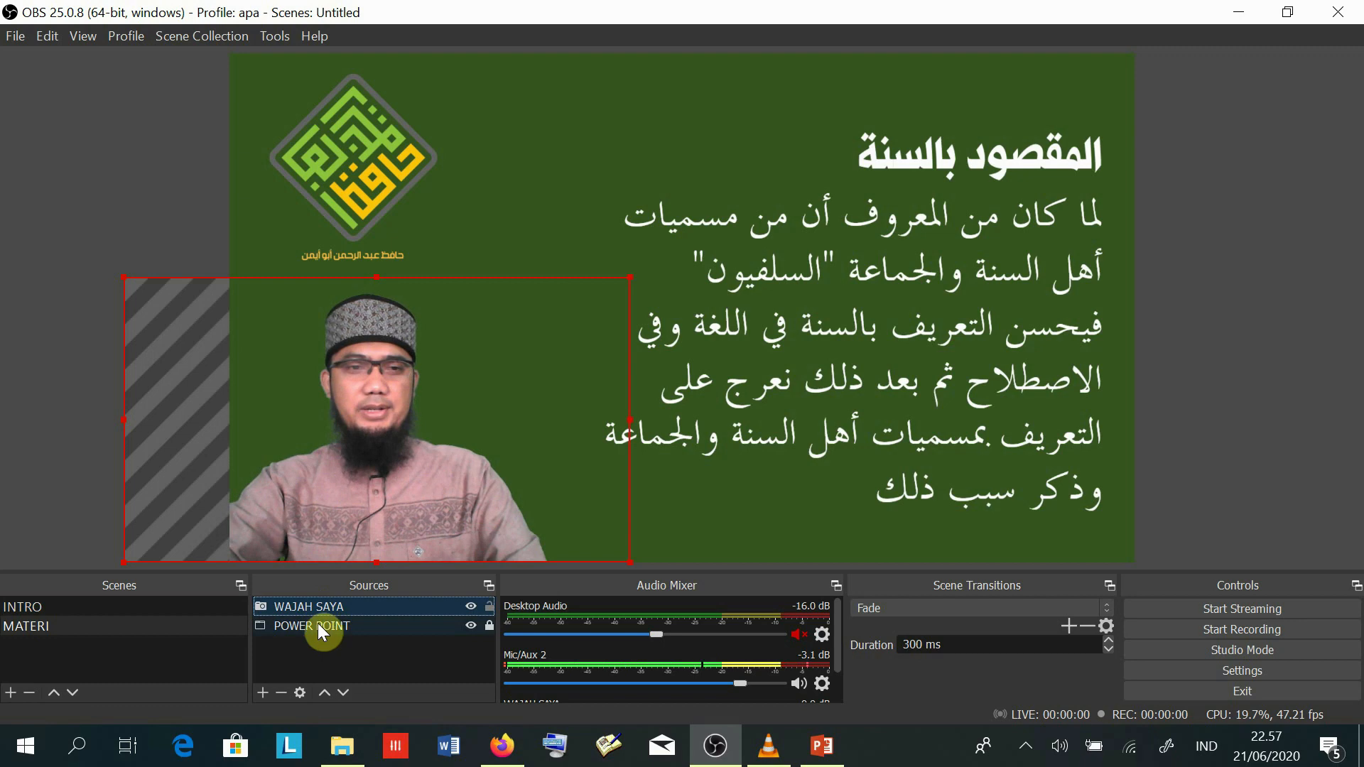
{"action": "left_click", "coordinate": [317, 626]}
{"action": "left_click", "coordinate": [314, 605]}
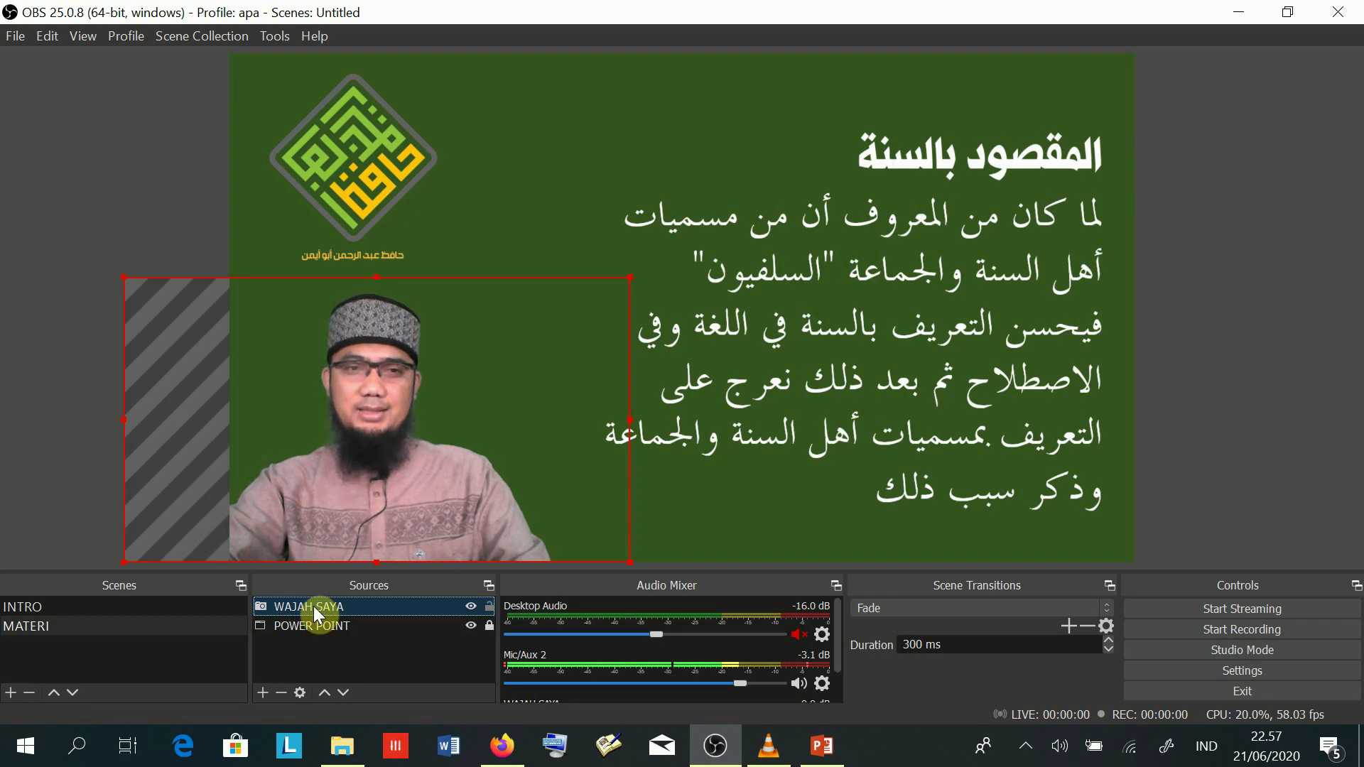
{"action": "left_click", "coordinate": [321, 627]}
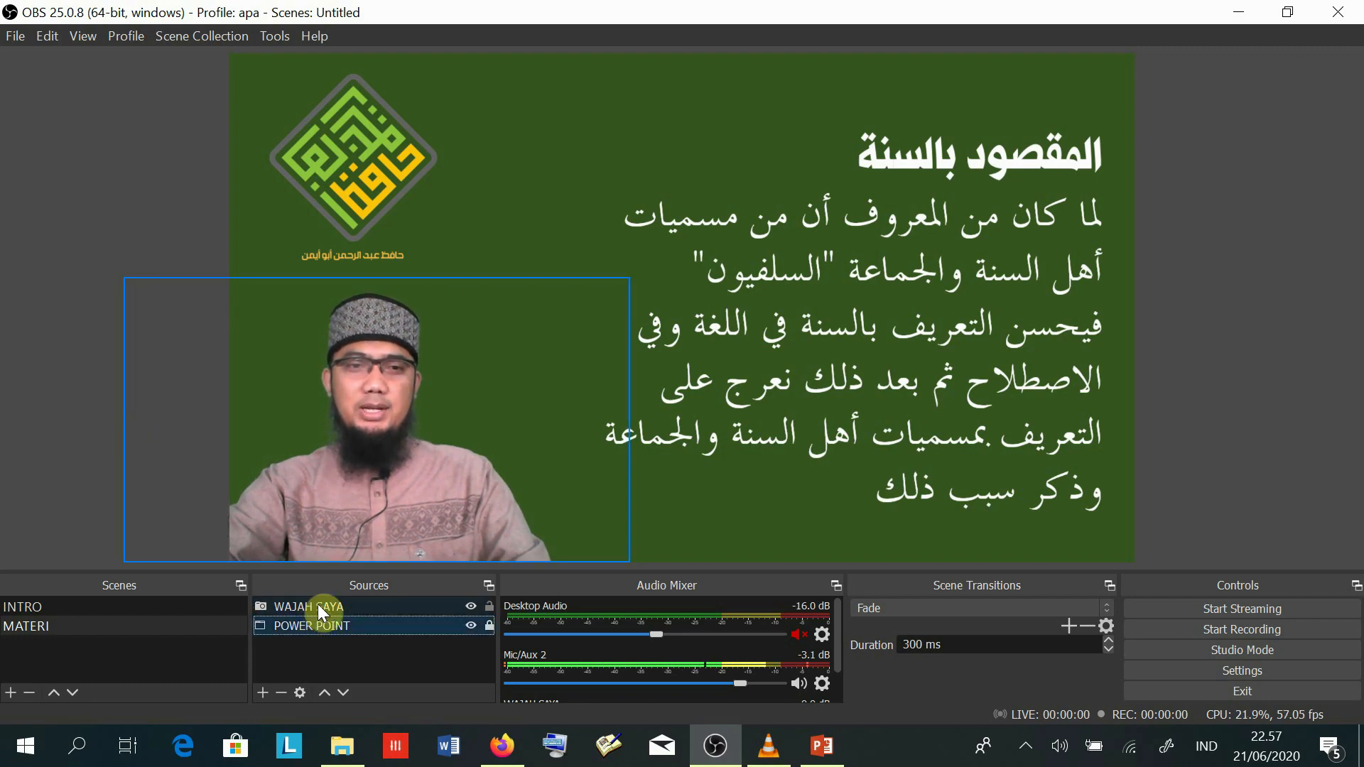
{"action": "left_click", "coordinate": [320, 604]}
{"action": "left_click_drag", "start_coordinate": [320, 605], "coordinate": [311, 650]}
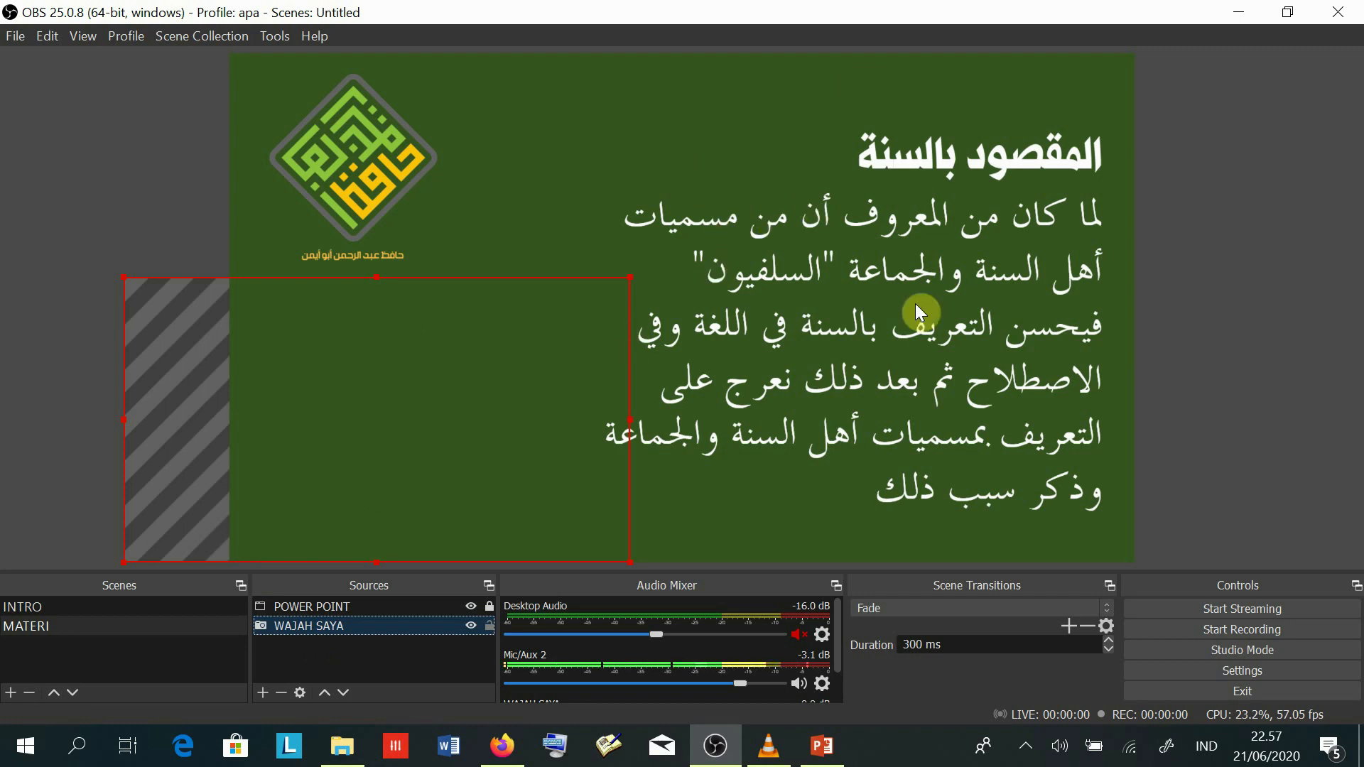
{"action": "left_click", "coordinate": [329, 668]}
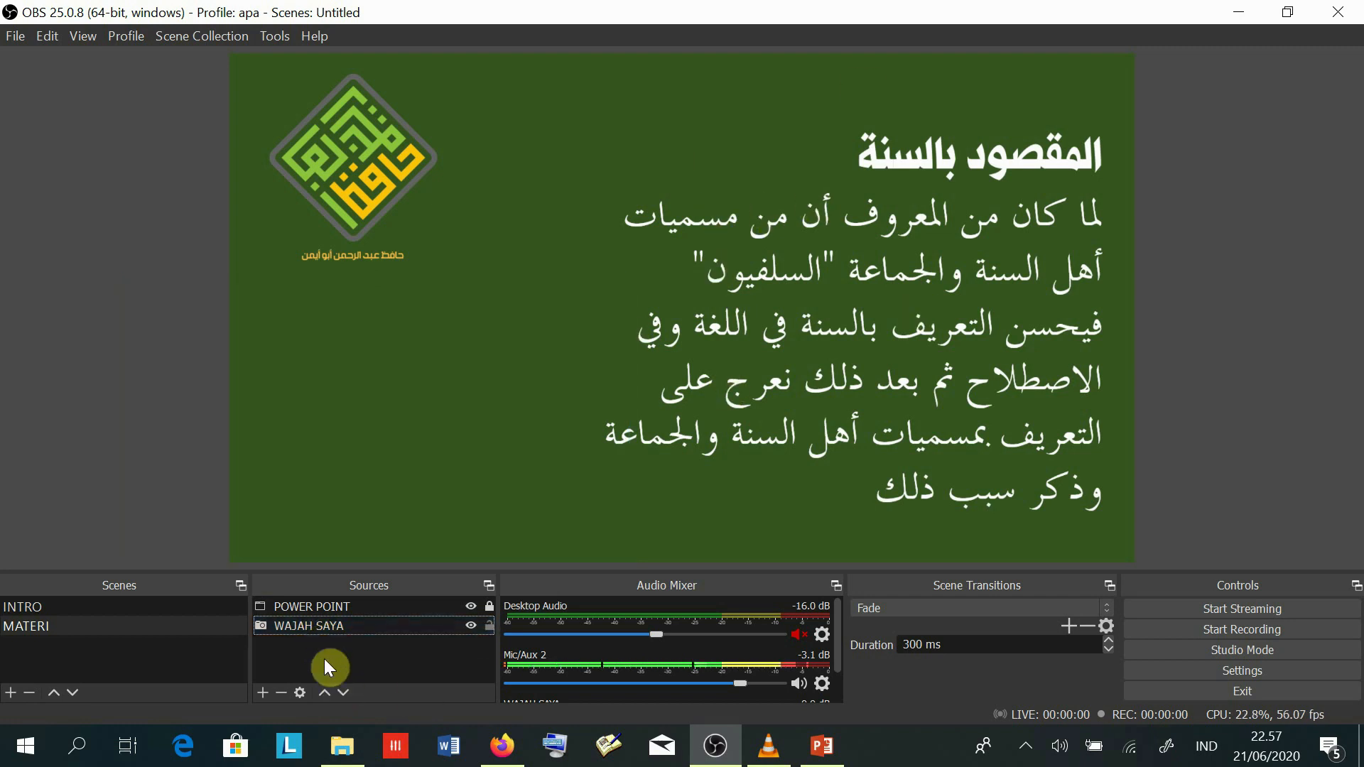
- Drag WAJAH SAYA back above POWER POINT in the Sources list
{"action": "left_click", "coordinate": [321, 625]}
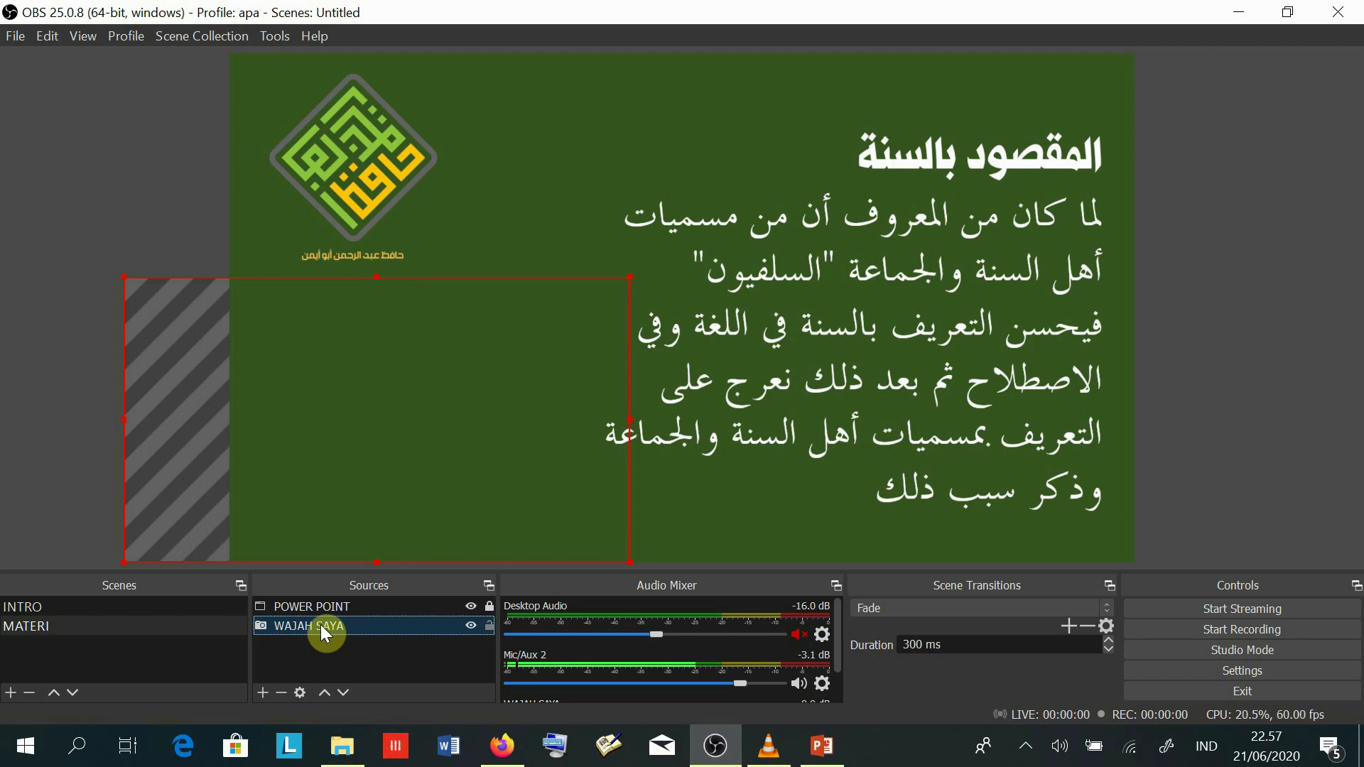
{"action": "left_click_drag", "start_coordinate": [321, 623], "coordinate": [321, 600]}
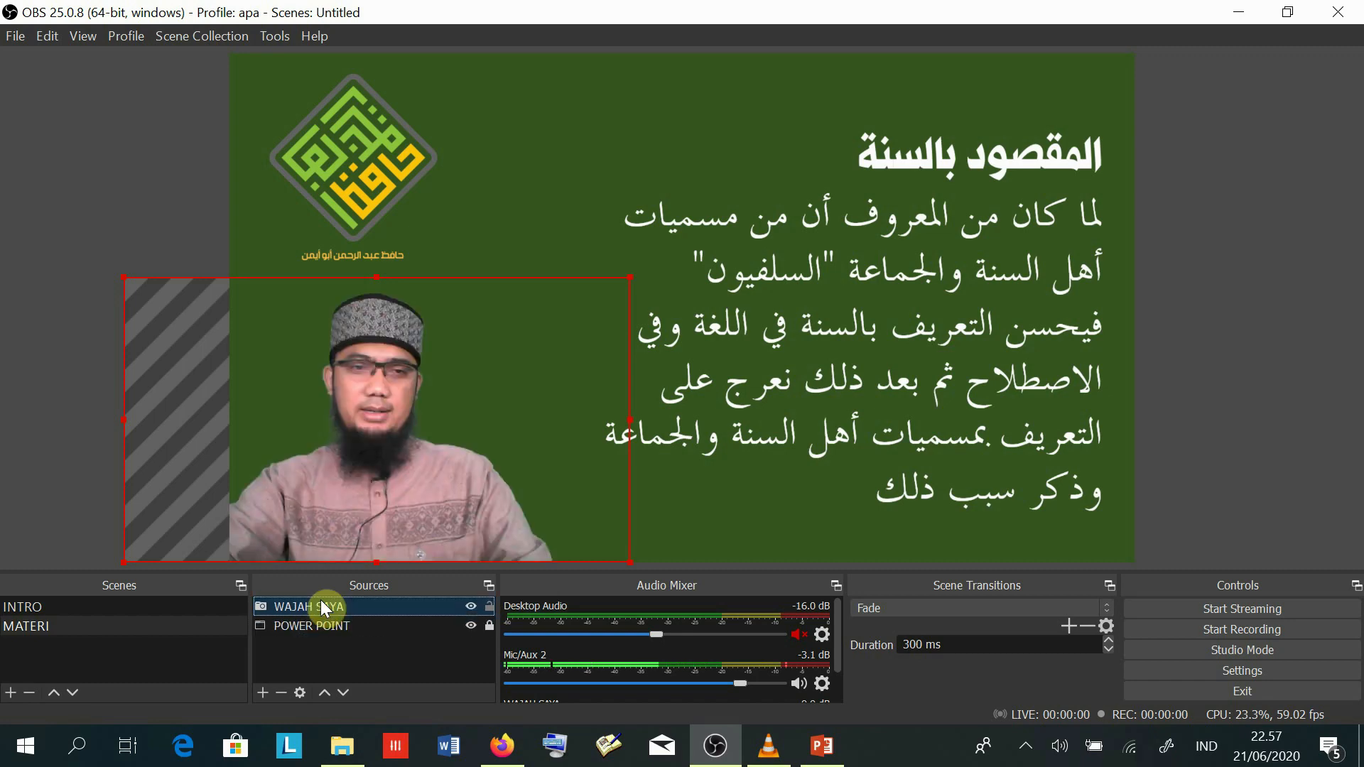
{"action": "left_click", "coordinate": [355, 651]}
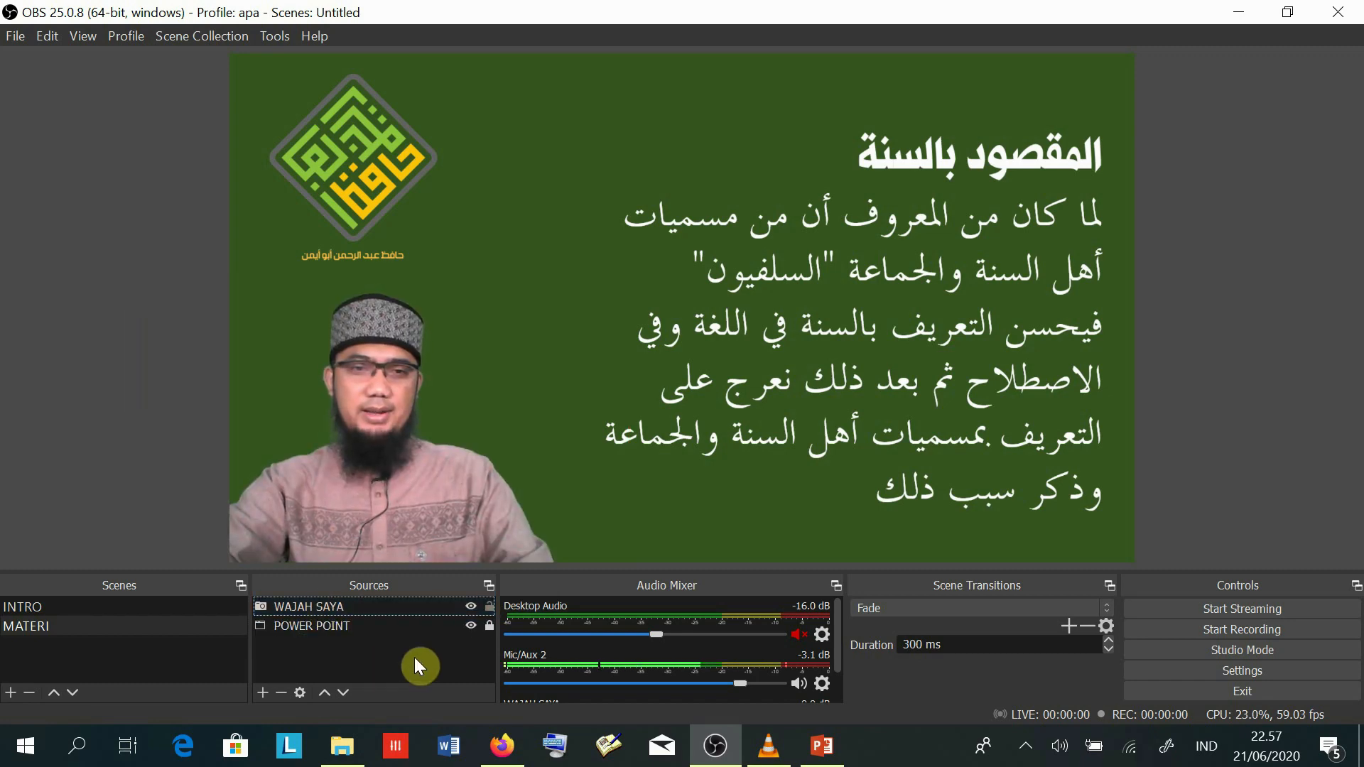
- Toggle the WAJAH SAYA and POWER POINT visibility icons to test them, leaving both visible
{"action": "left_click", "coordinate": [471, 607]}
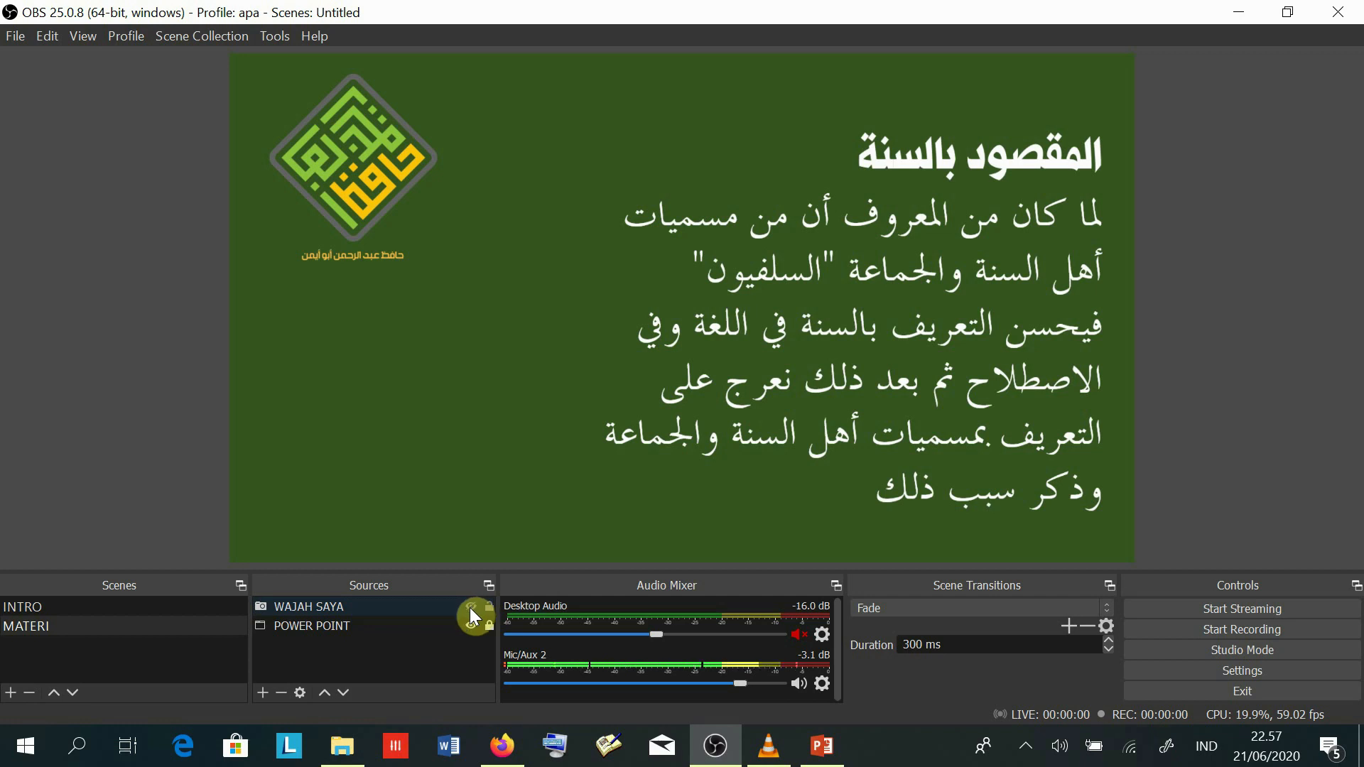
{"action": "left_click", "coordinate": [470, 608]}
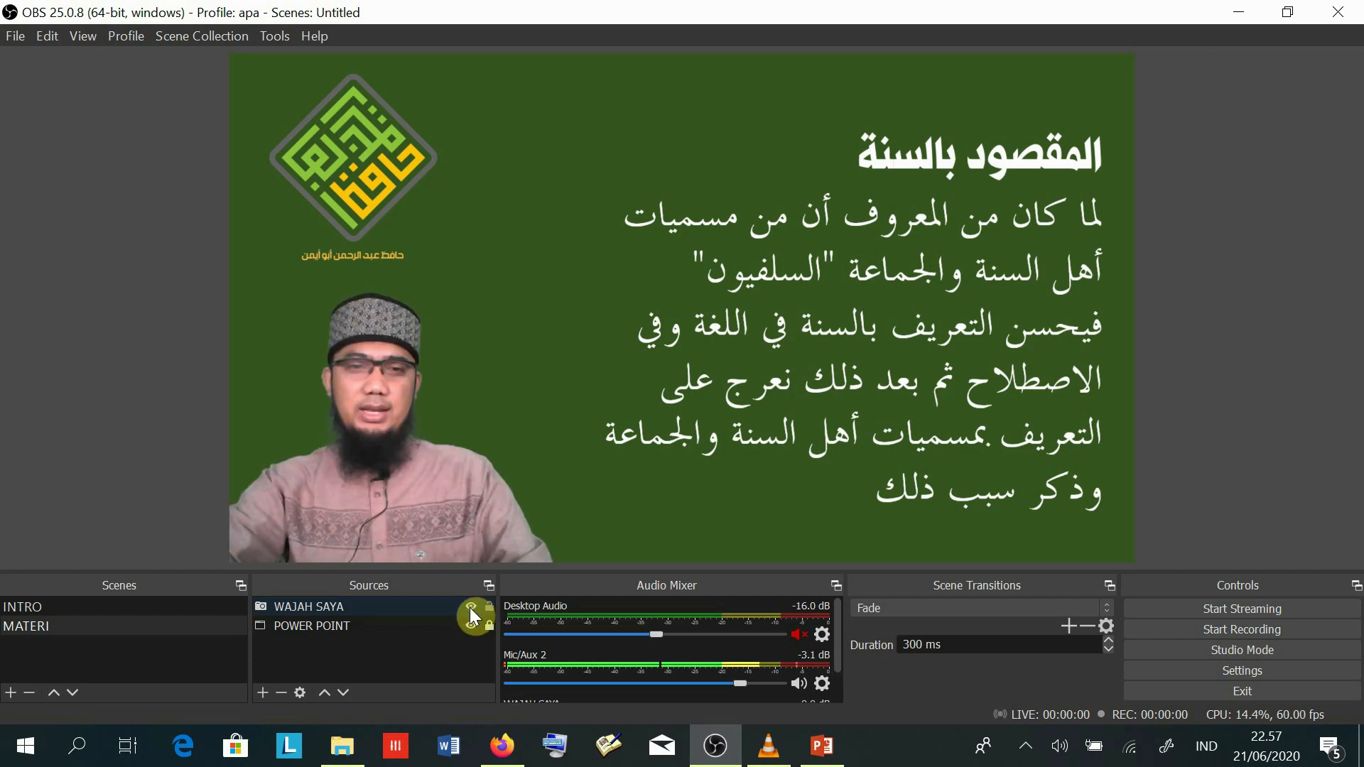
{"action": "left_click", "coordinate": [470, 625]}
{"action": "left_click", "coordinate": [470, 625]}
{"action": "left_click", "coordinate": [469, 624]}
{"action": "left_click", "coordinate": [469, 624]}
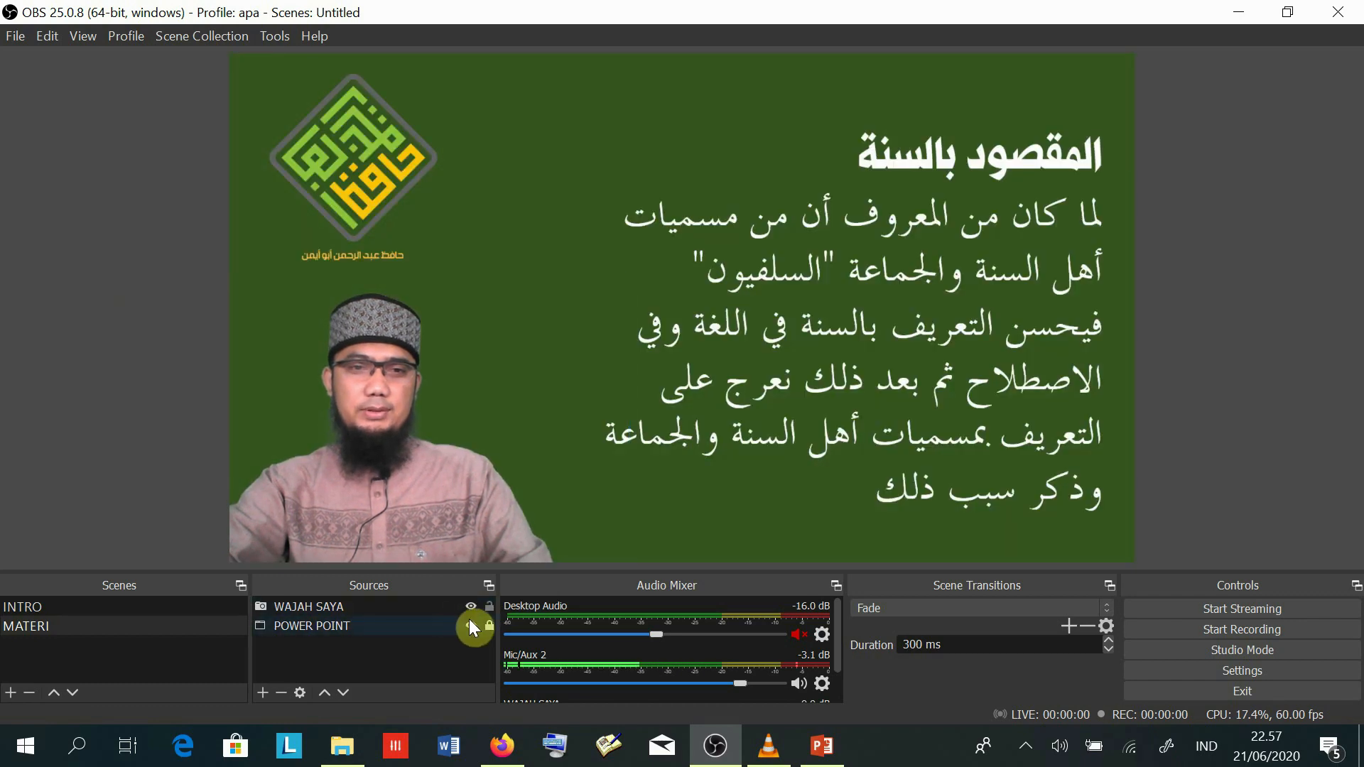
{"action": "left_click", "coordinate": [469, 623]}
{"action": "left_click", "coordinate": [305, 193]}
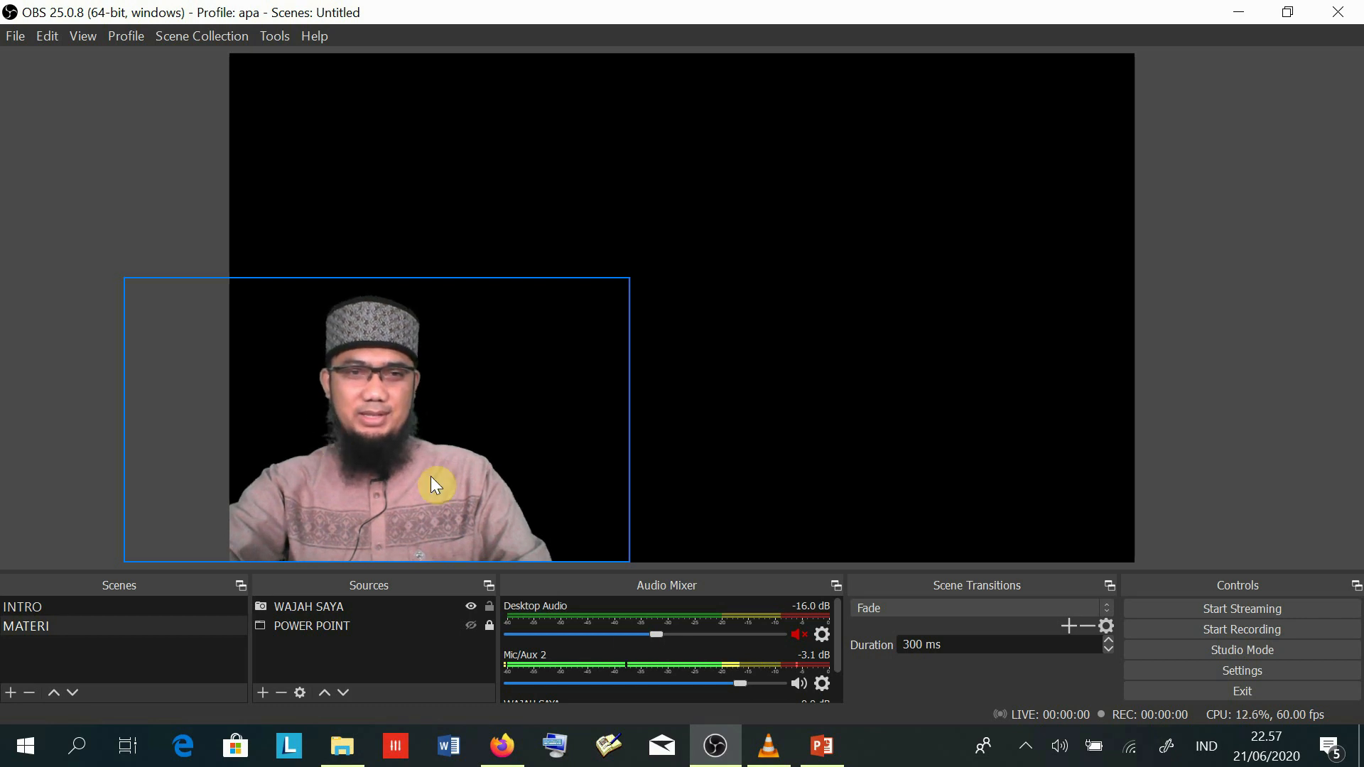
{"action": "left_click", "coordinate": [471, 625]}
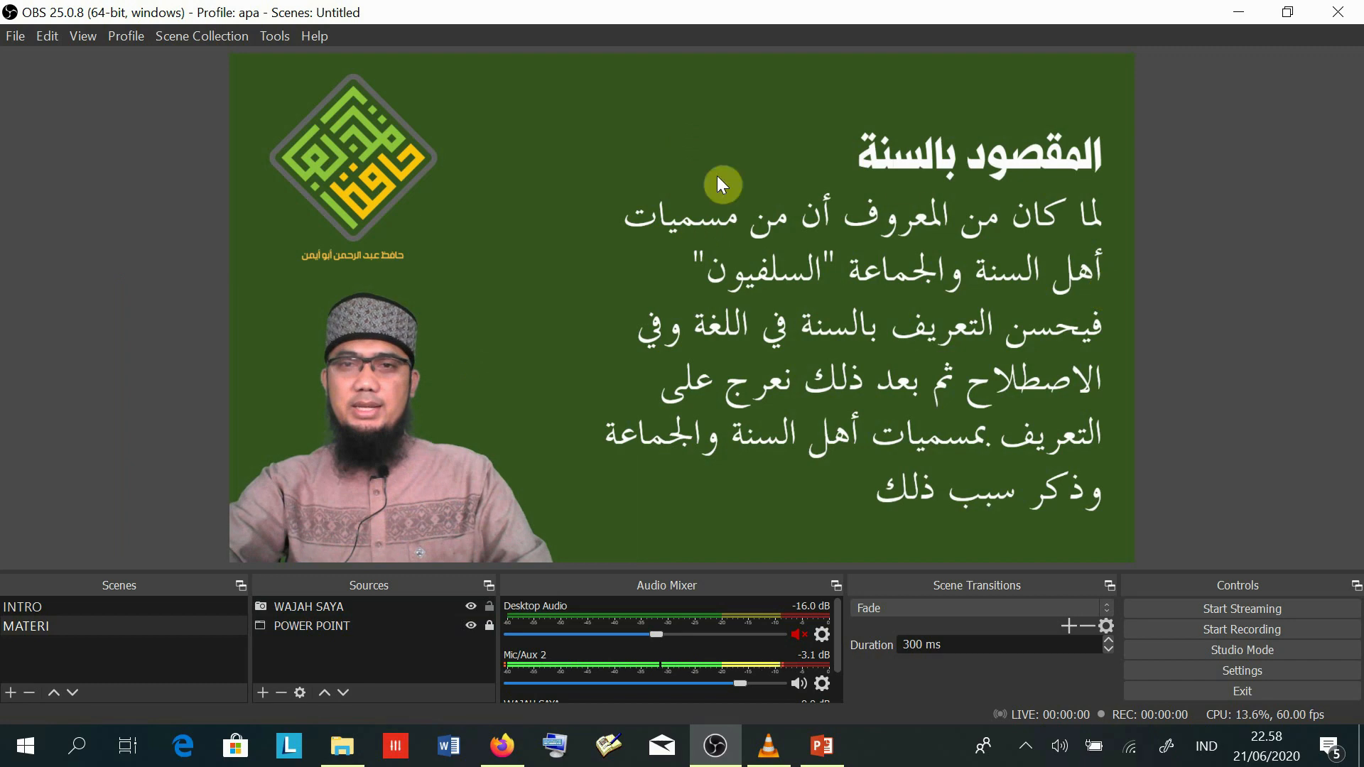
{"action": "left_click", "coordinate": [364, 655]}
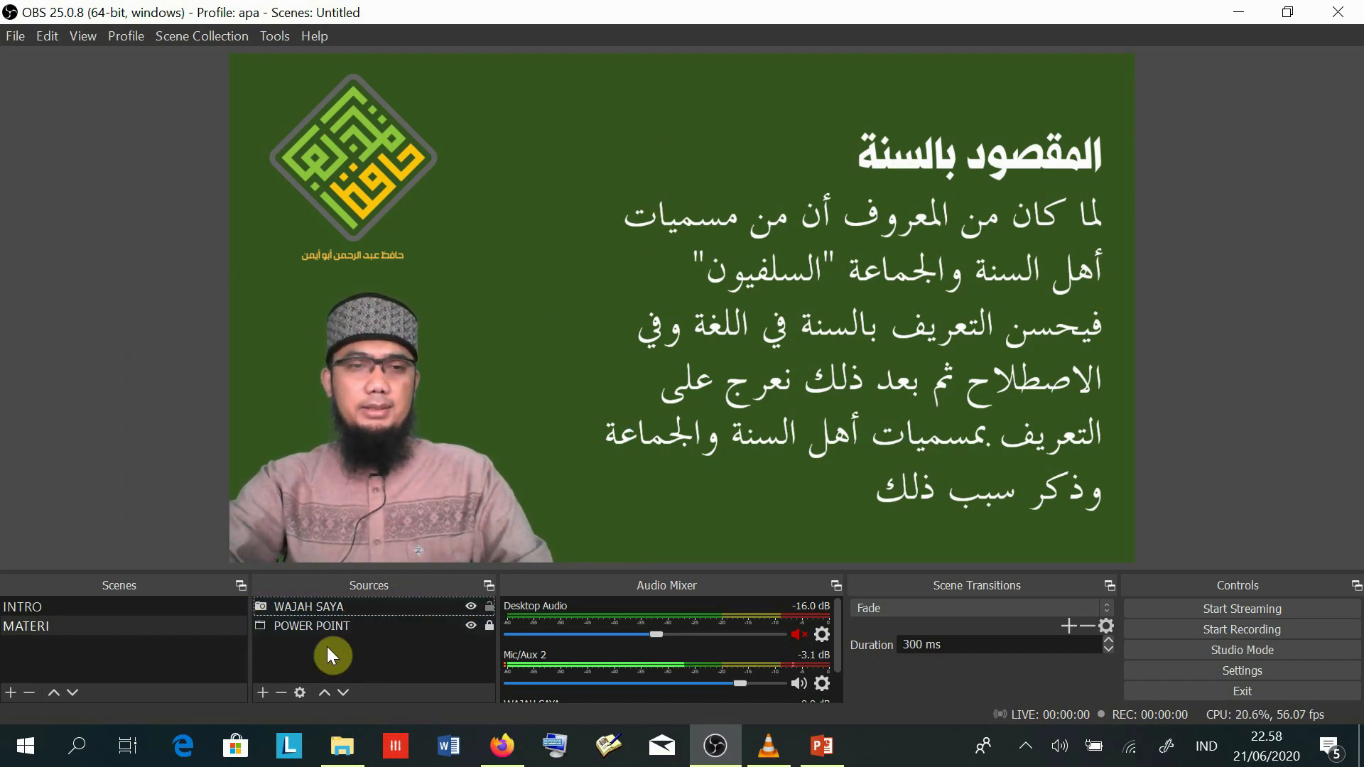
{"action": "left_click", "coordinate": [326, 626]}
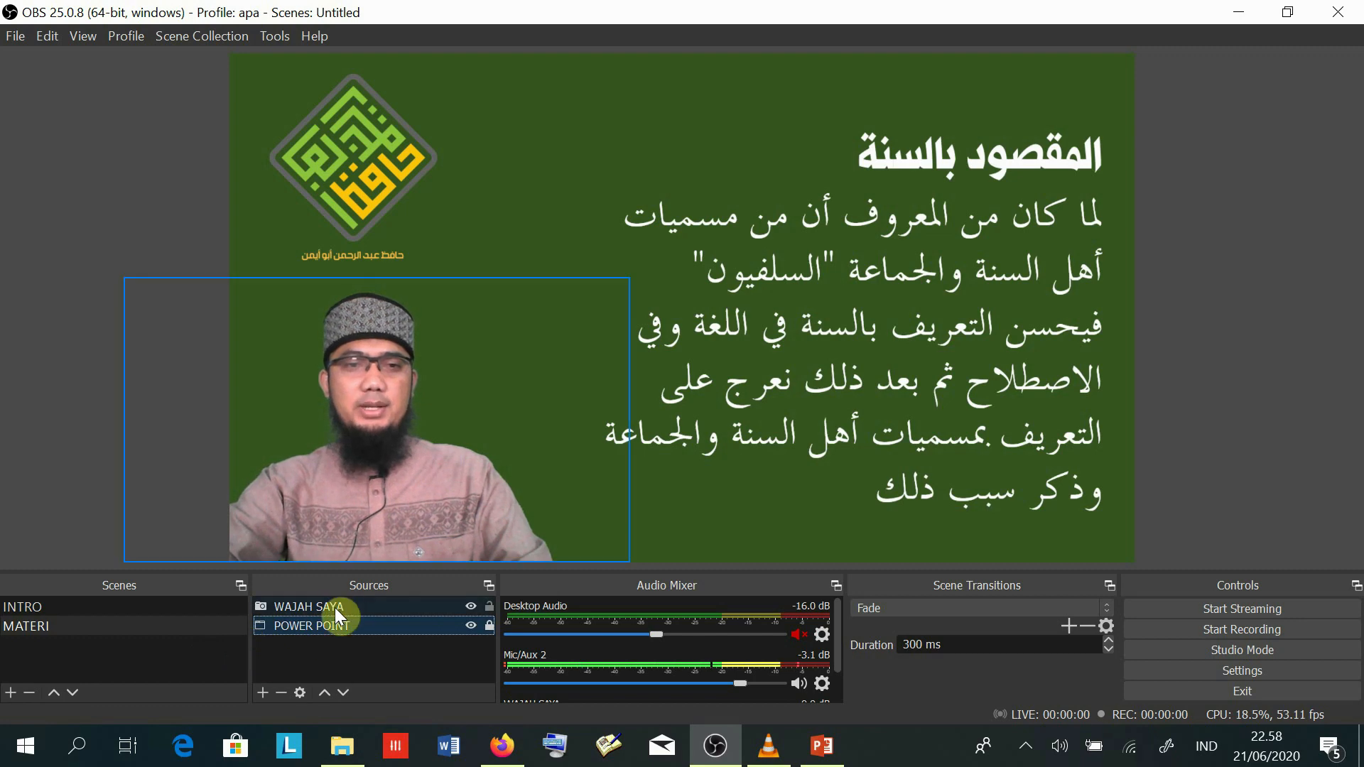
- Lock POWER POINT, compare INTRO and MATERI scenes ending on MATERI, and bring the slide show forward
{"action": "left_click", "coordinate": [489, 625]}
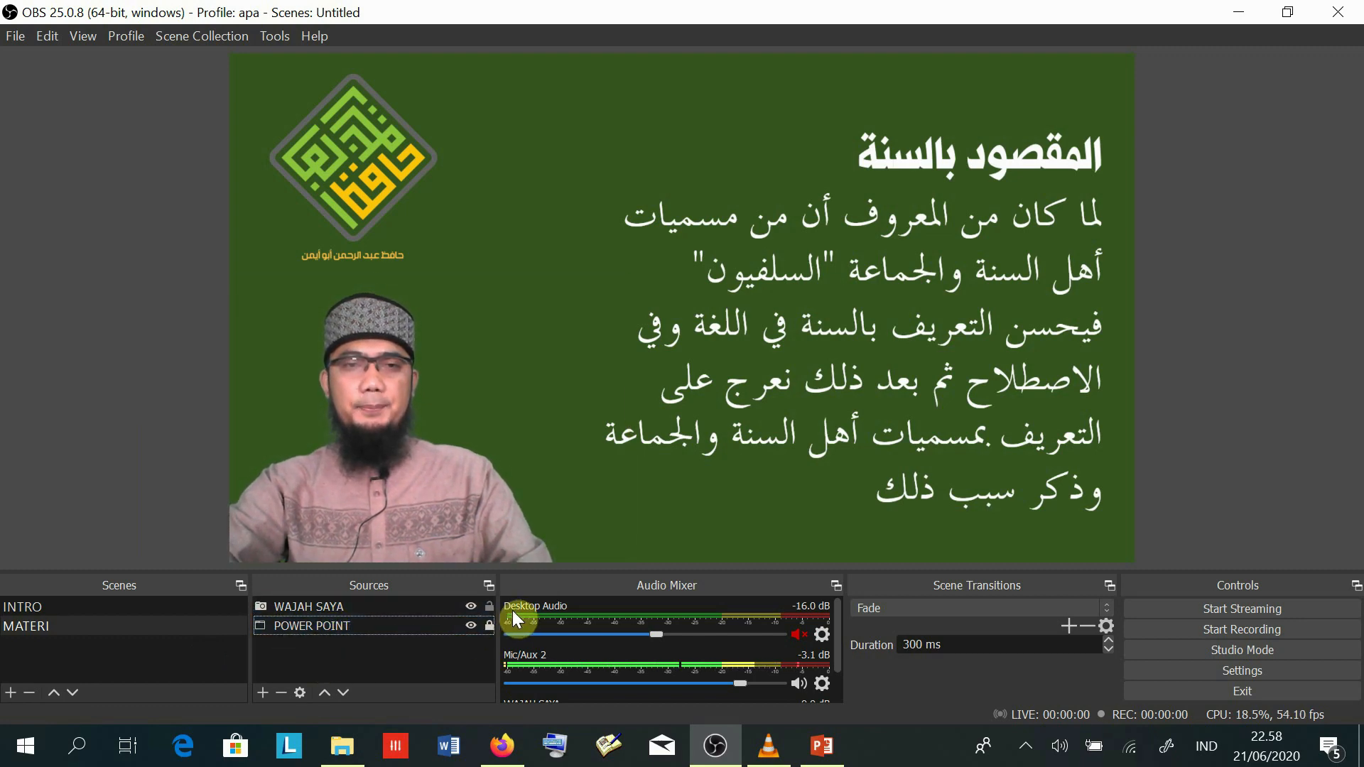
{"action": "left_click", "coordinate": [62, 599]}
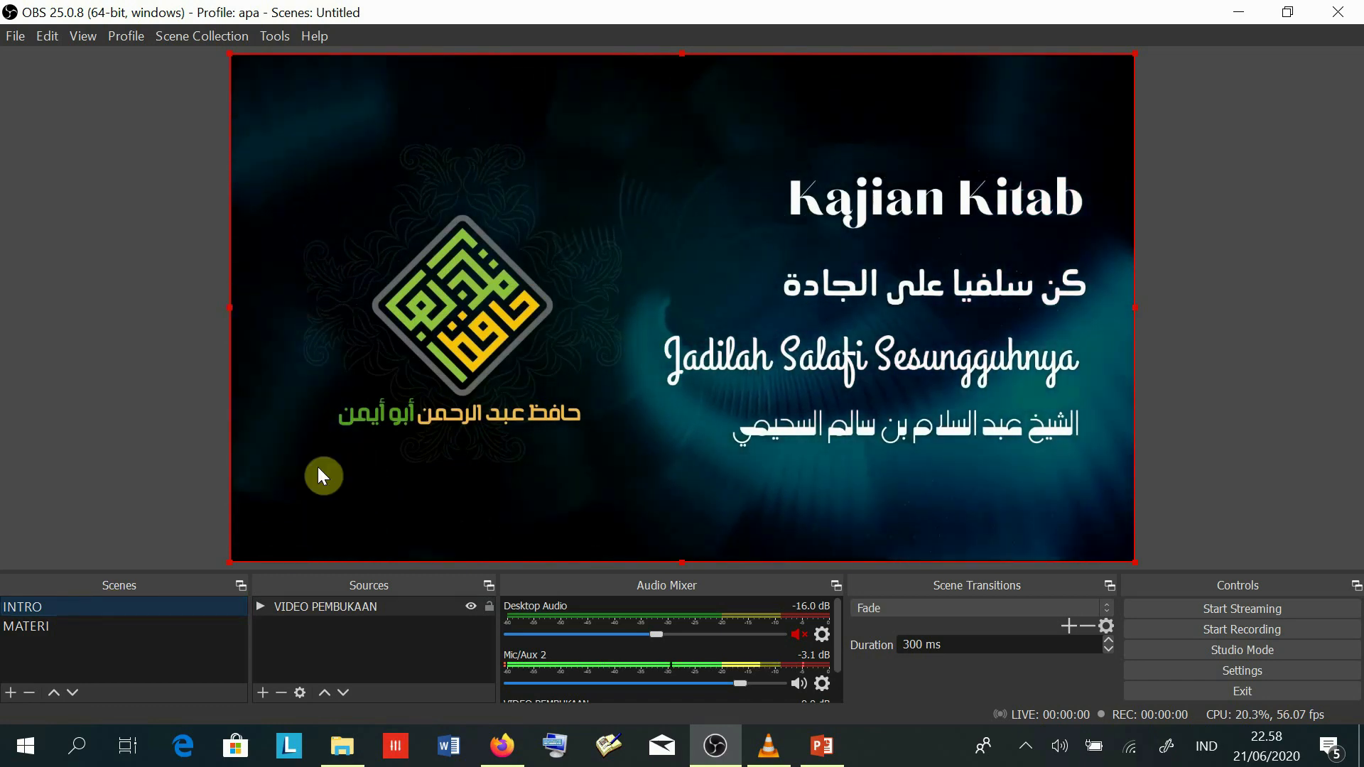
{"action": "left_click", "coordinate": [50, 628]}
{"action": "left_click", "coordinate": [37, 608]}
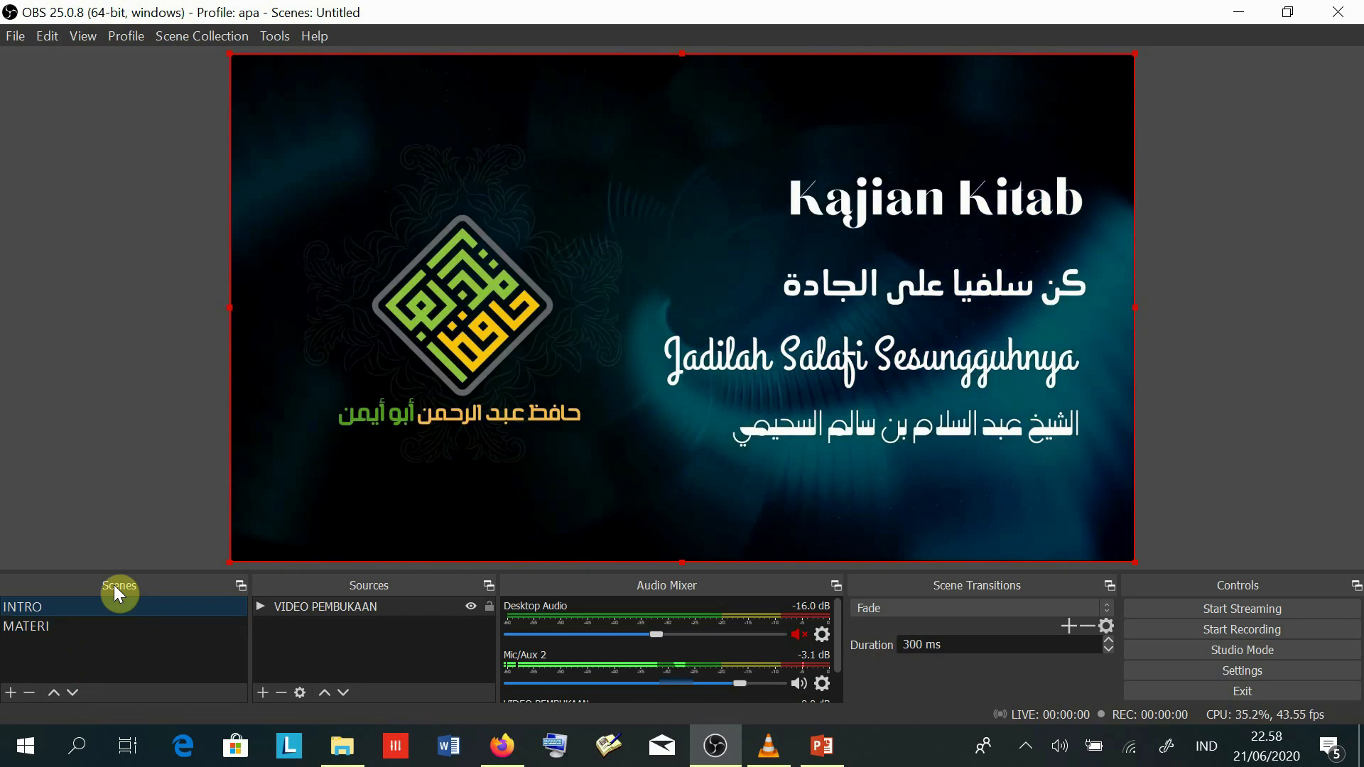
{"action": "left_click", "coordinate": [28, 627]}
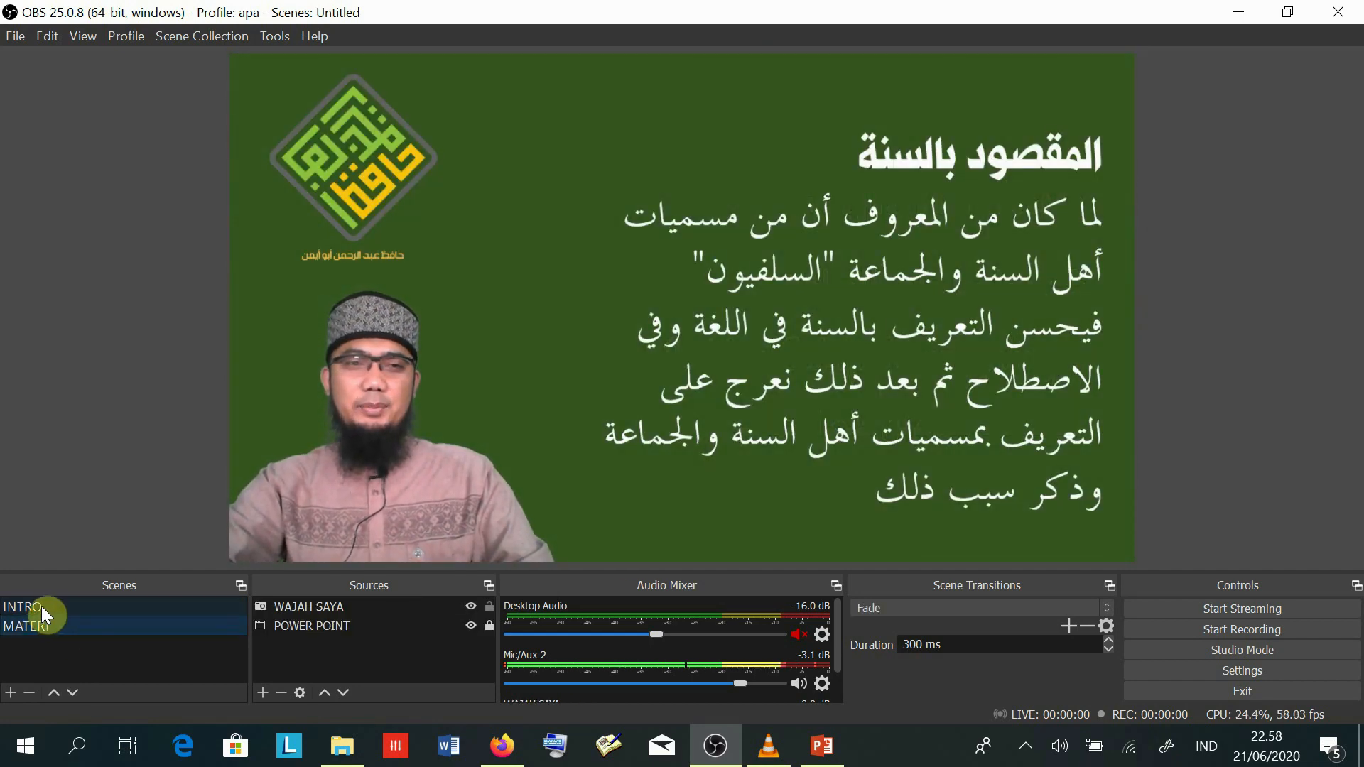
{"action": "left_click", "coordinate": [40, 608]}
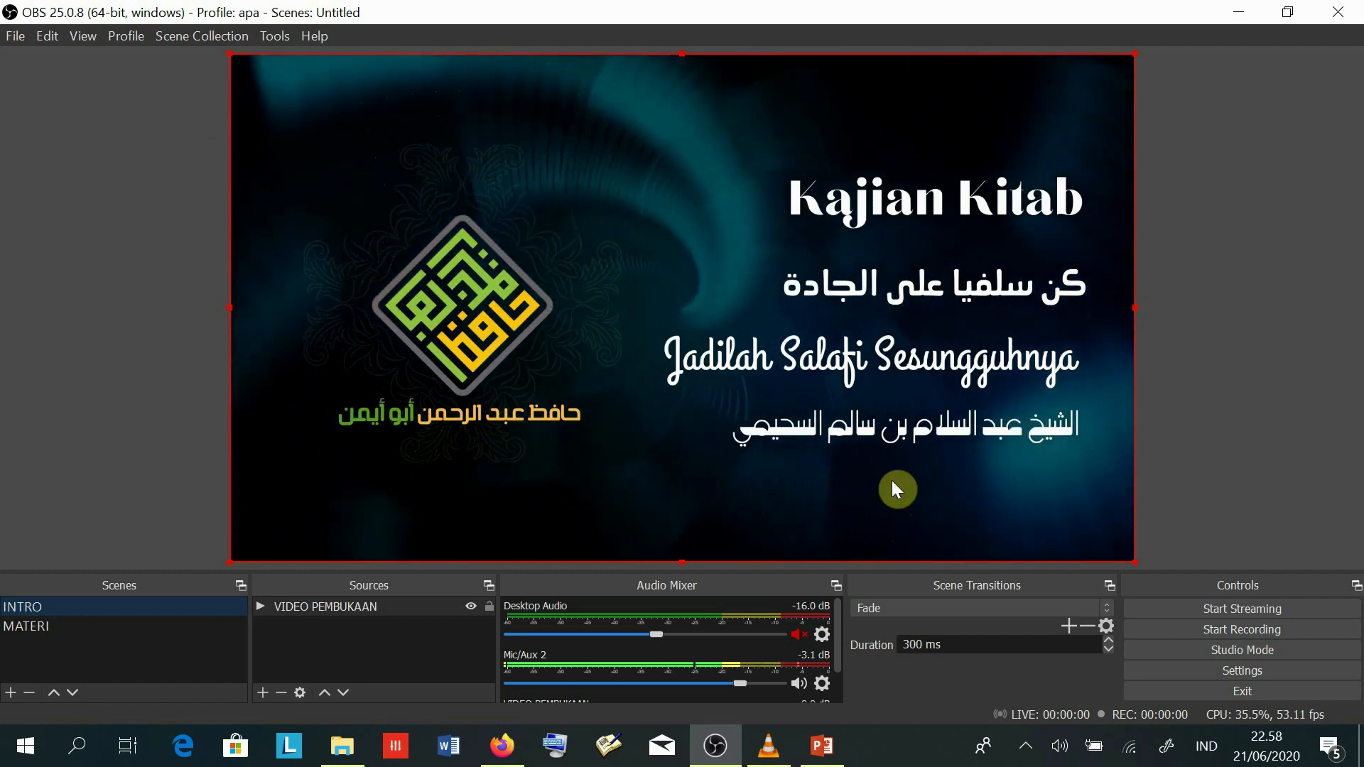
{"action": "left_click", "coordinate": [32, 626]}
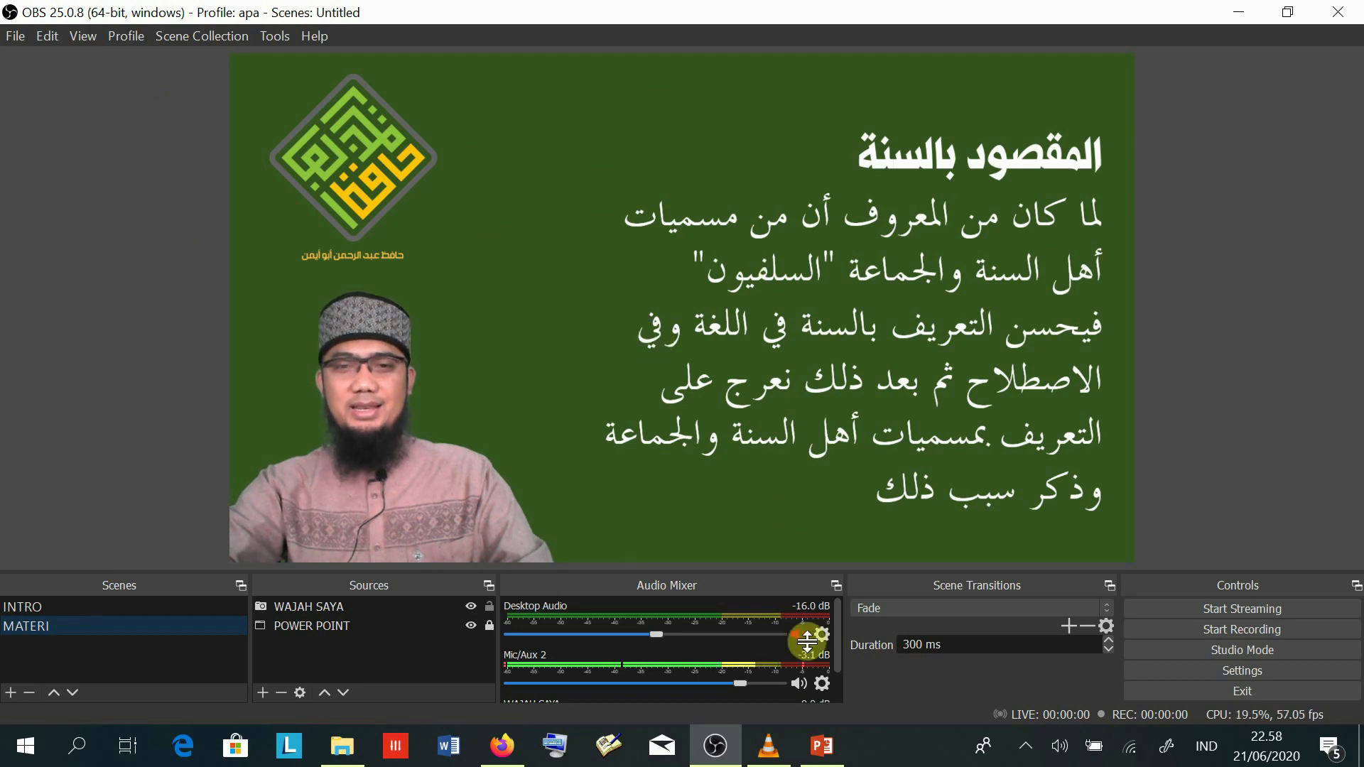
{"action": "left_click", "coordinate": [822, 747]}
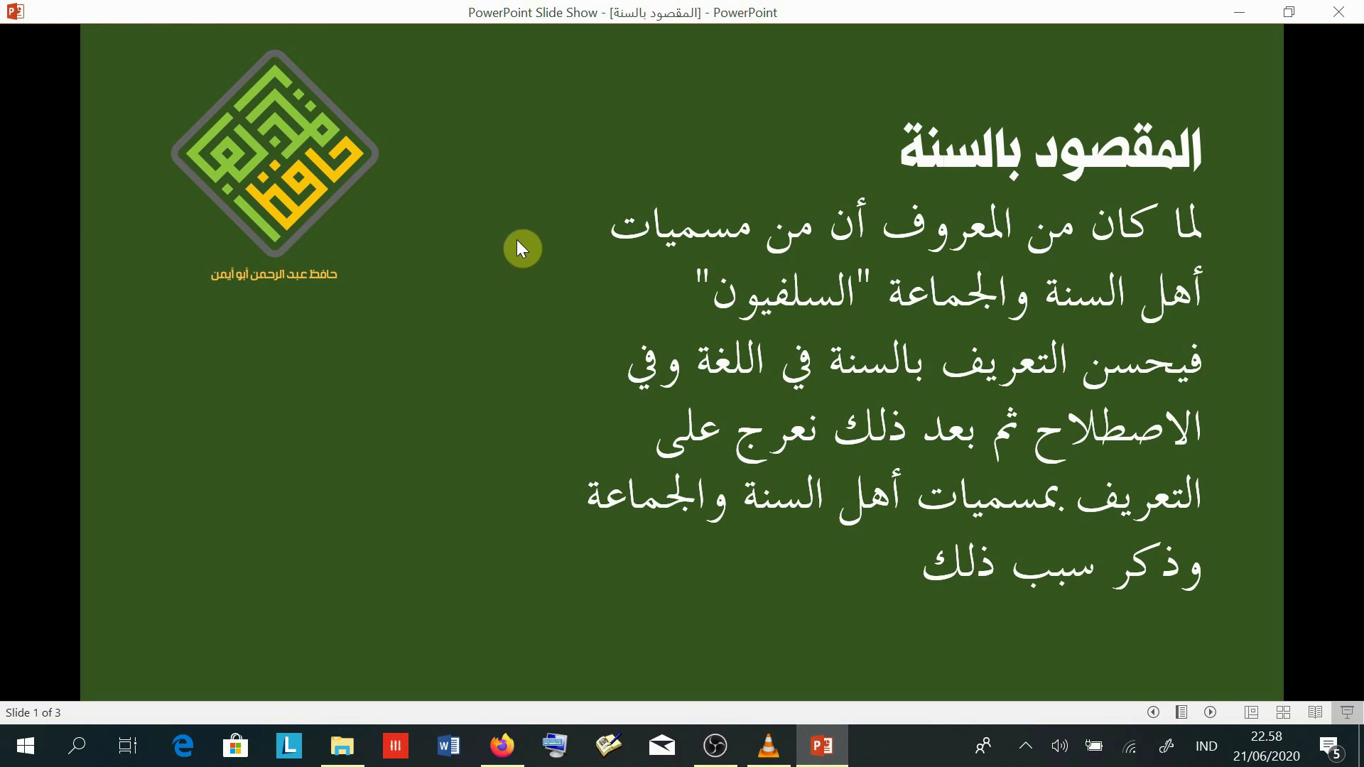
{"action": "left_click", "coordinate": [715, 751]}
{"action": "left_click", "coordinate": [501, 746]}
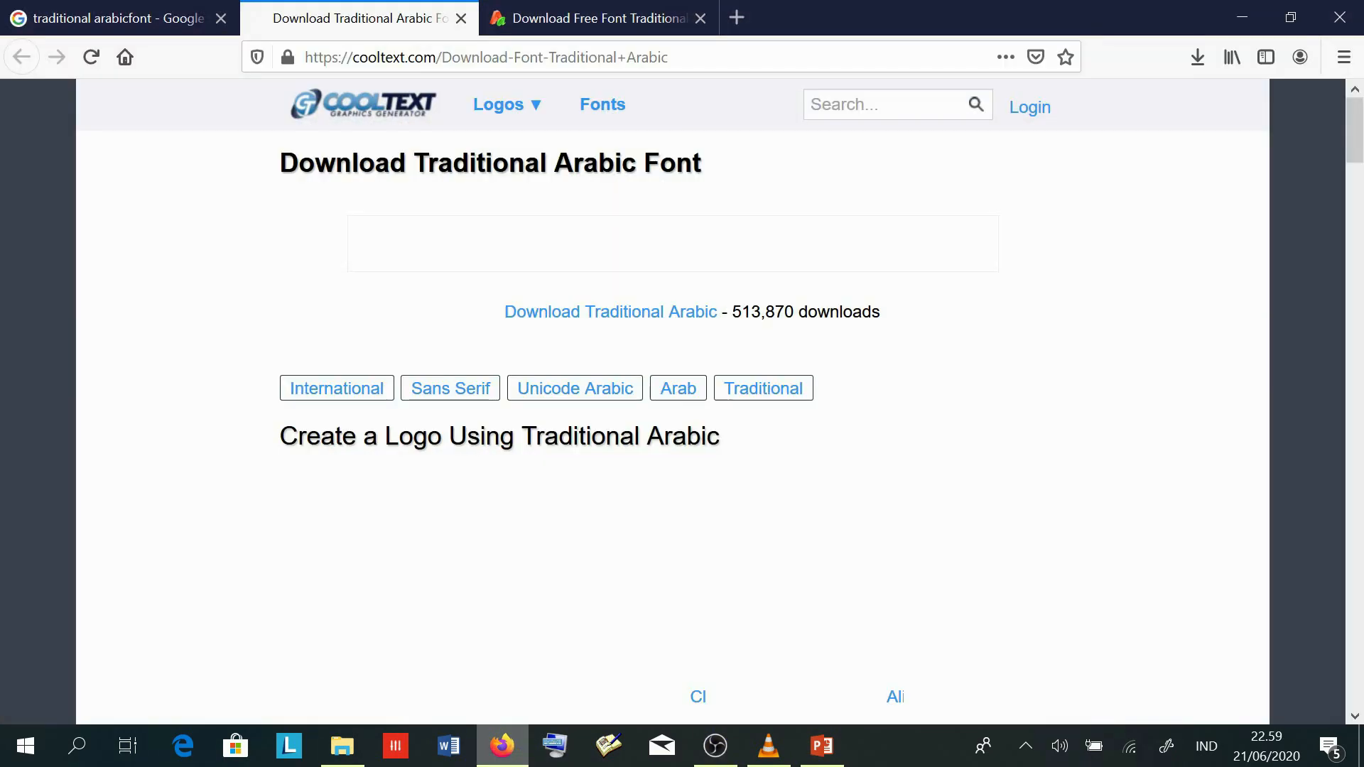
{"action": "left_click", "coordinate": [502, 745]}
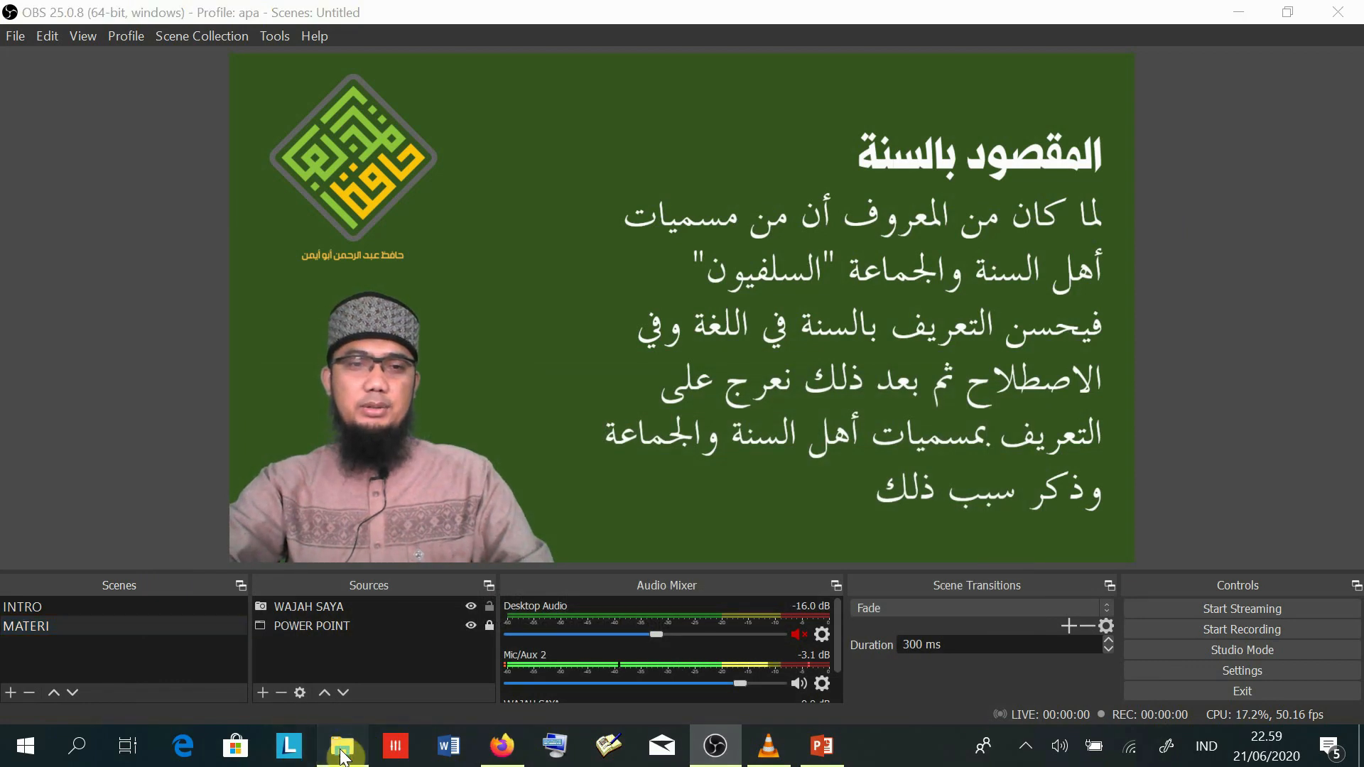
{"action": "left_click", "coordinate": [341, 746]}
- Minimise File Explorer and browse the Sources add-menu without adding any source
{"action": "left_click", "coordinate": [324, 754]}
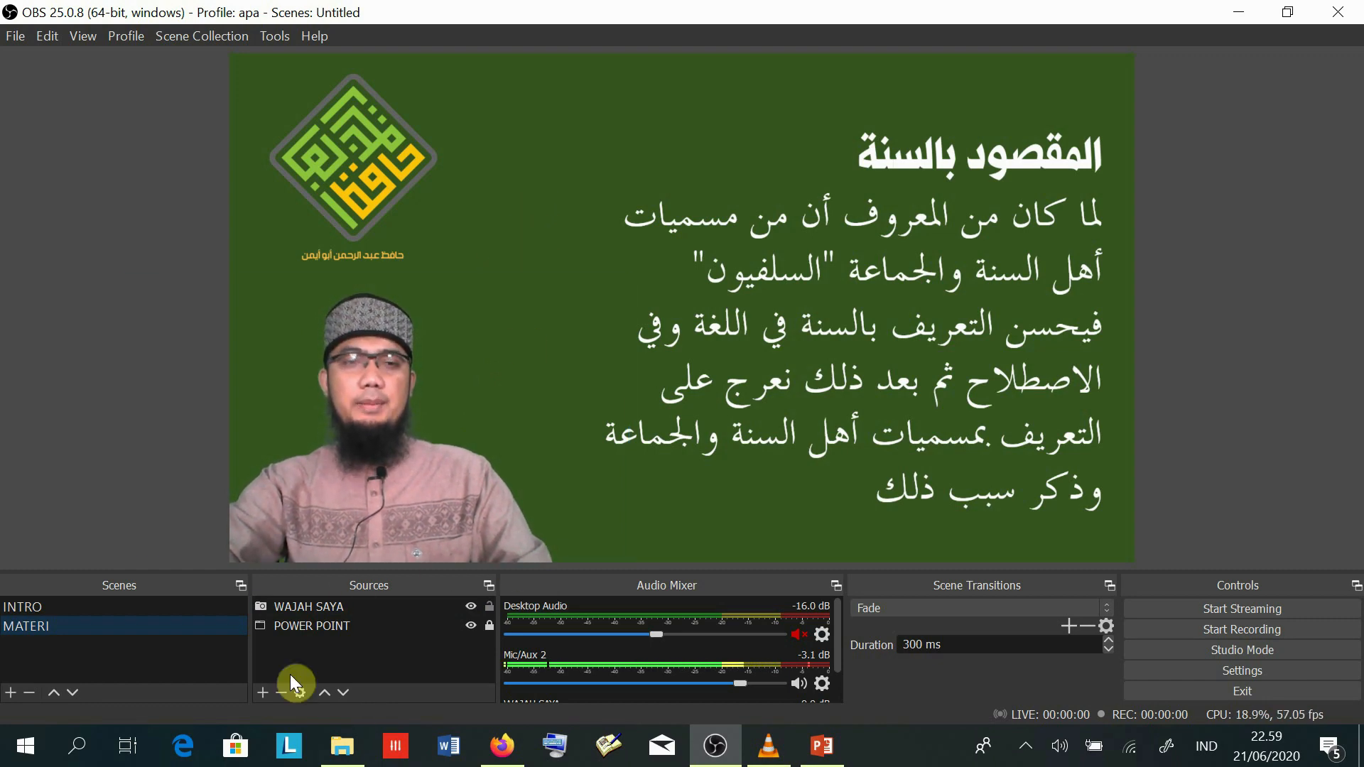
{"action": "left_click", "coordinate": [263, 692]}
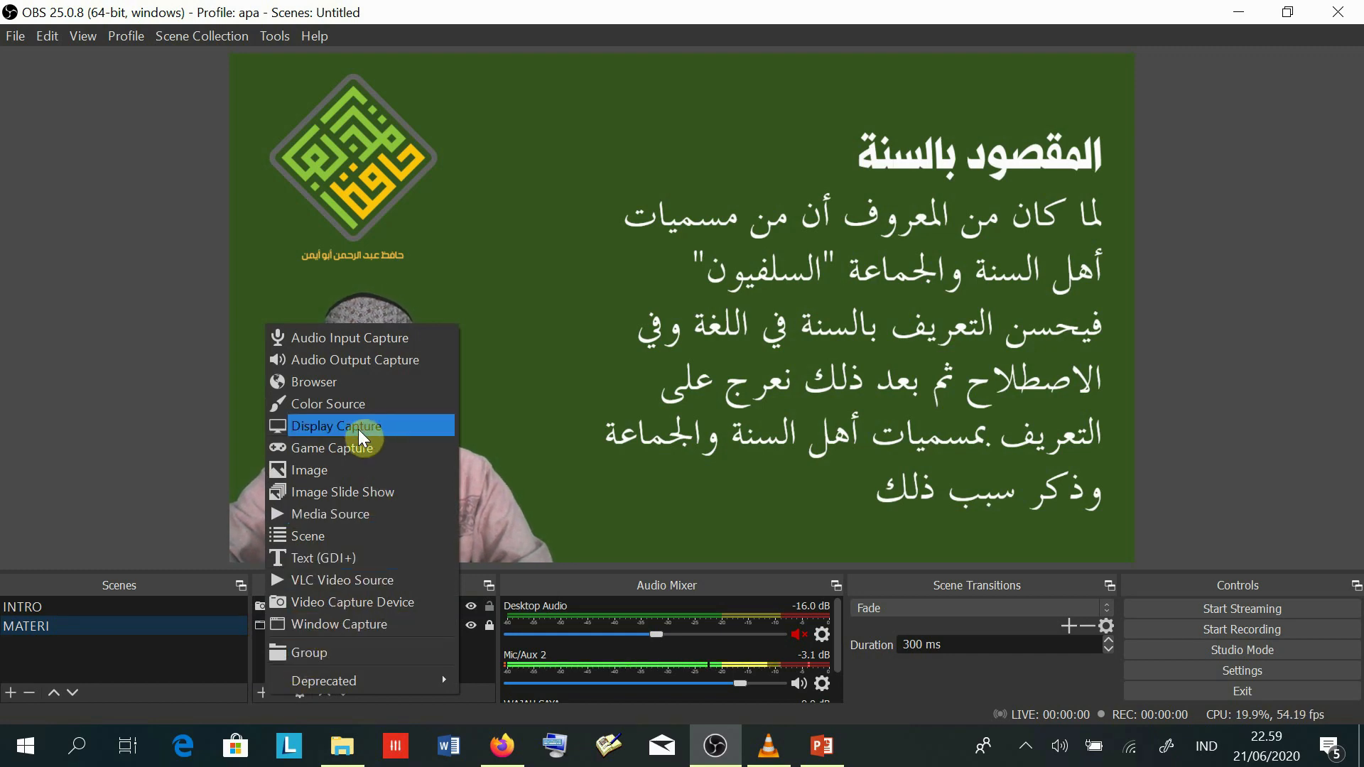
{"action": "left_click", "coordinate": [198, 658]}
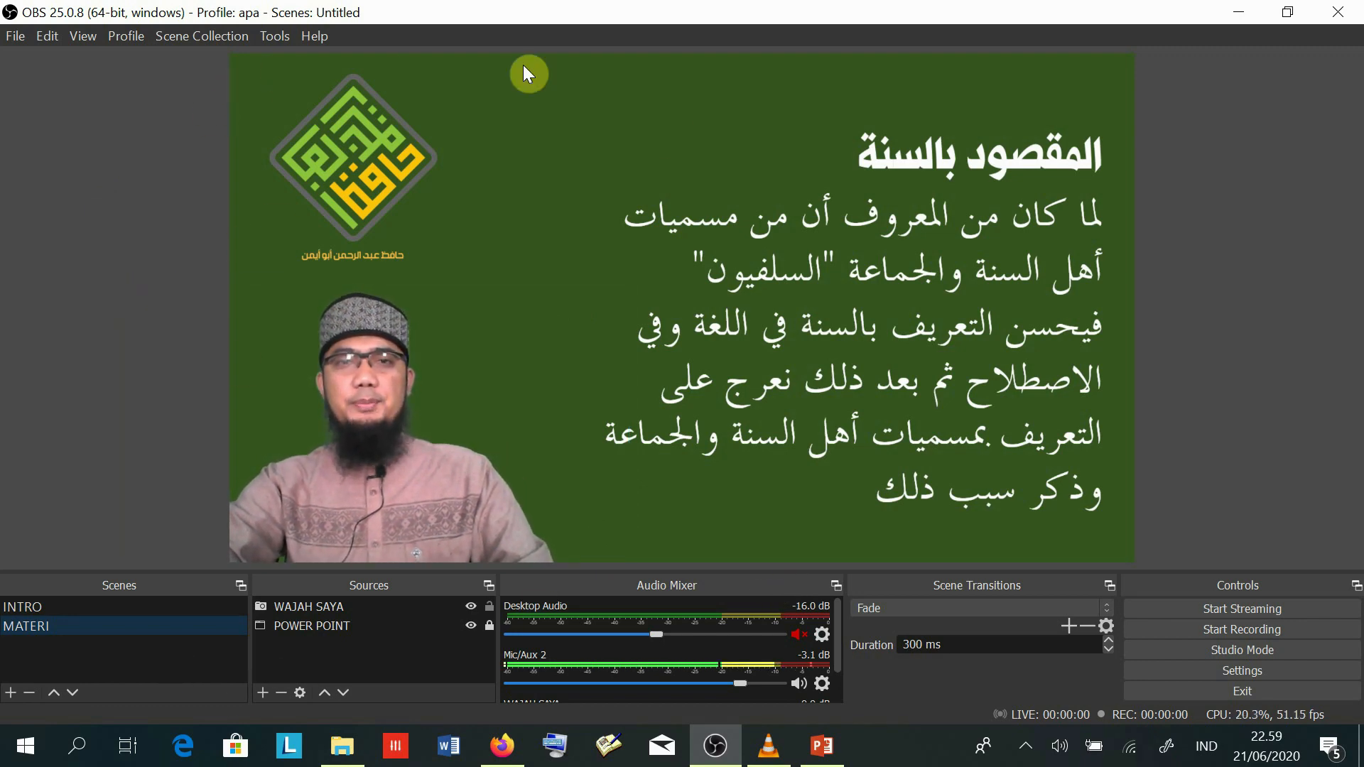
{"action": "left_click", "coordinate": [34, 607]}
- Show the INTRO scene with its Kajian Kitab opening video
{"action": "left_click", "coordinate": [22, 624]}
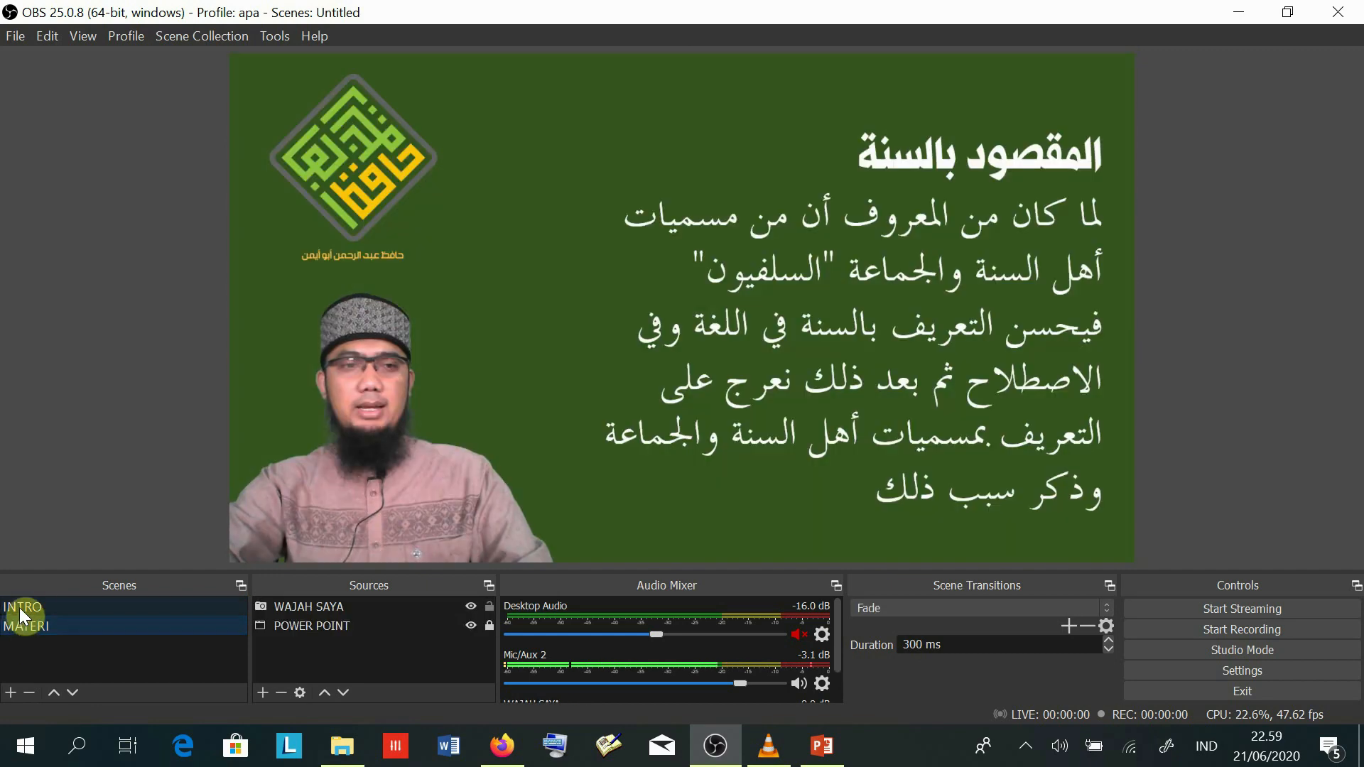
{"action": "left_click", "coordinate": [22, 608]}
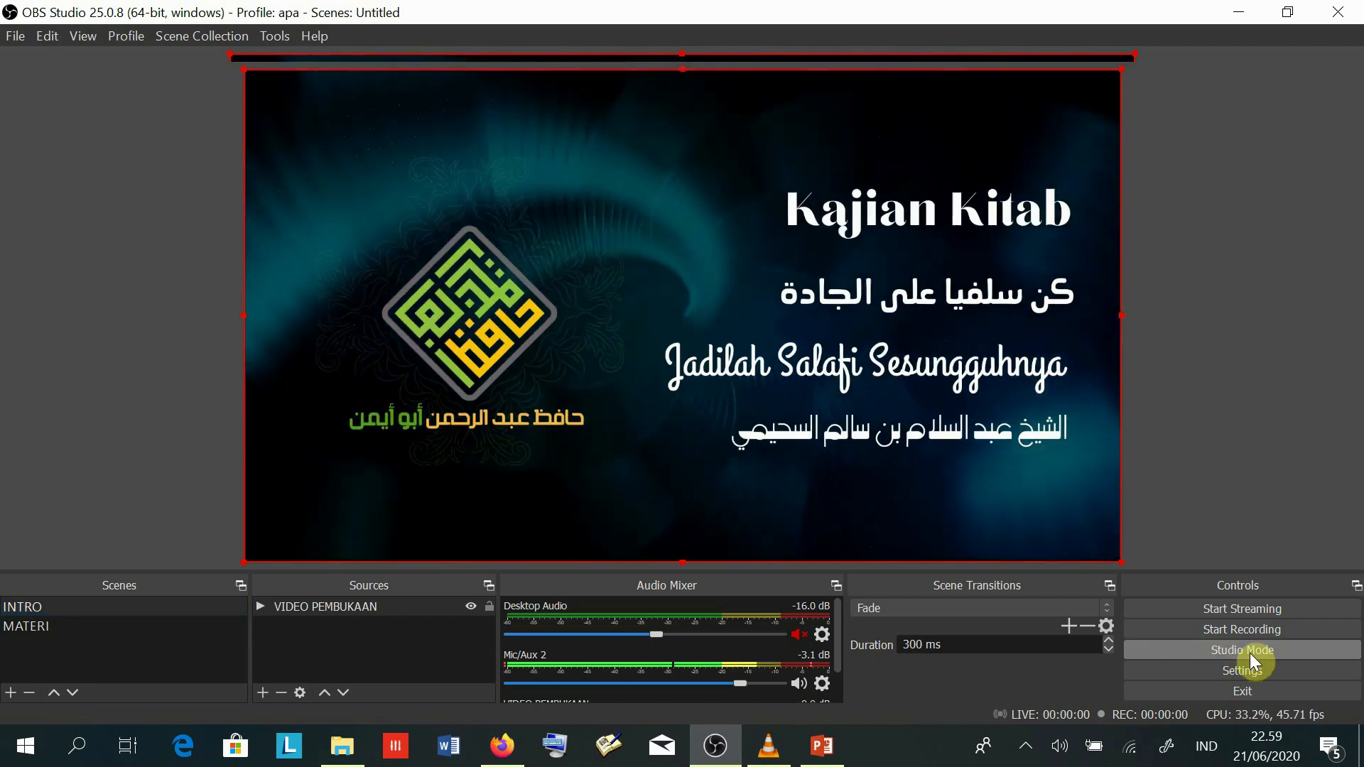
{"action": "left_click", "coordinate": [1250, 651]}
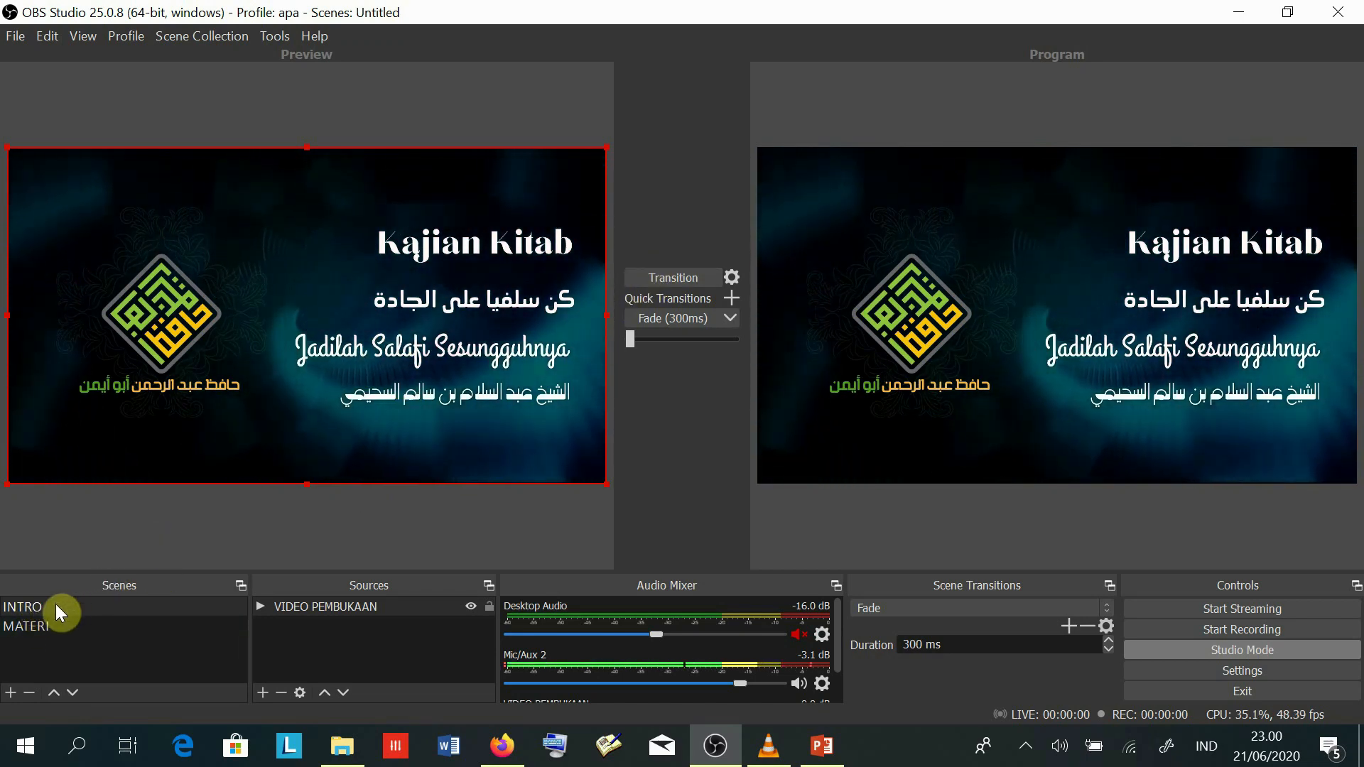
- Fade the live output to the MATERI scene in studio mode, then exit studio mode
{"action": "left_click", "coordinate": [31, 628]}
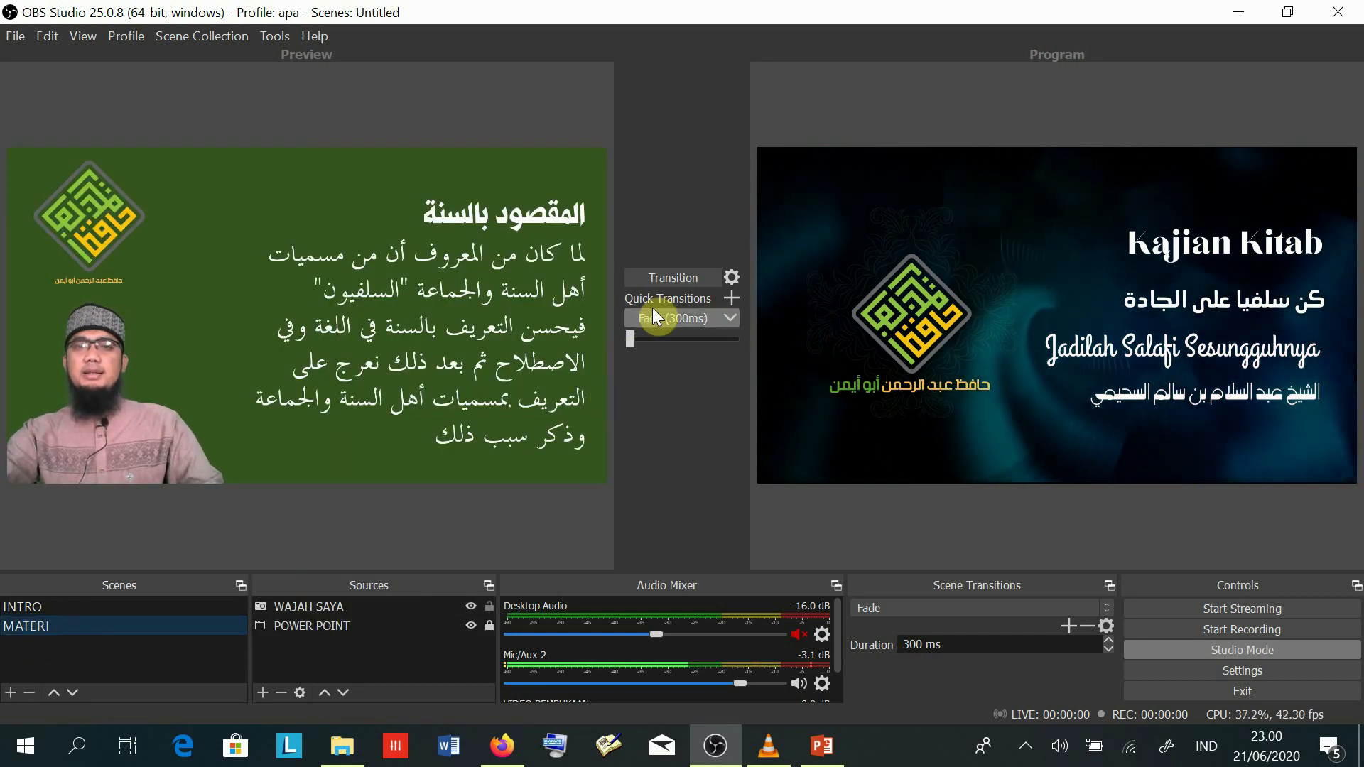
{"action": "left_click", "coordinate": [675, 276]}
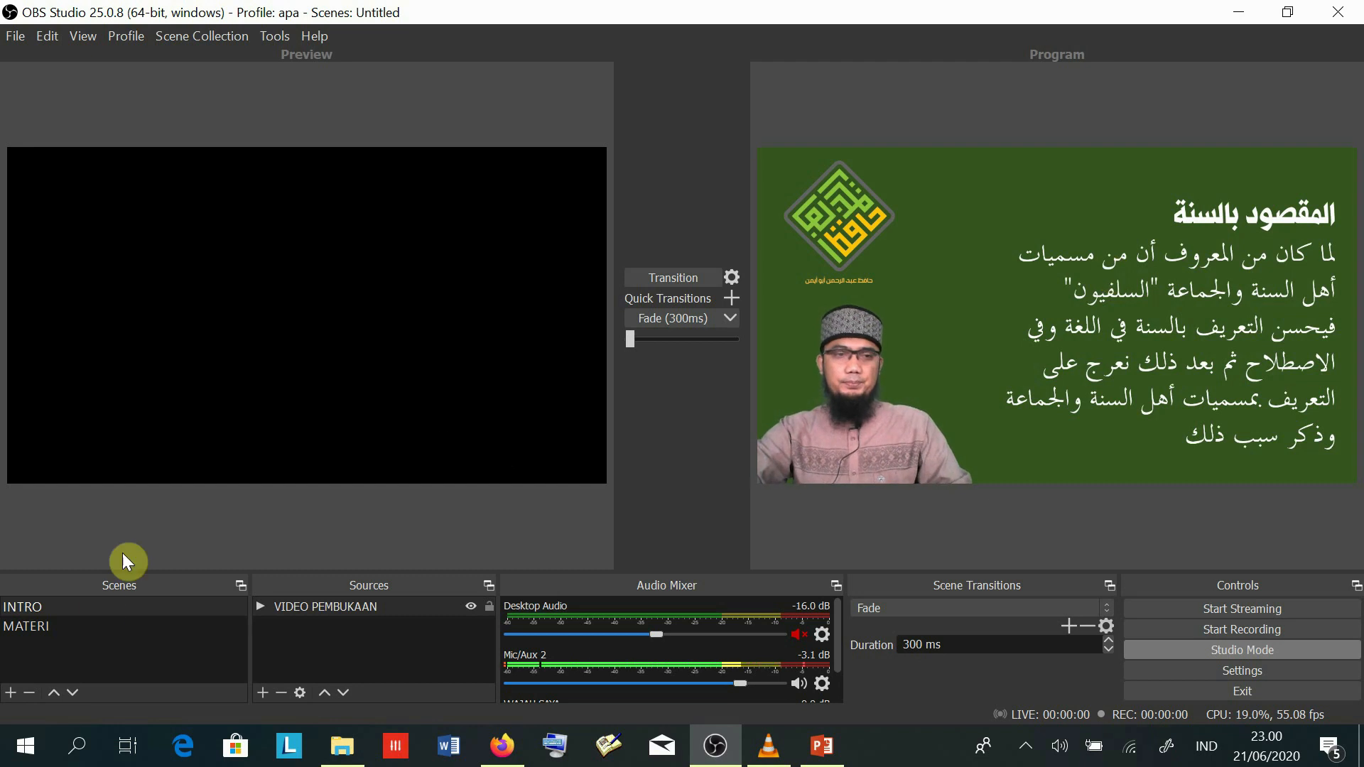
{"action": "left_click", "coordinate": [48, 624]}
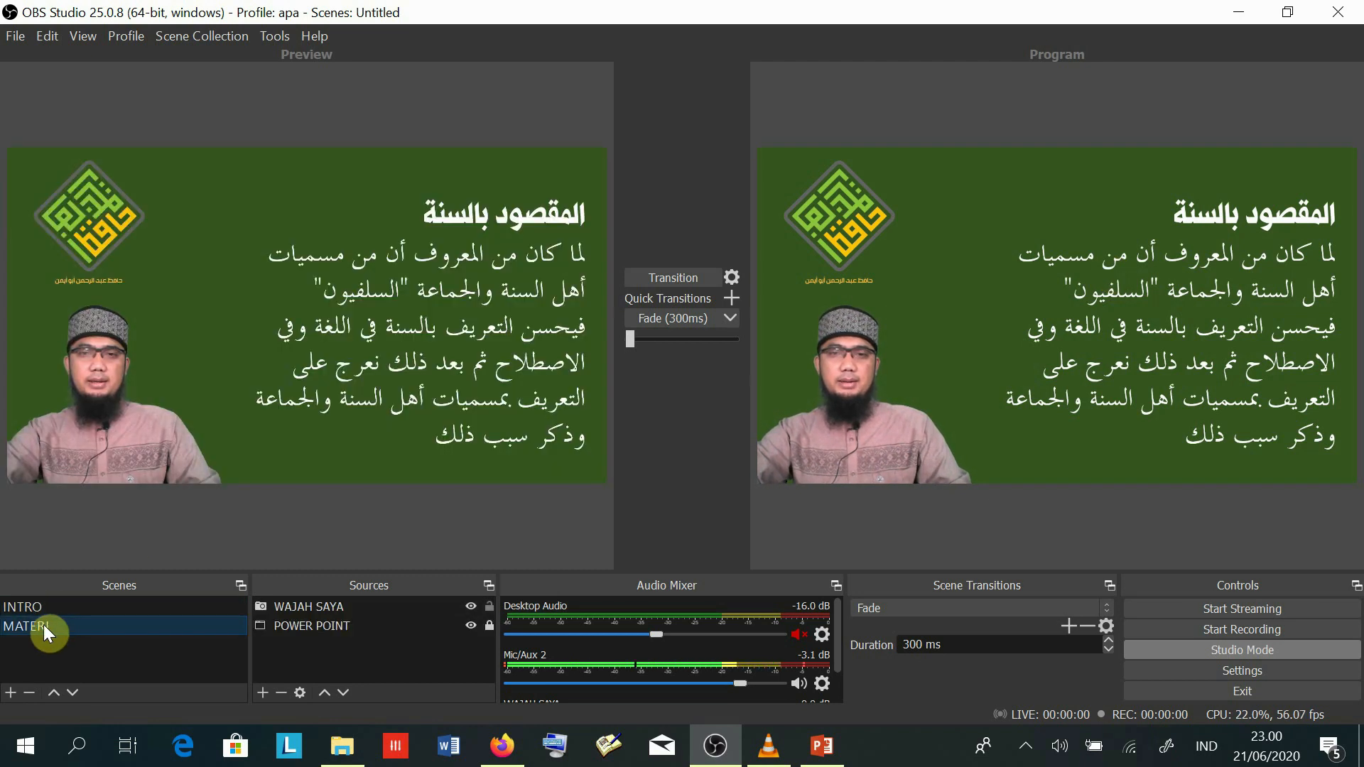
{"action": "left_click", "coordinate": [37, 607]}
{"action": "left_click", "coordinate": [35, 620]}
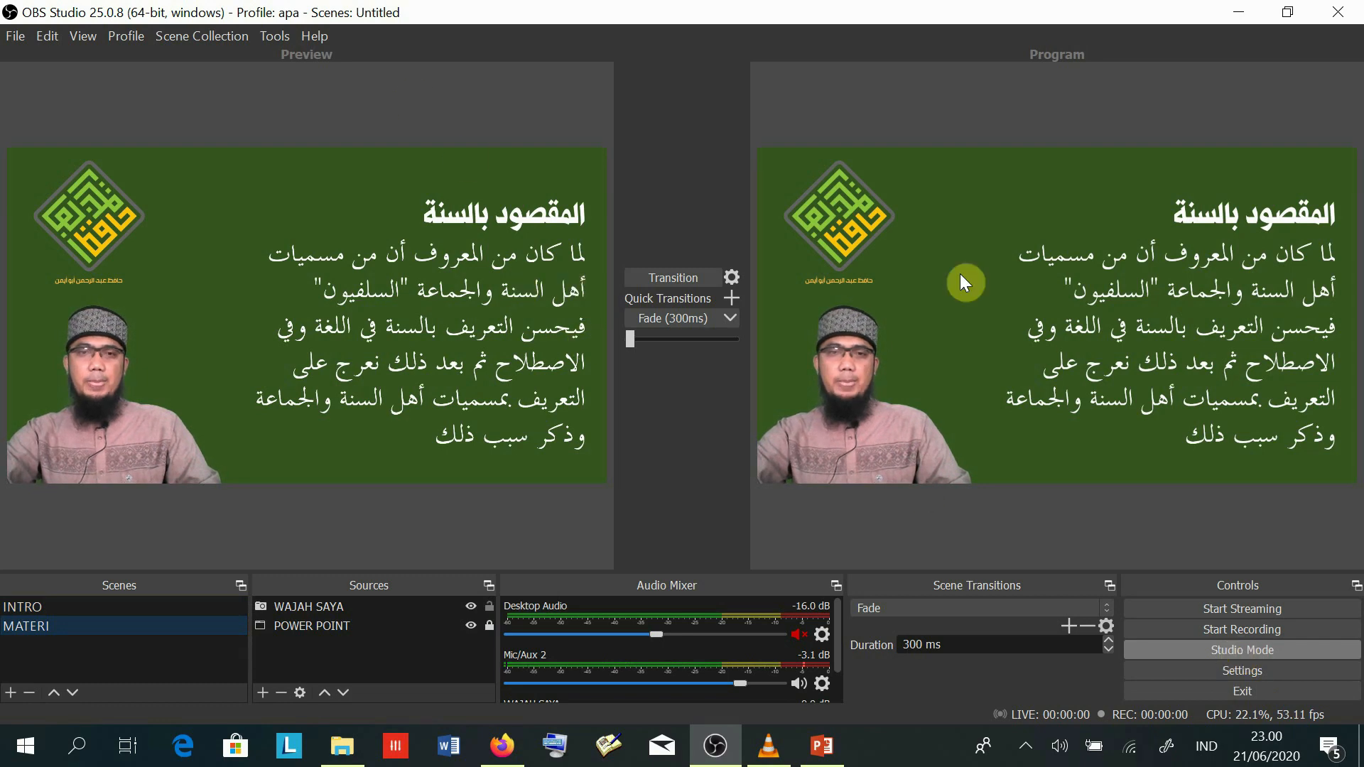
{"action": "left_click", "coordinate": [1225, 650]}
{"action": "left_click", "coordinate": [1224, 649]}
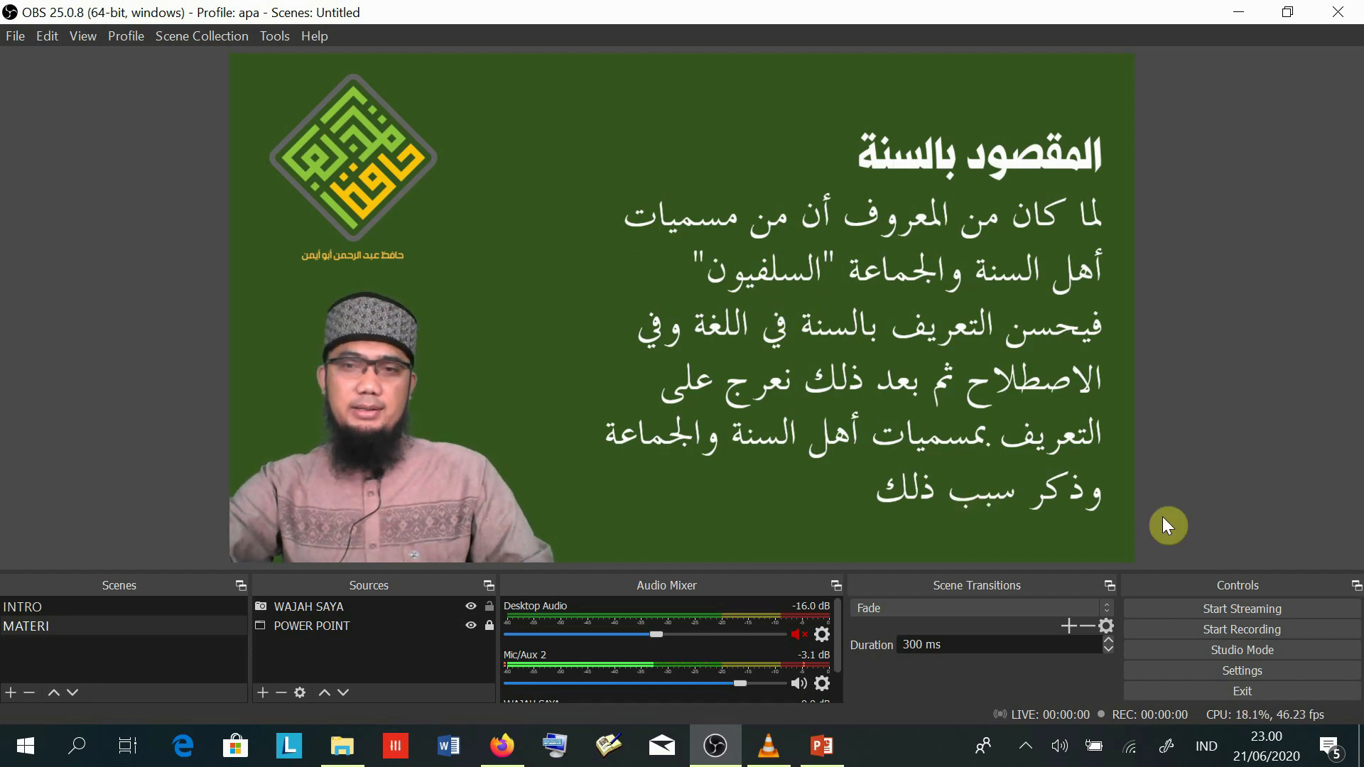
- Compare the INTRO and MATERI scenes, then start recording on the INTRO scene
{"action": "left_click", "coordinate": [52, 607]}
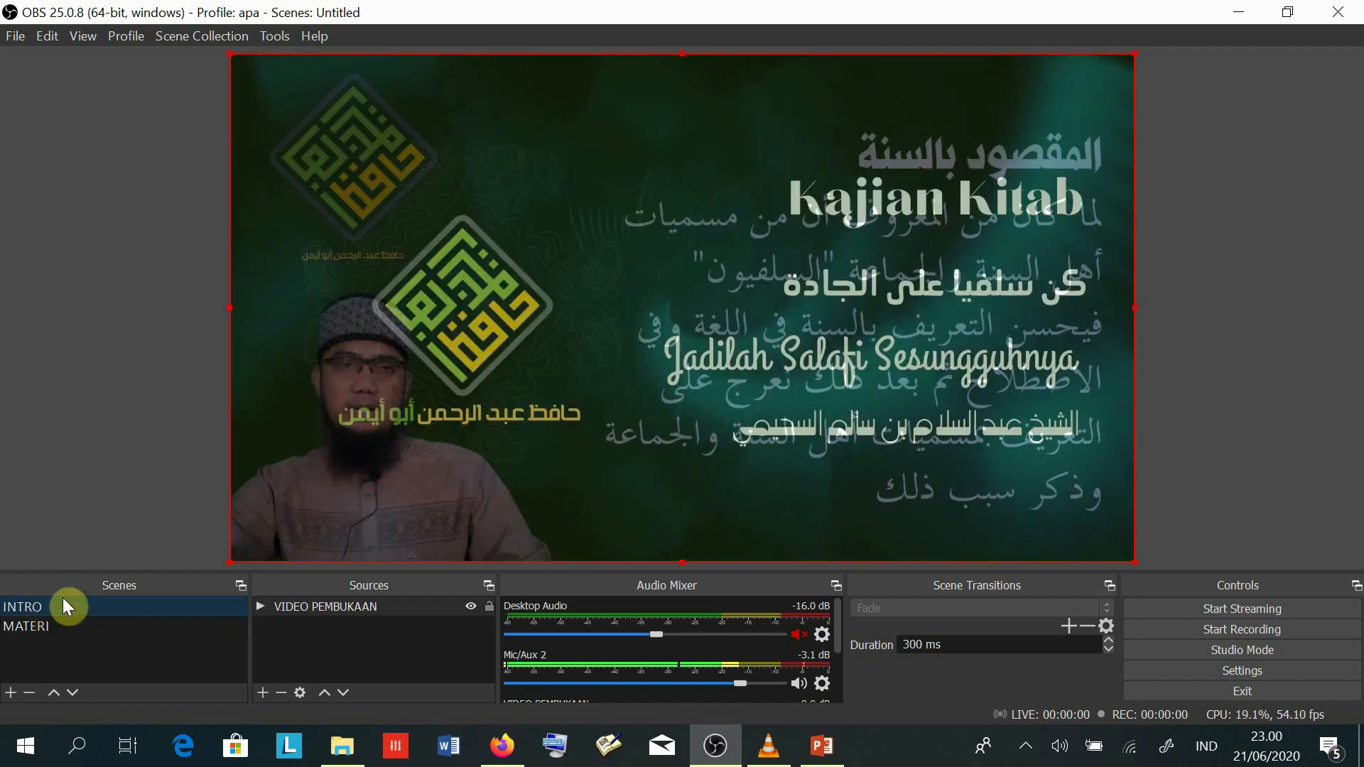
{"action": "left_click", "coordinate": [33, 628]}
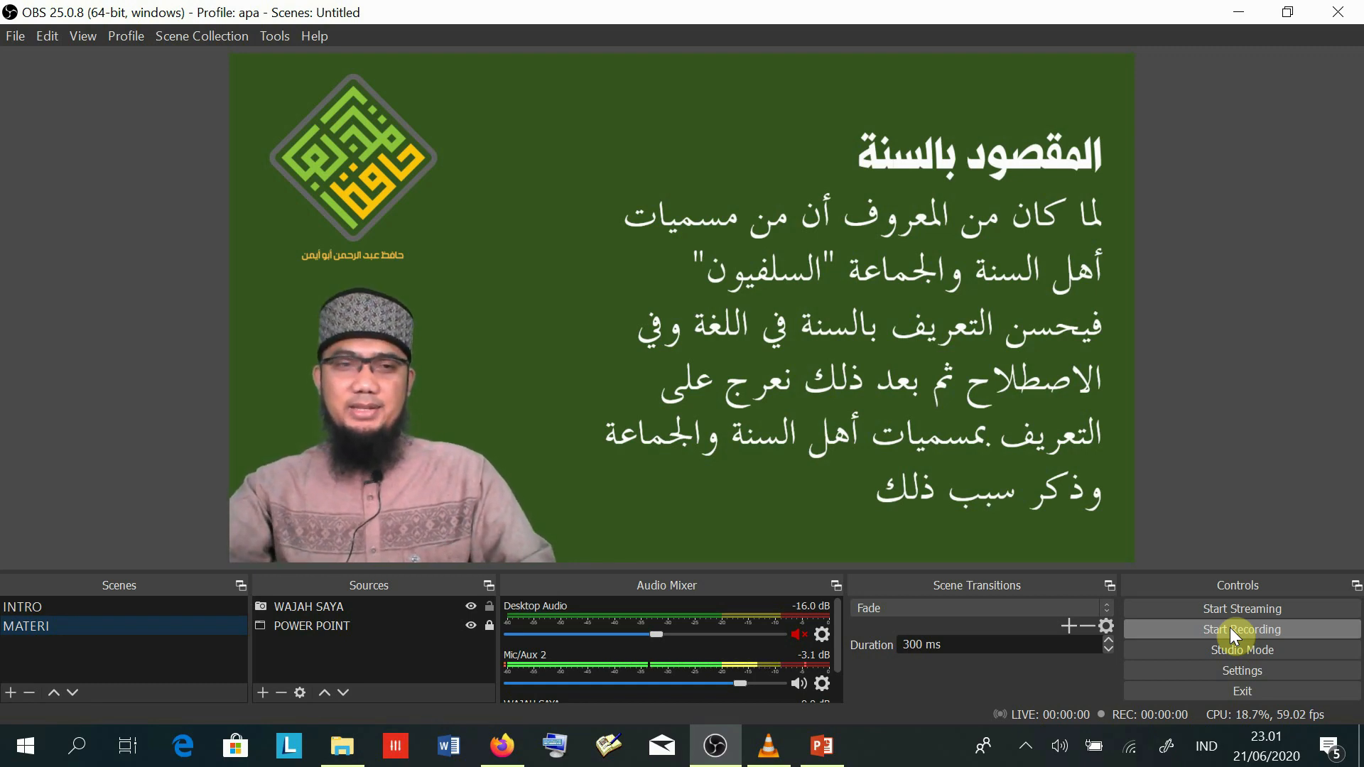
{"action": "left_click", "coordinate": [34, 602]}
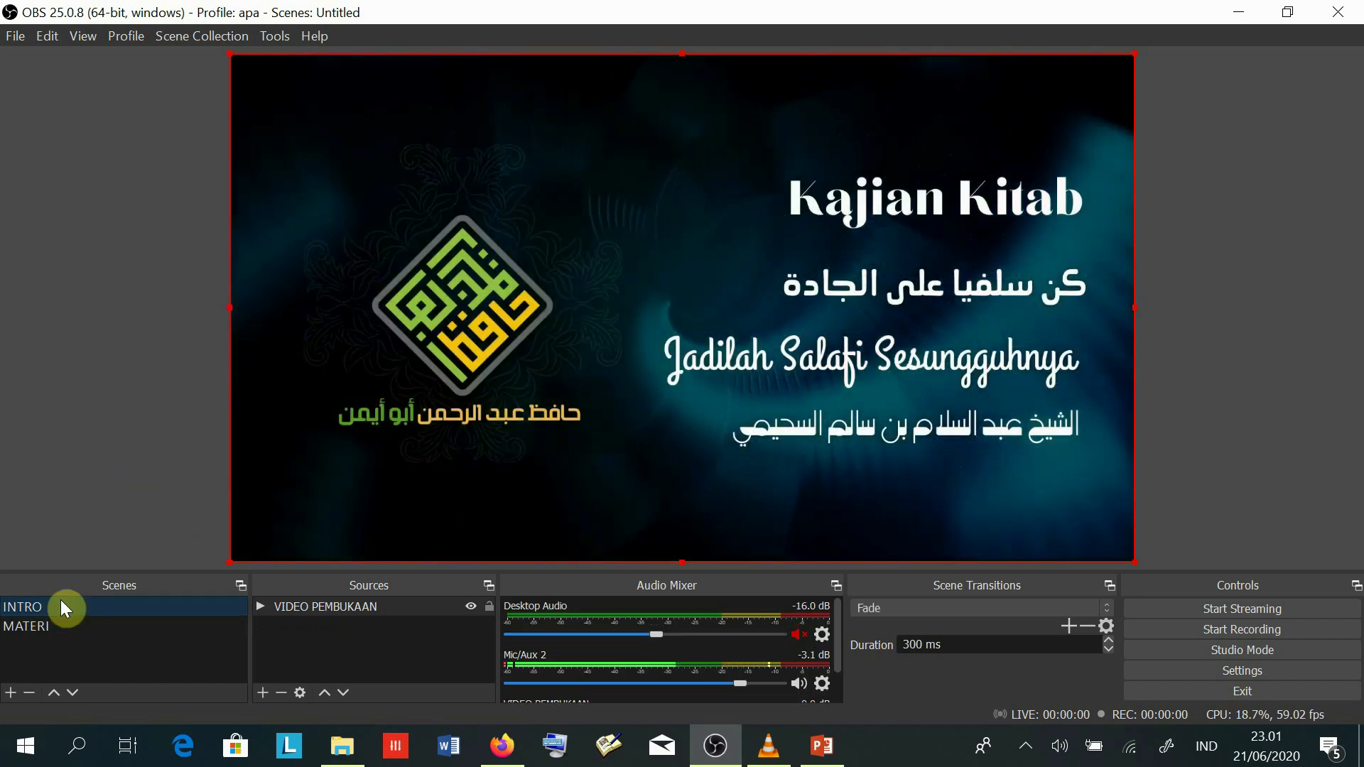
{"action": "left_click", "coordinate": [20, 626]}
{"action": "left_click", "coordinate": [22, 609]}
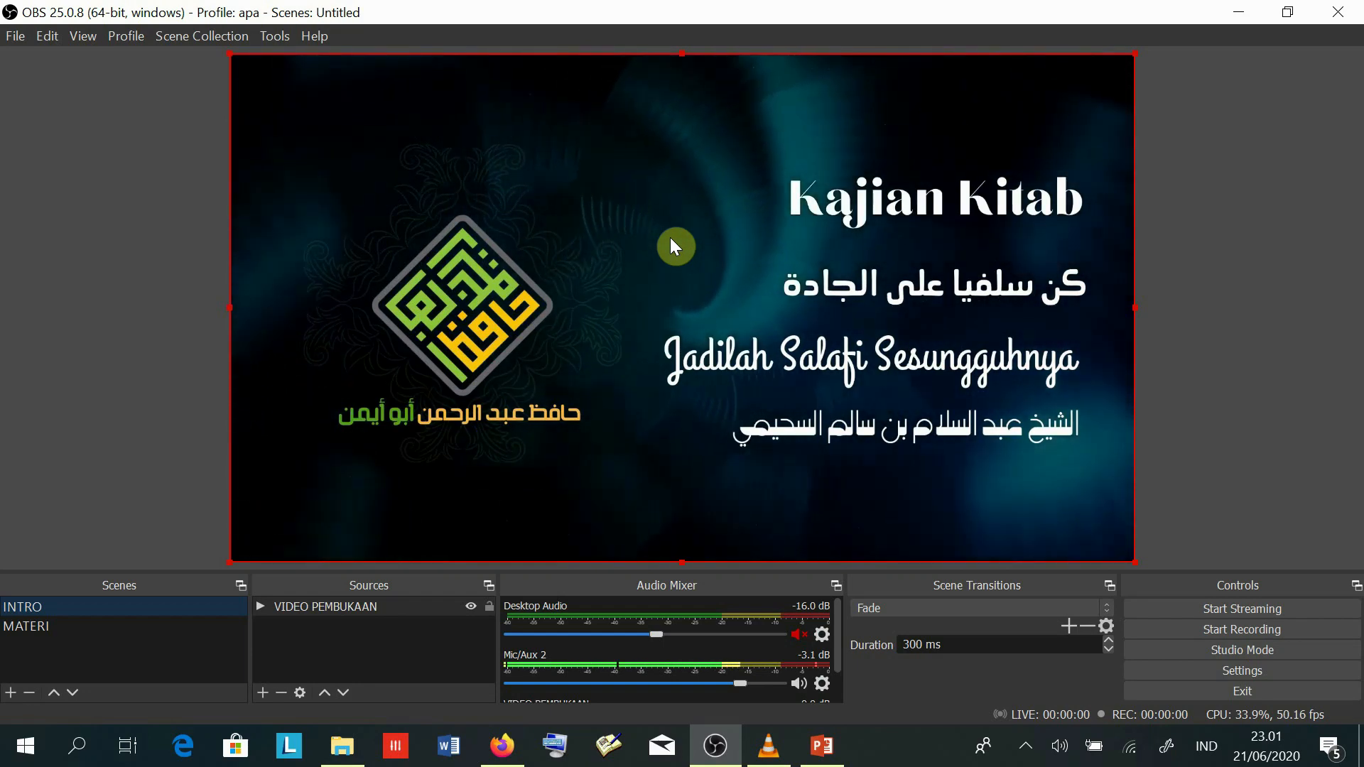
{"action": "left_click", "coordinate": [22, 623]}
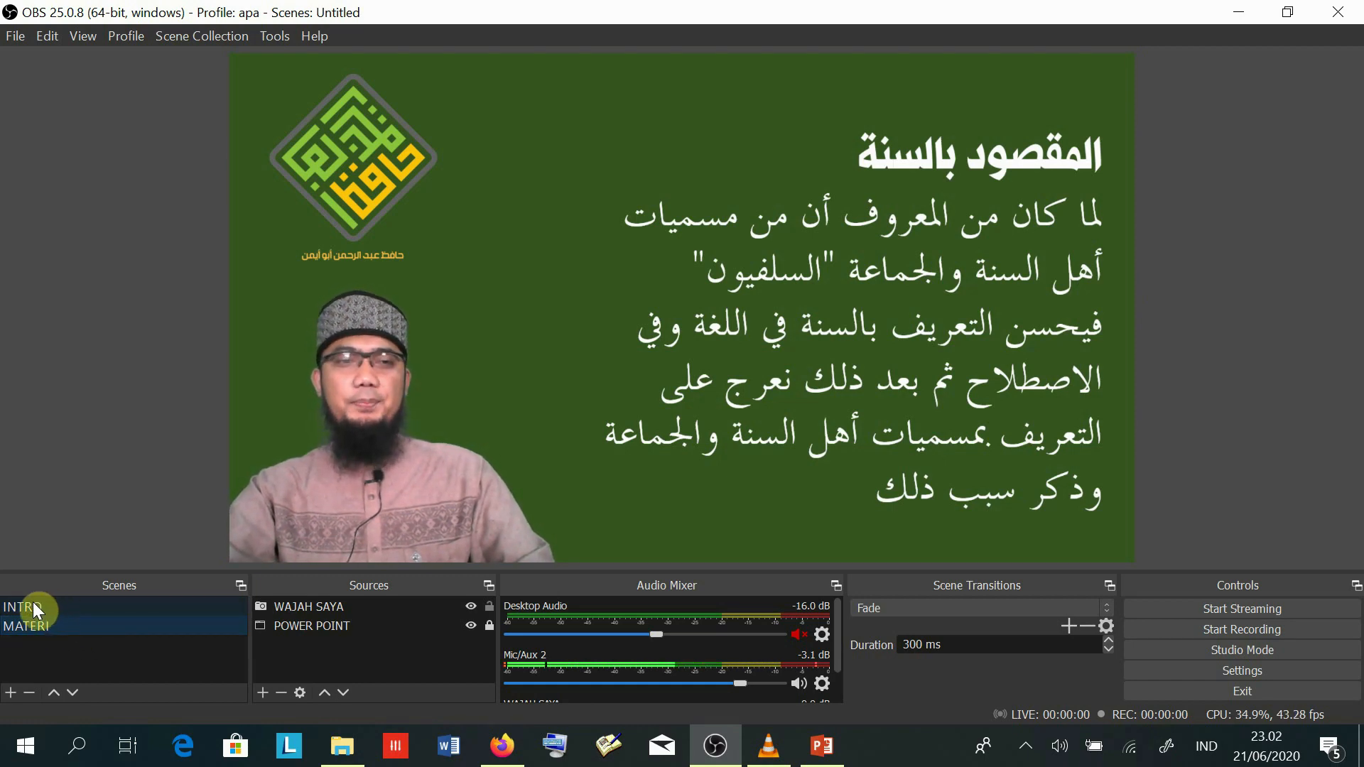
{"action": "left_click", "coordinate": [44, 605]}
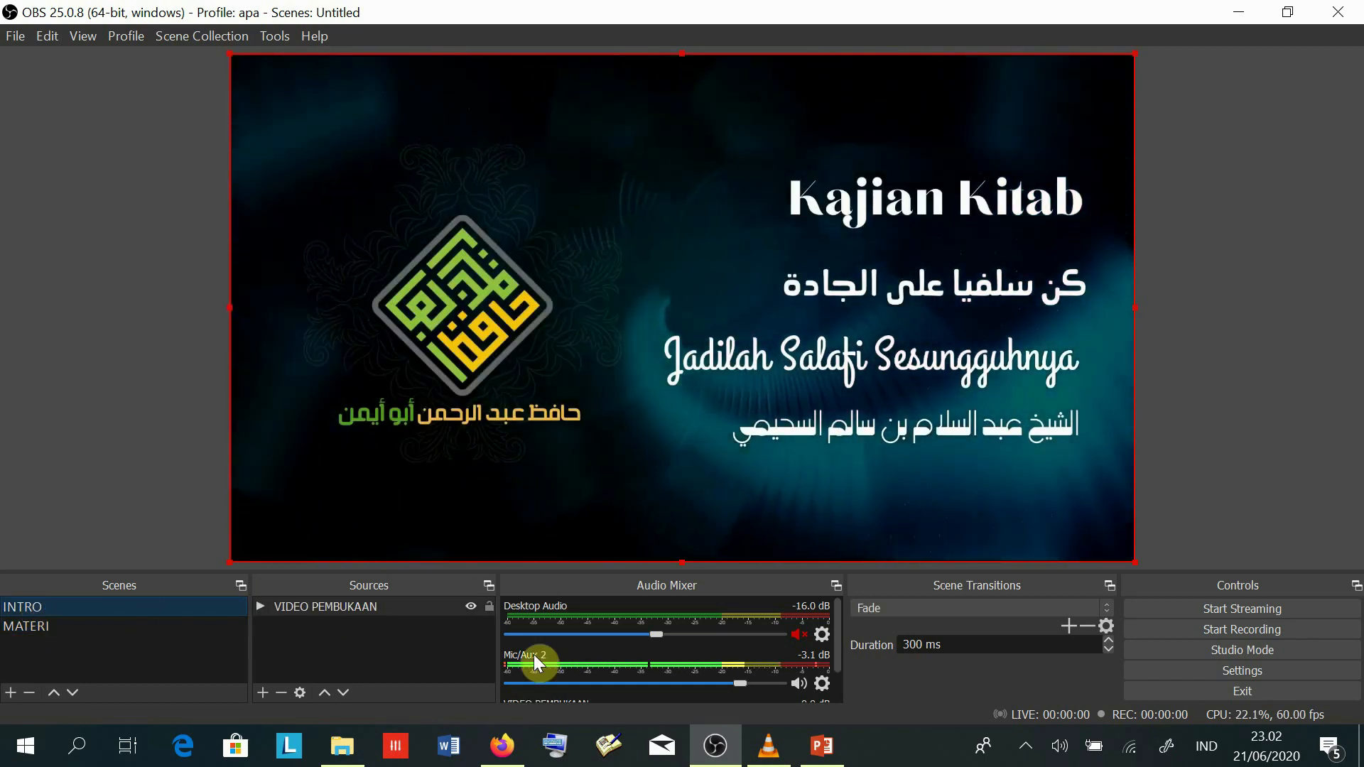
{"action": "left_click", "coordinate": [1248, 632]}
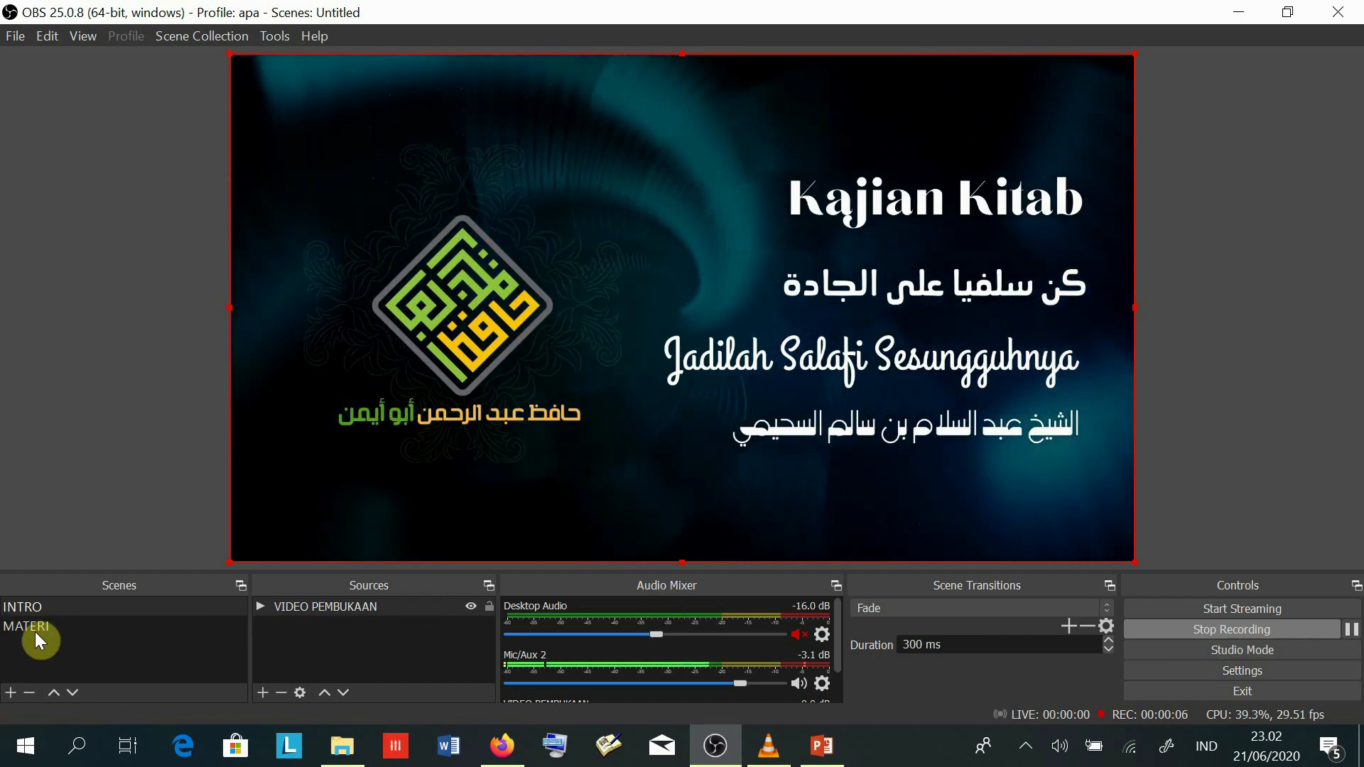
- Switch the recording to MATERI and bring the PowerPoint slide show to the front
{"action": "left_click", "coordinate": [37, 629]}
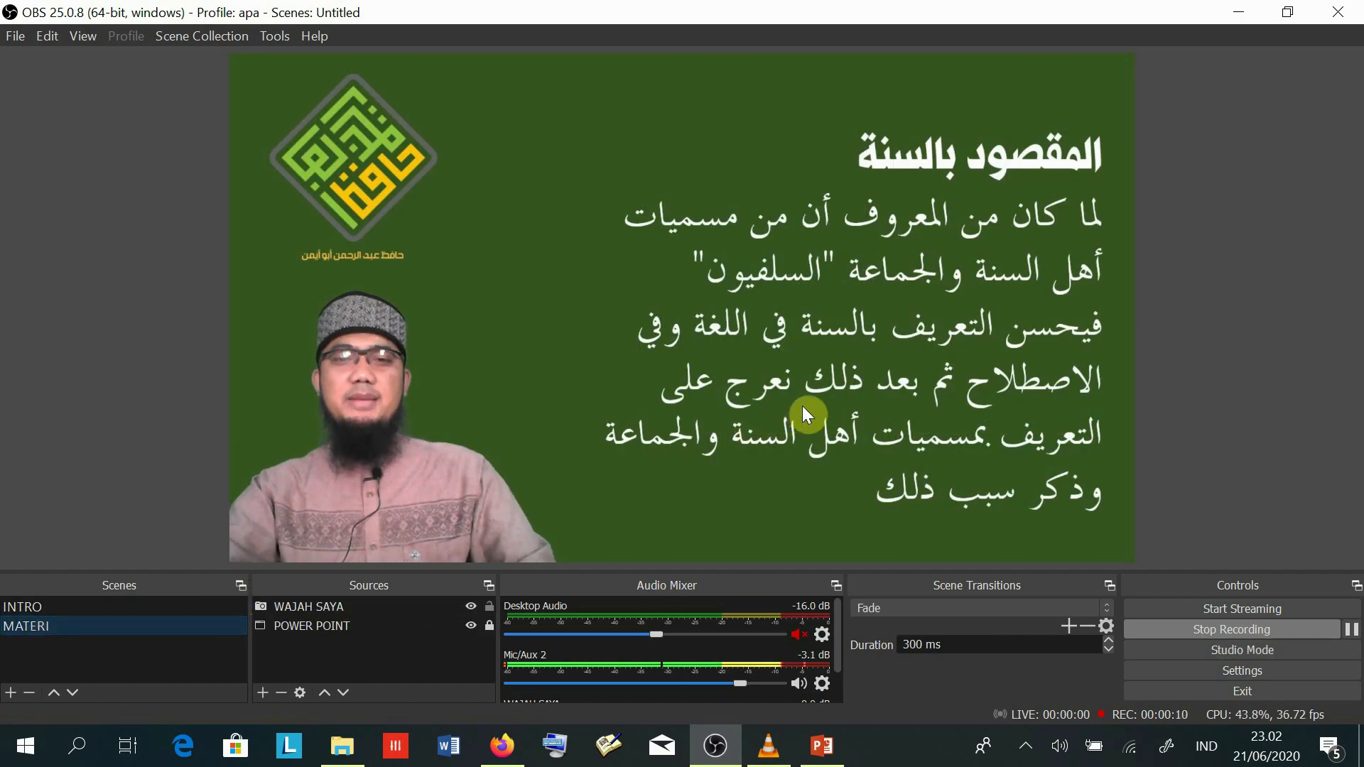
{"action": "left_click", "coordinate": [822, 751]}
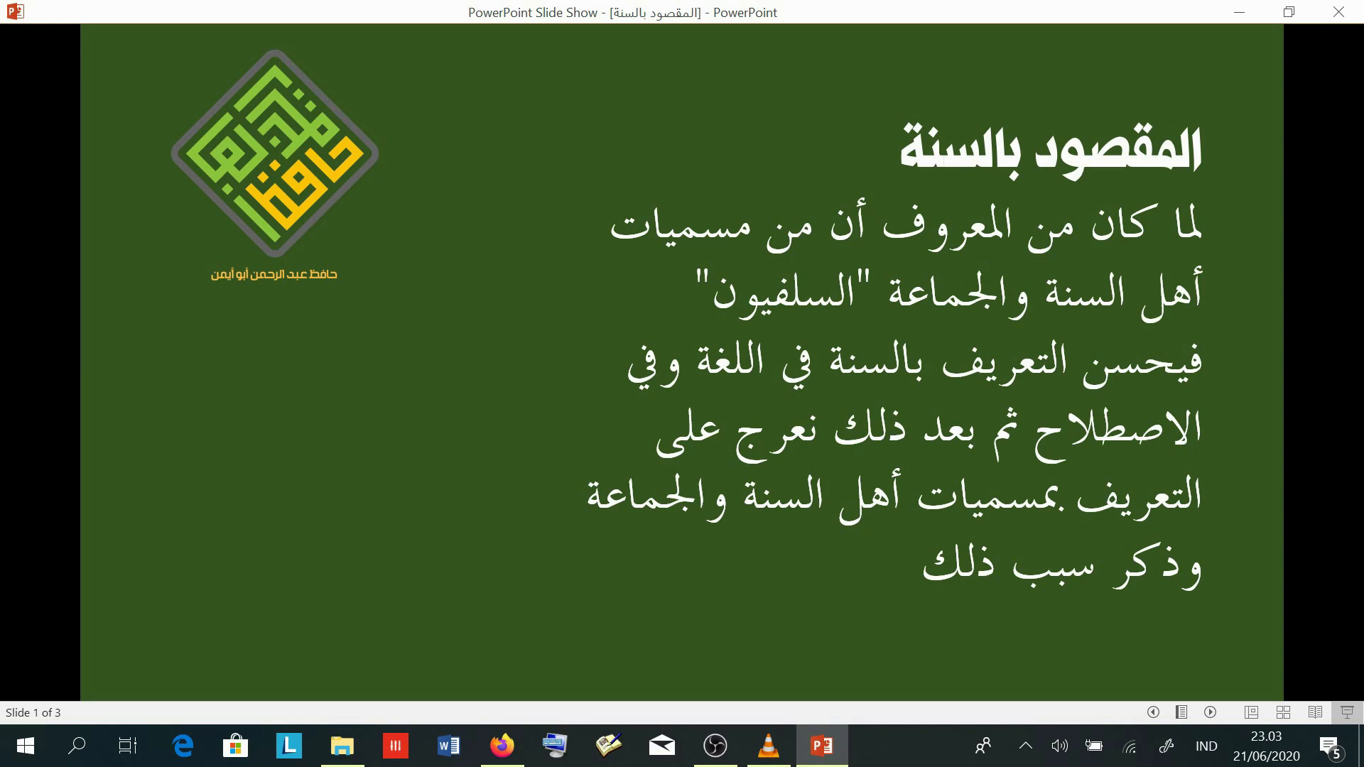
- Advance the slide show through slides 2 and 3, then return to OBS Studio
{"action": "key", "text": "Right"}
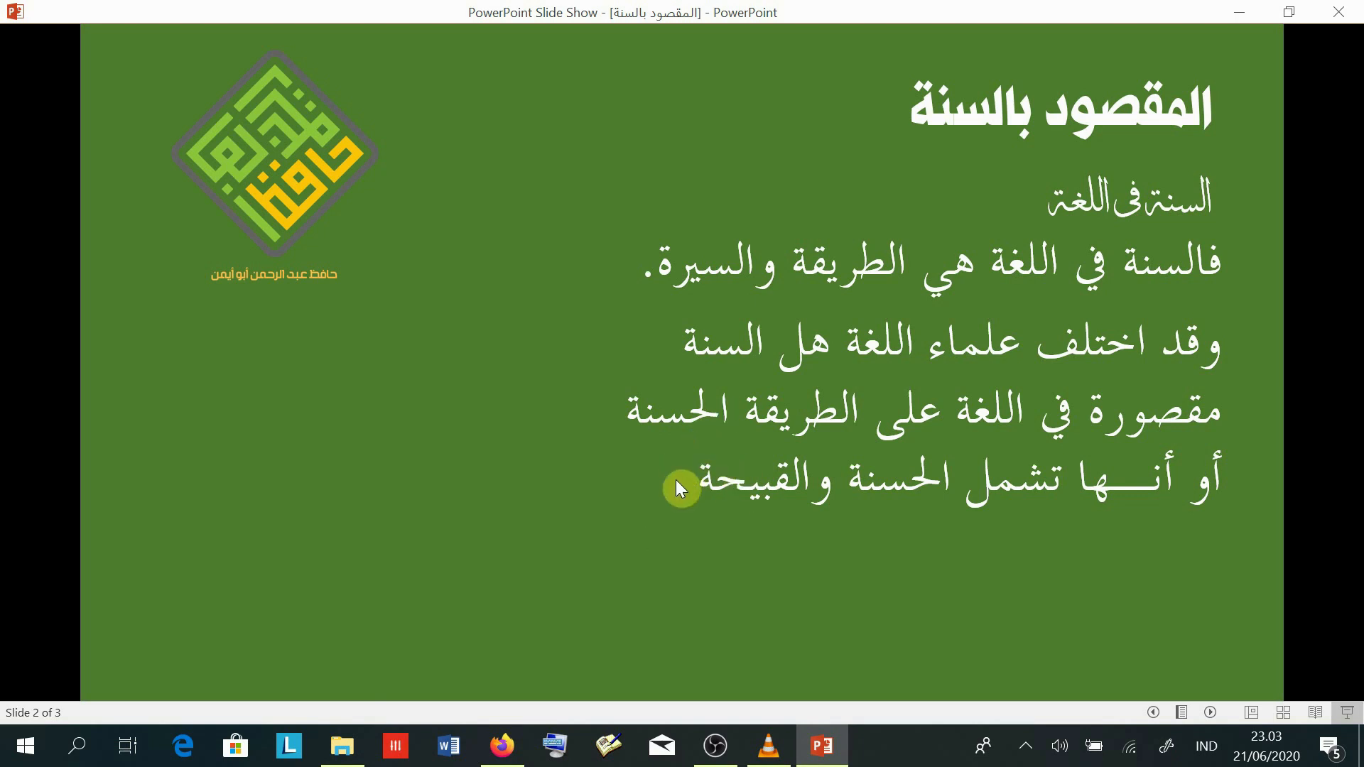
{"action": "key", "text": "Right"}
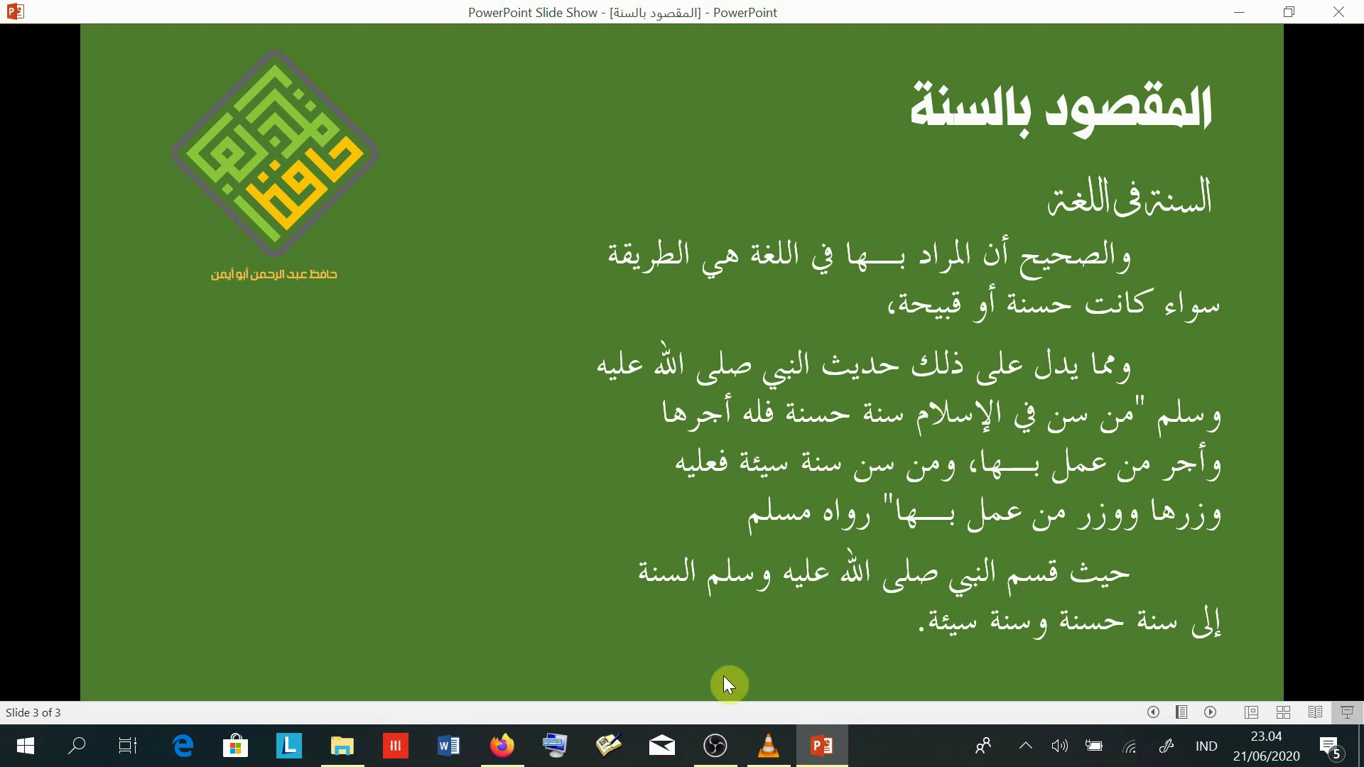
{"action": "left_click", "coordinate": [715, 744]}
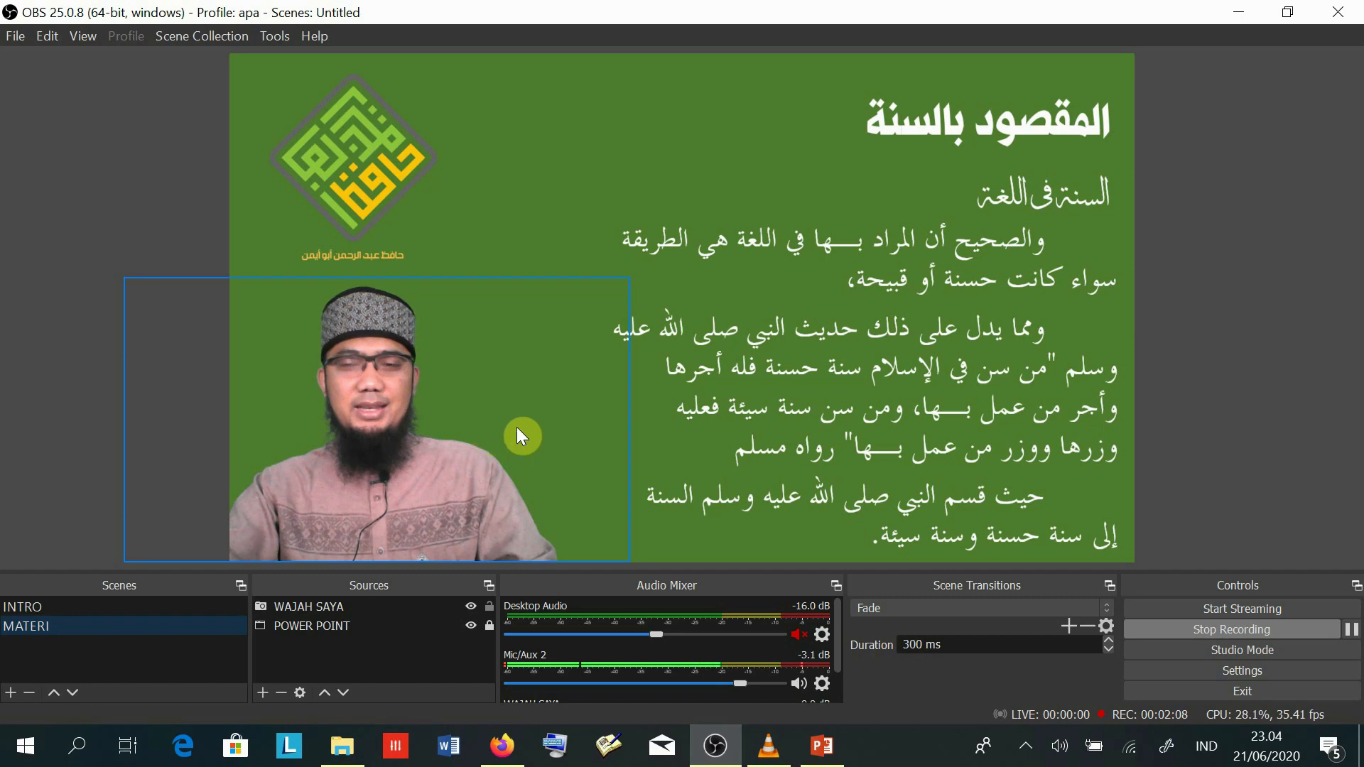
- Stop the lecture recording at about 2:14 and open OBS's File menu
{"action": "left_click", "coordinate": [1228, 633]}
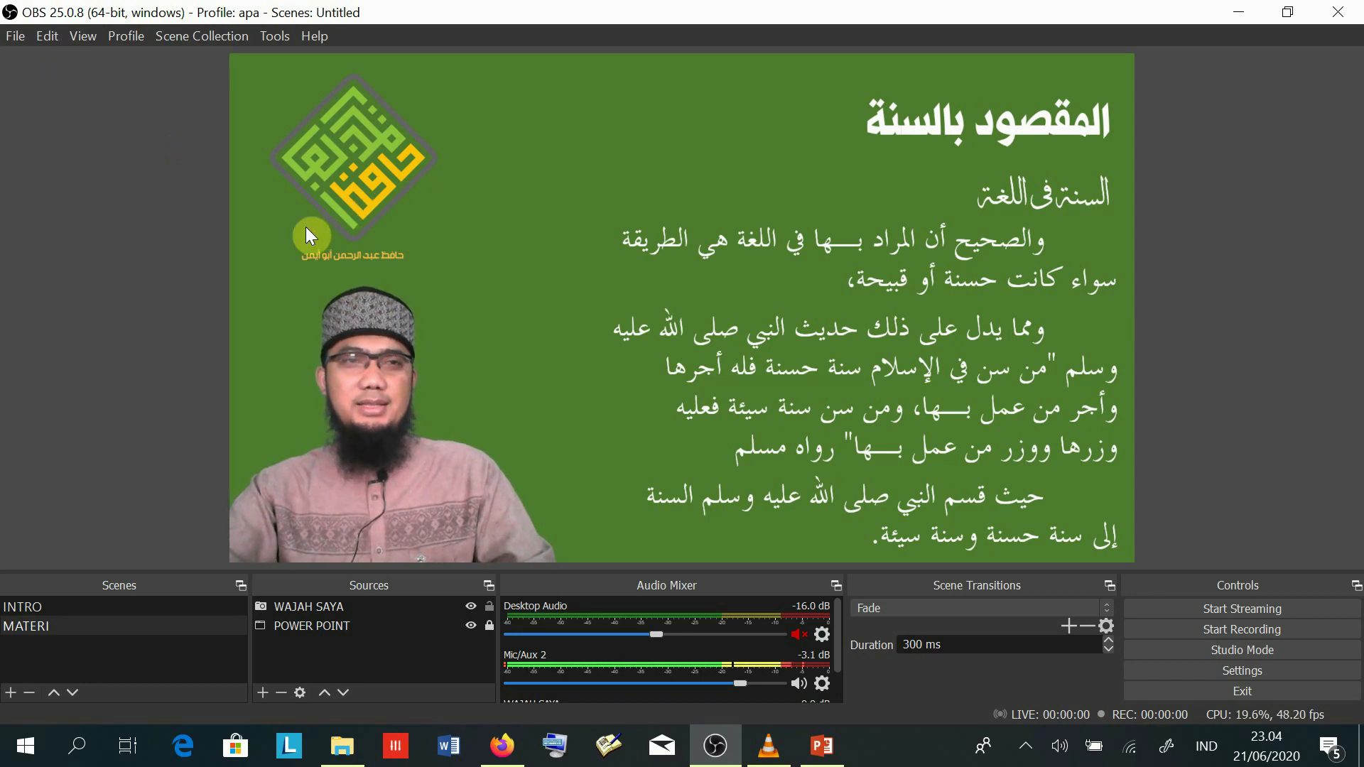
{"action": "left_click", "coordinate": [14, 39]}
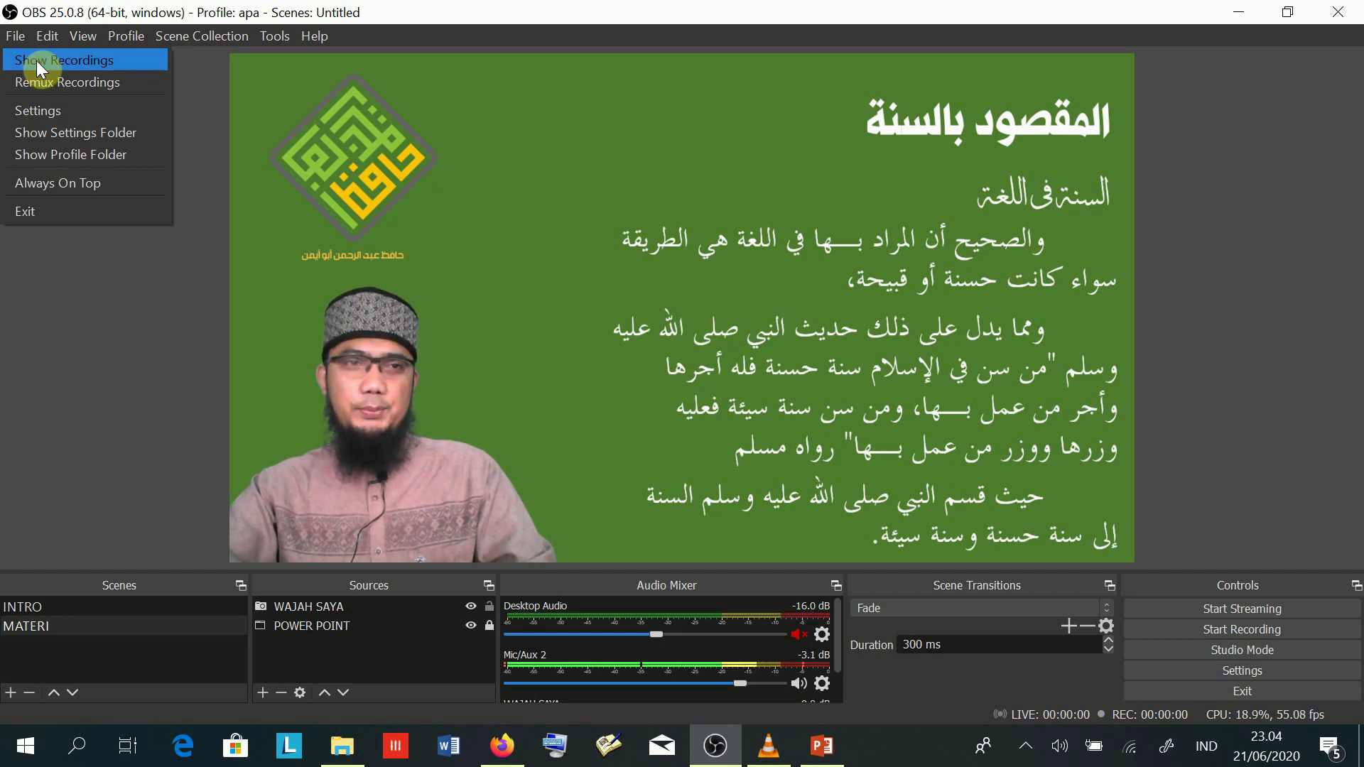
{"action": "left_click", "coordinate": [37, 61]}
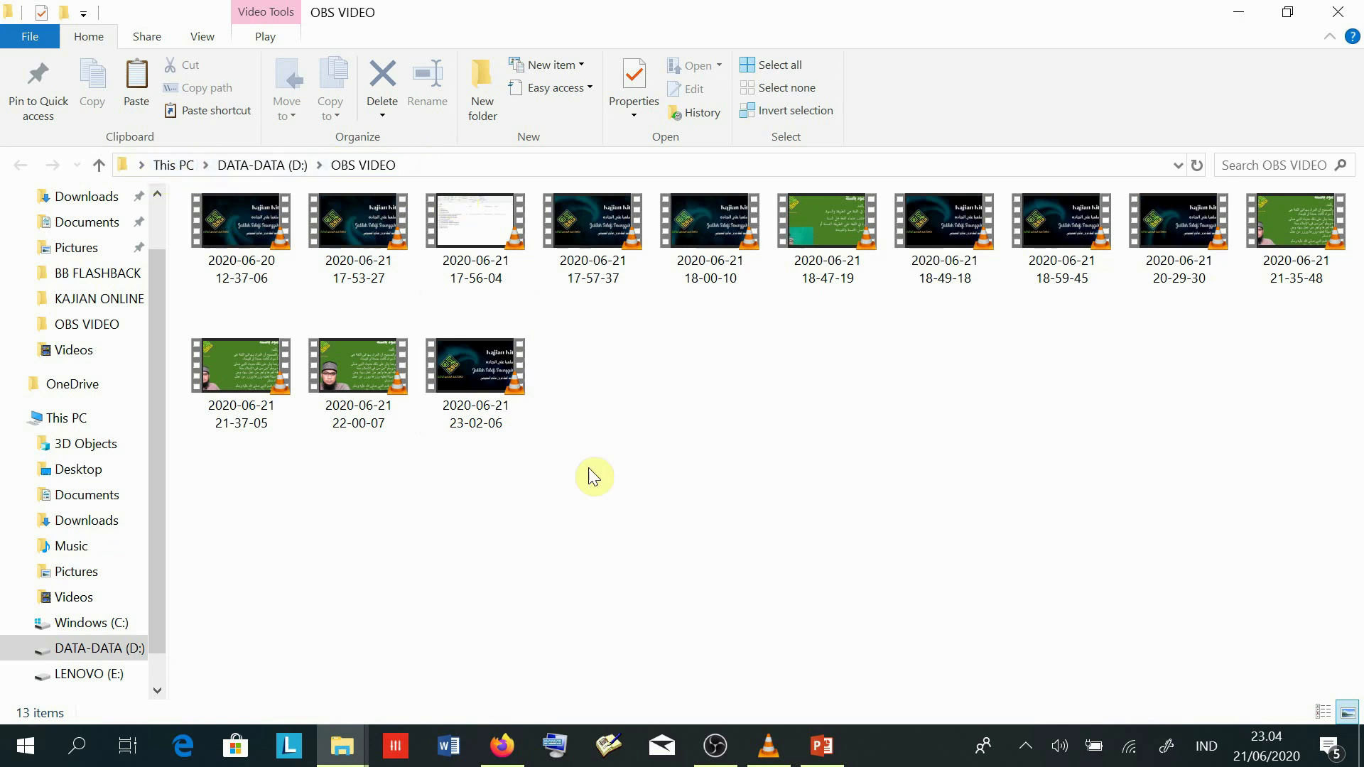
{"action": "left_click", "coordinate": [503, 382]}
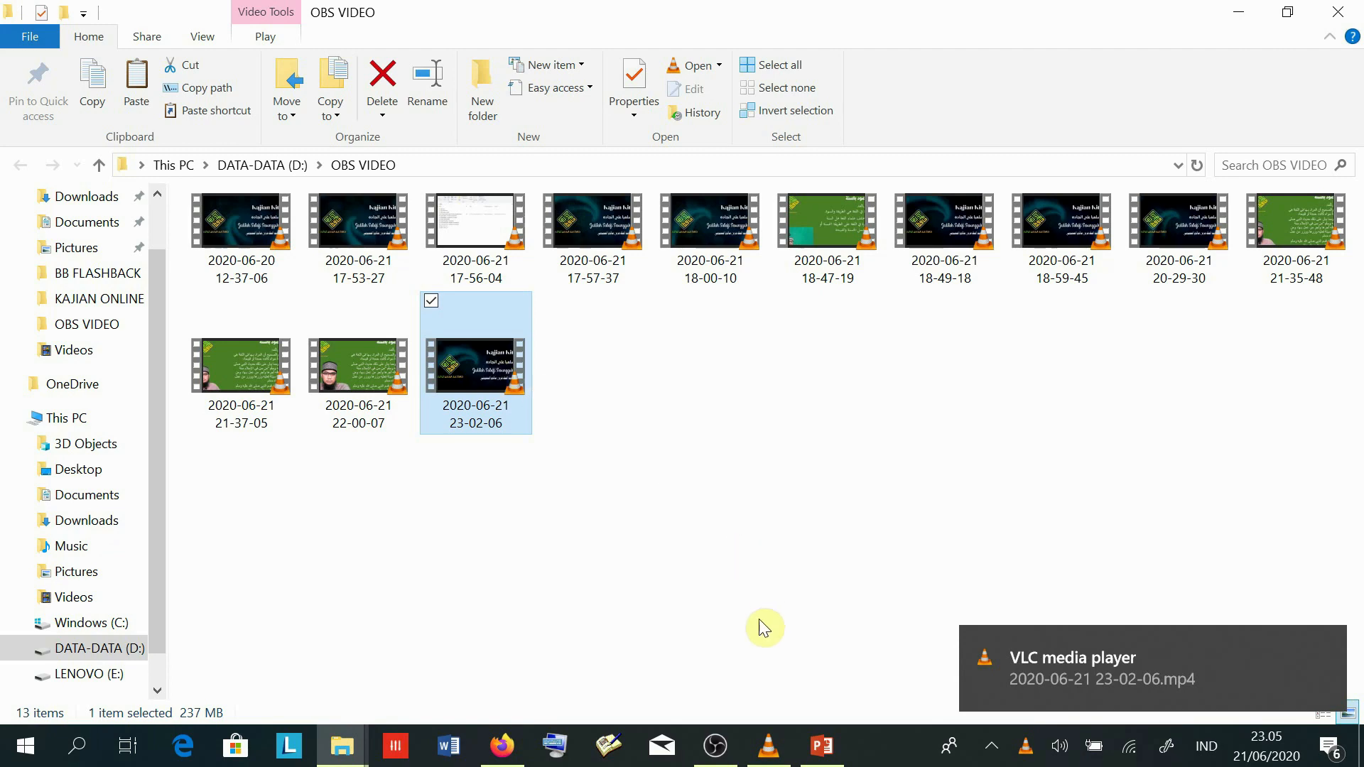
{"action": "left_click", "coordinate": [767, 751]}
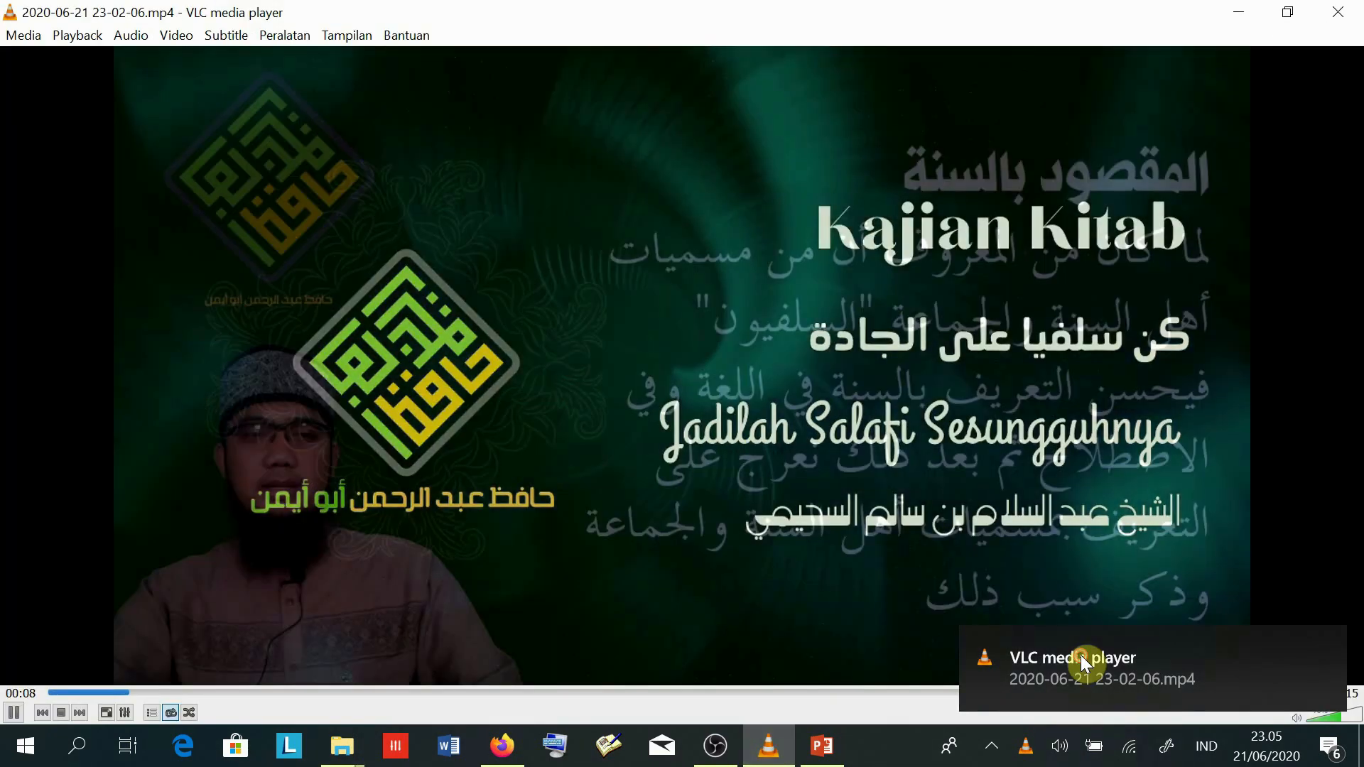
- Play the recording full screen from the start, toggling between full screen and the player window
{"action": "double_click", "coordinate": [723, 439]}
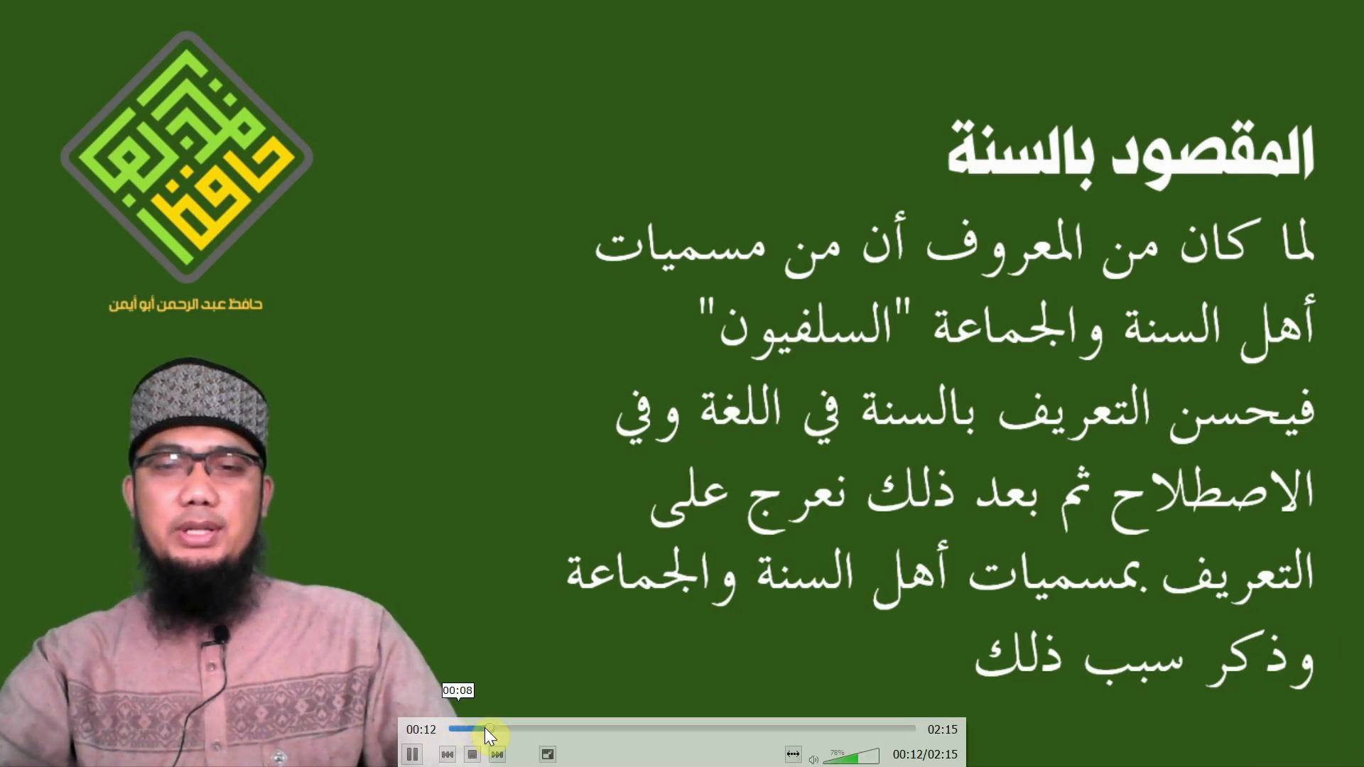
{"action": "left_click", "coordinate": [449, 726]}
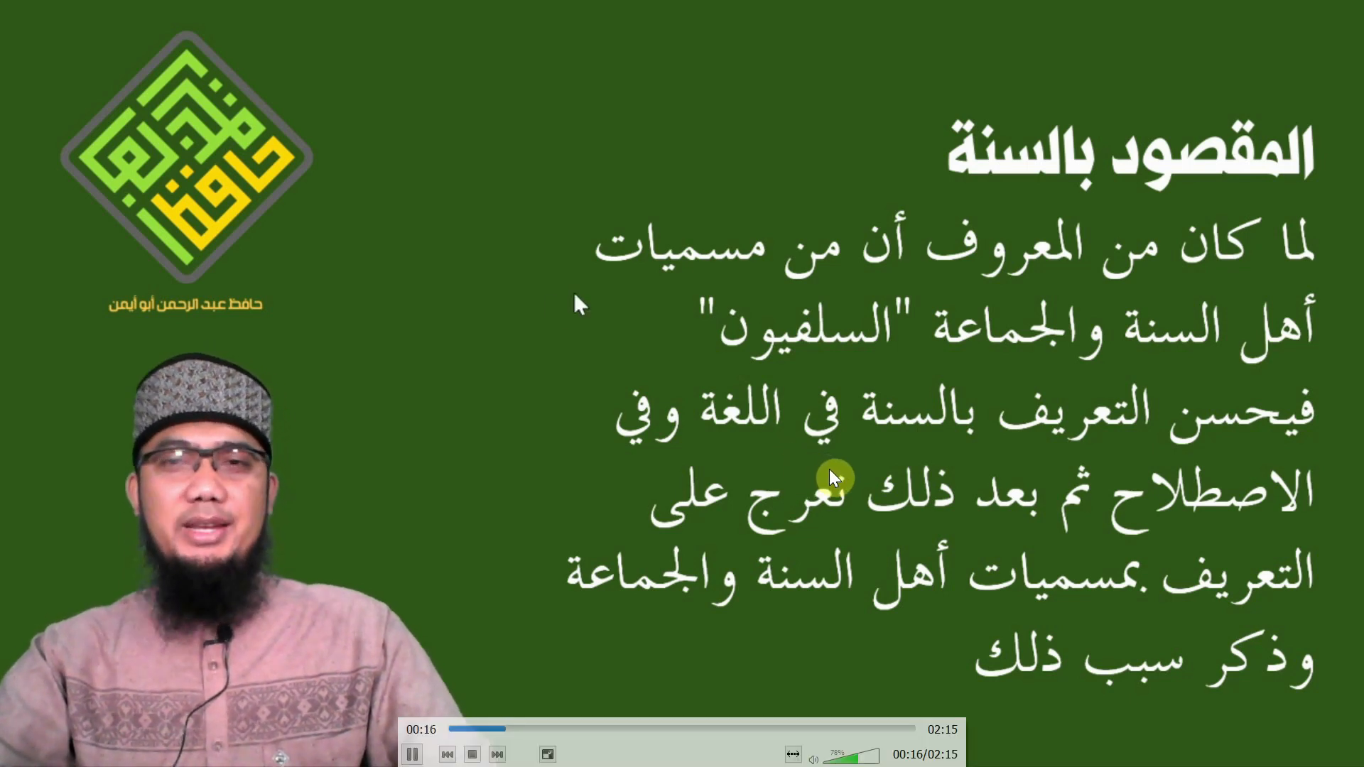
{"action": "double_click", "coordinate": [1200, 669]}
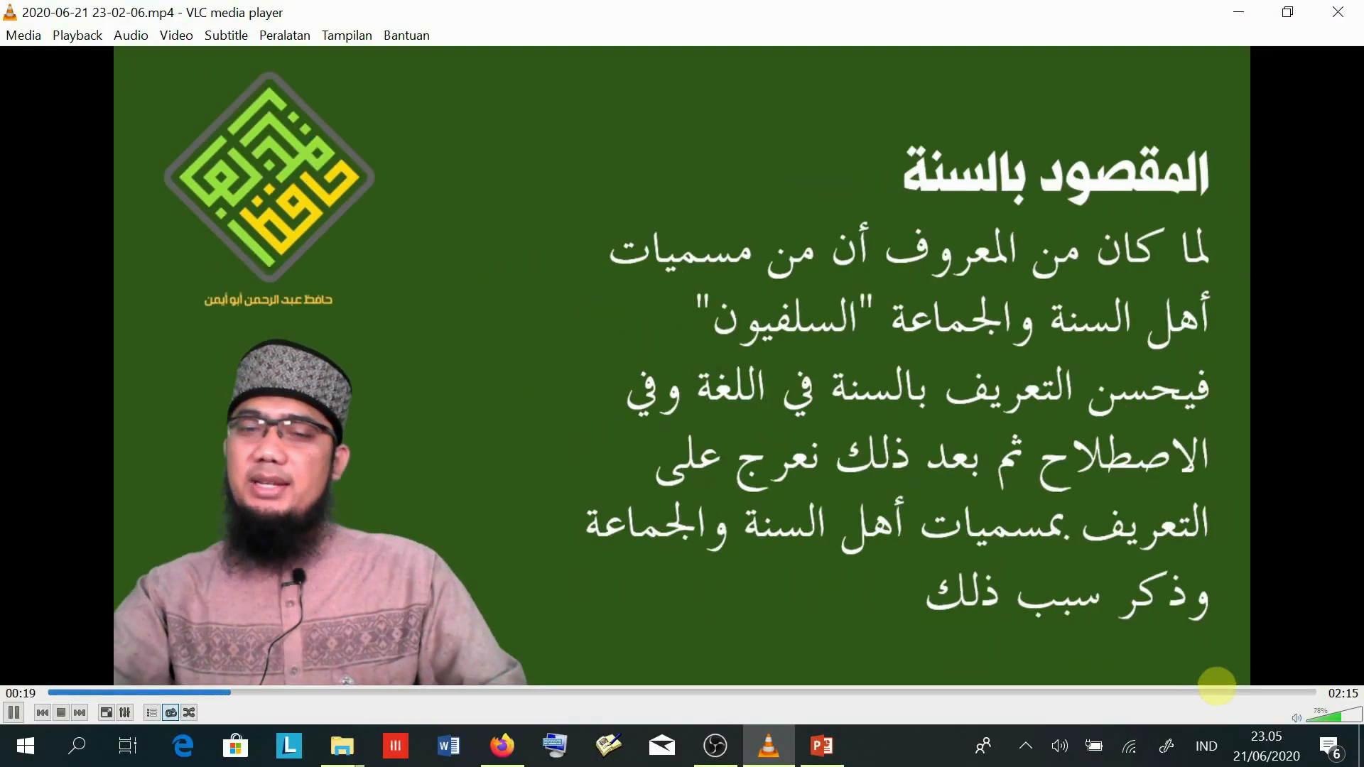
{"action": "double_click", "coordinate": [1199, 669]}
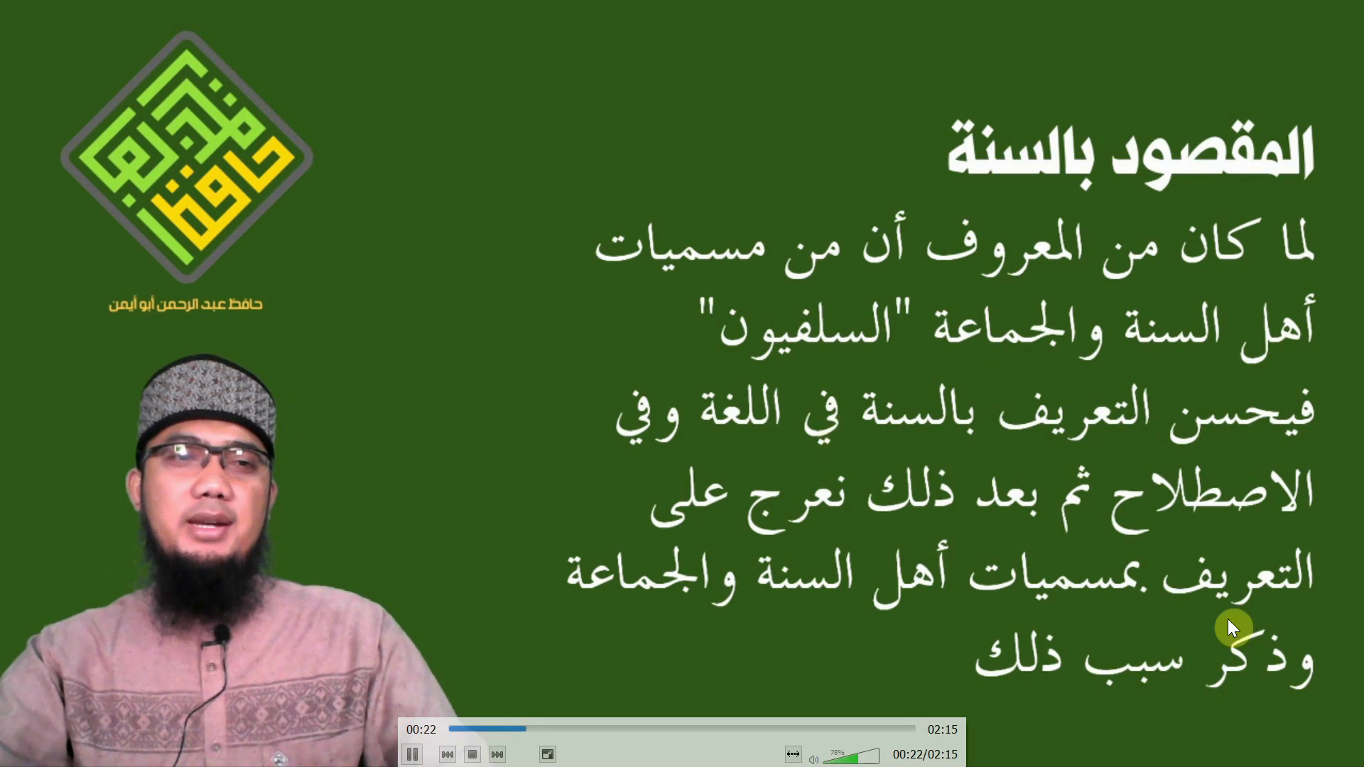
{"action": "double_click", "coordinate": [130, 395]}
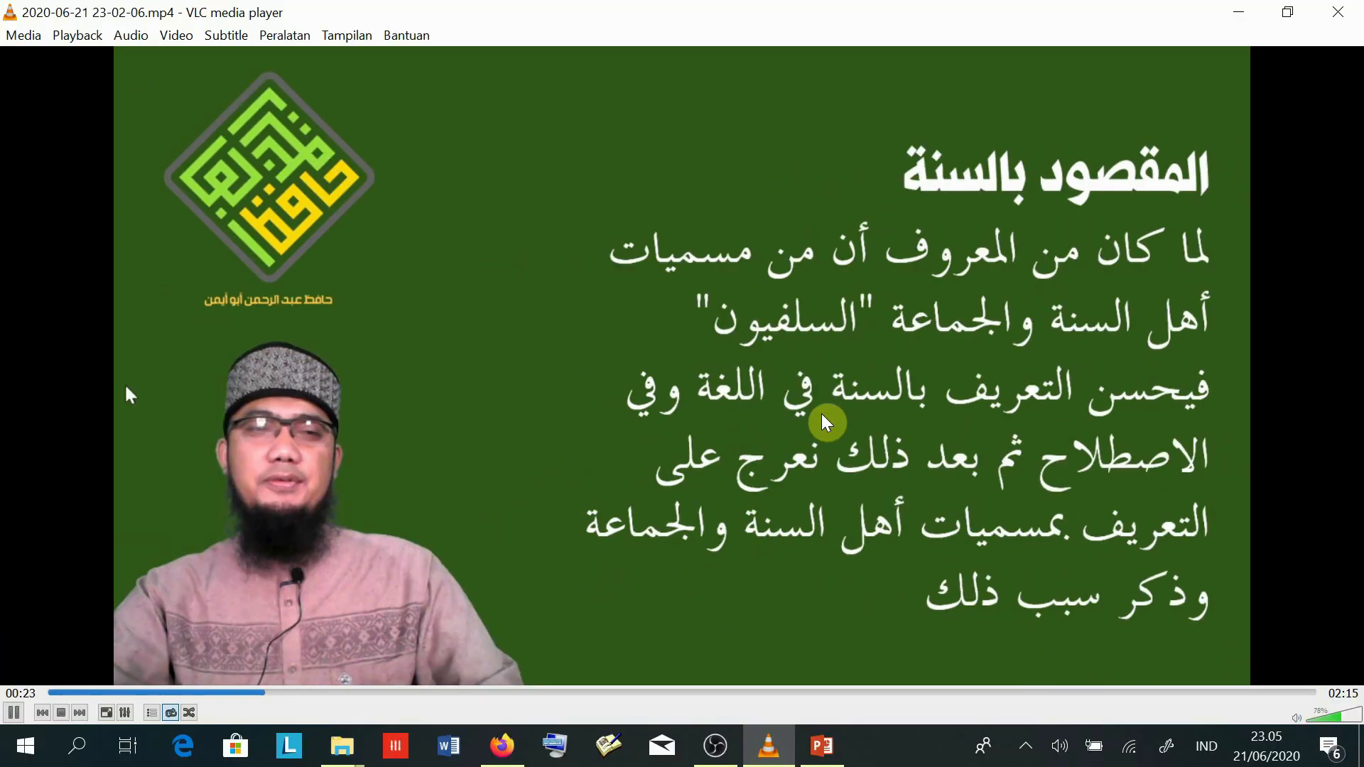
{"action": "left_click", "coordinate": [1025, 746]}
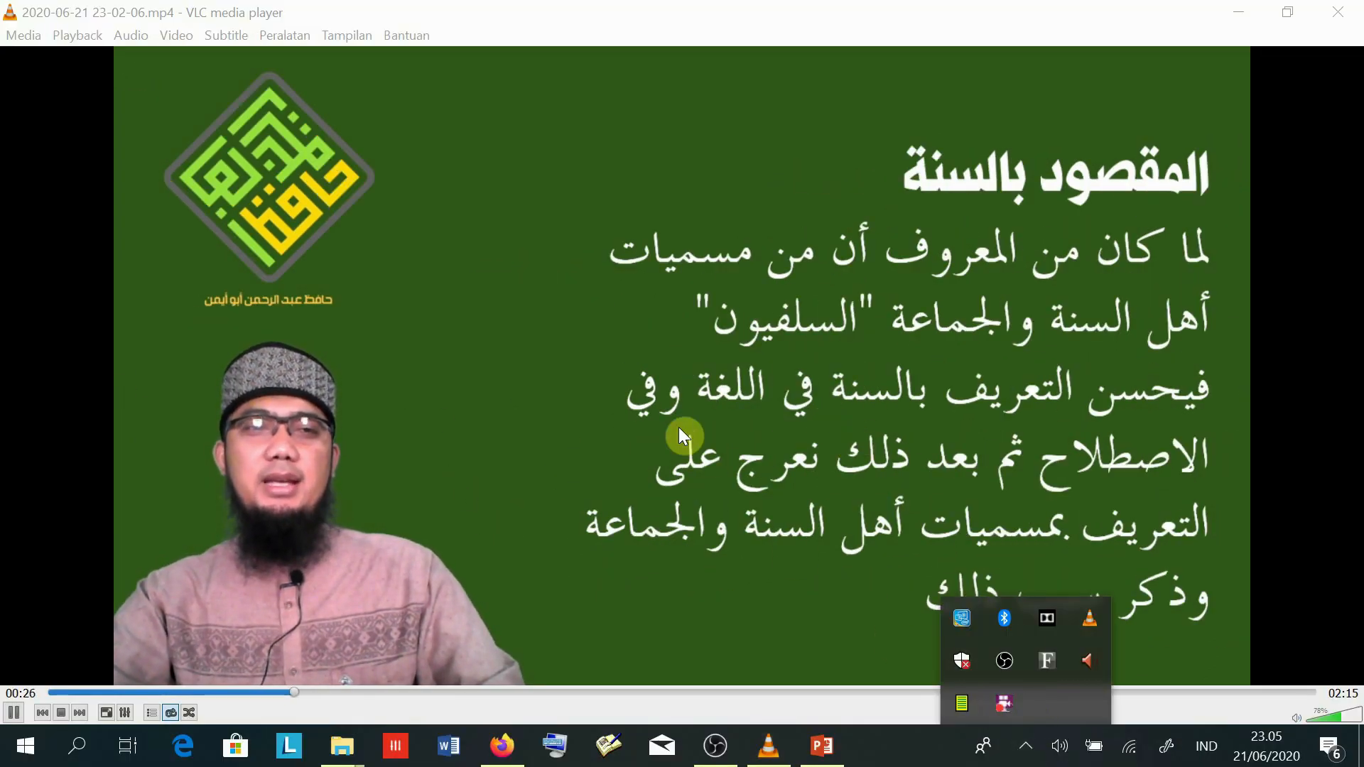
{"action": "left_click", "coordinate": [1018, 643]}
{"action": "double_click", "coordinate": [1019, 643]}
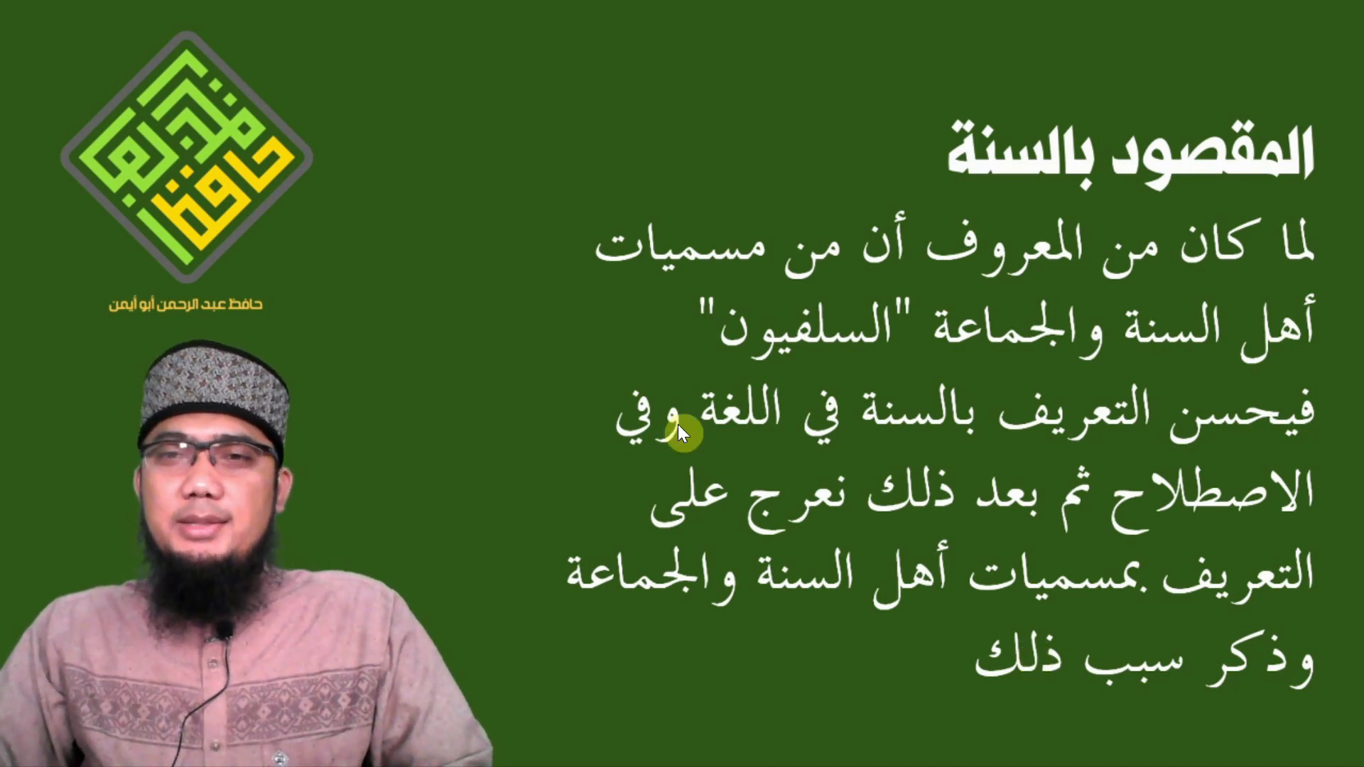
- Leave full screen, skip to a later slide near 2:01, then close VLC
{"action": "mouse_move", "coordinate": [662, 416]}
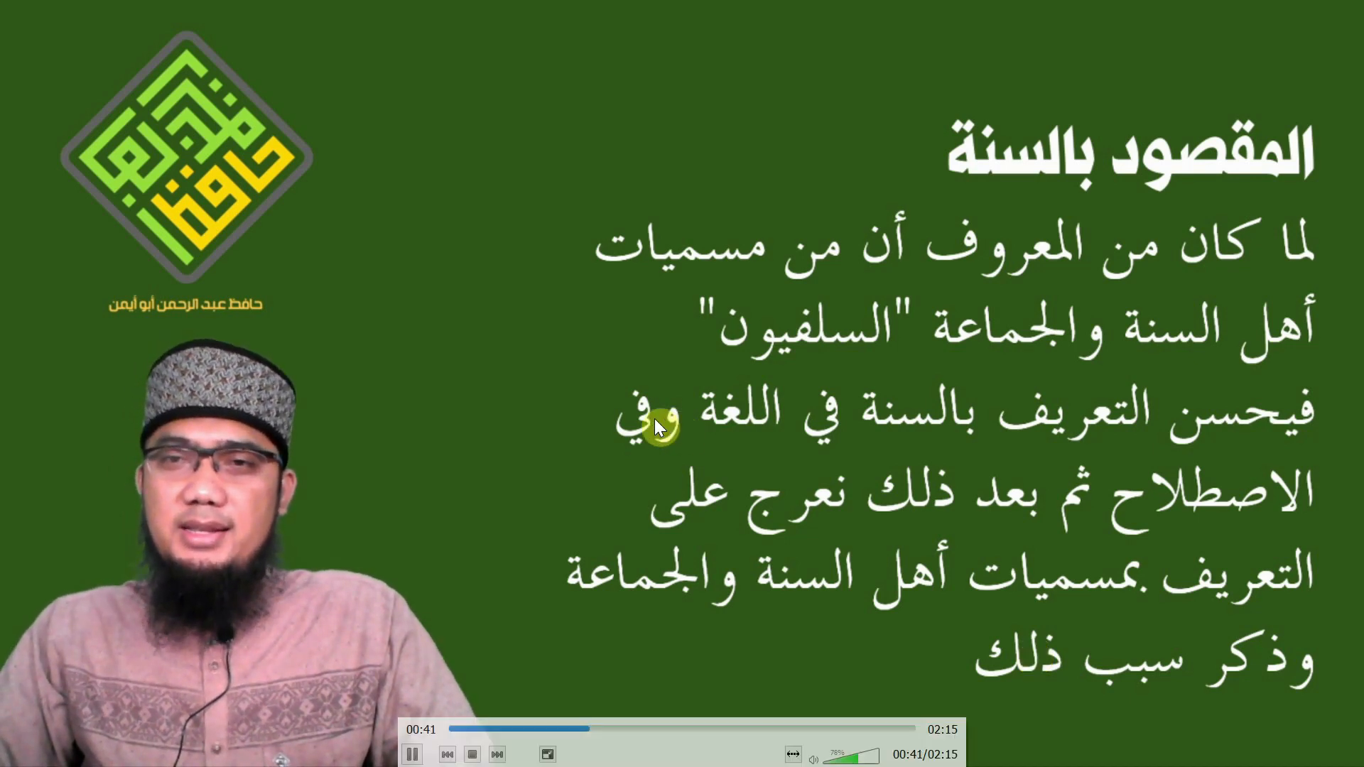
{"action": "double_click", "coordinate": [953, 596]}
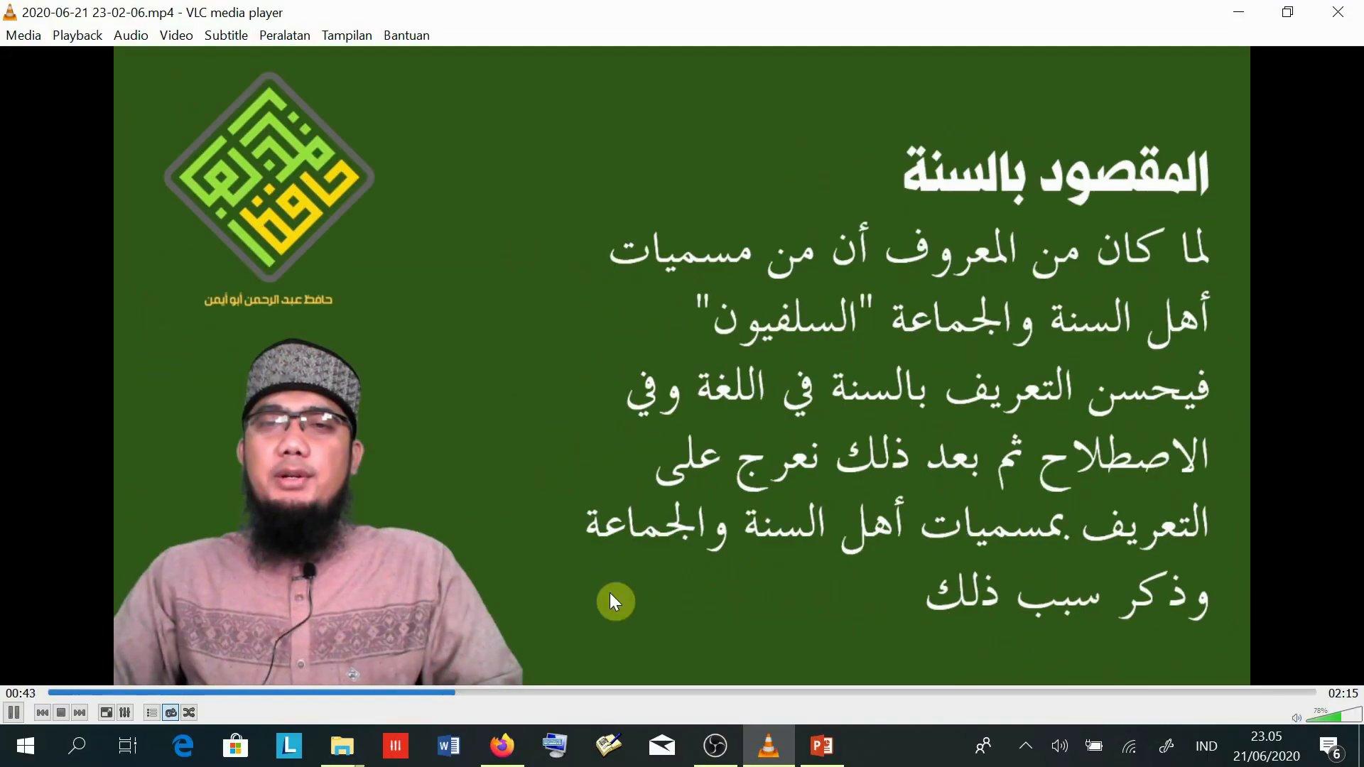
{"action": "left_click", "coordinate": [1156, 692]}
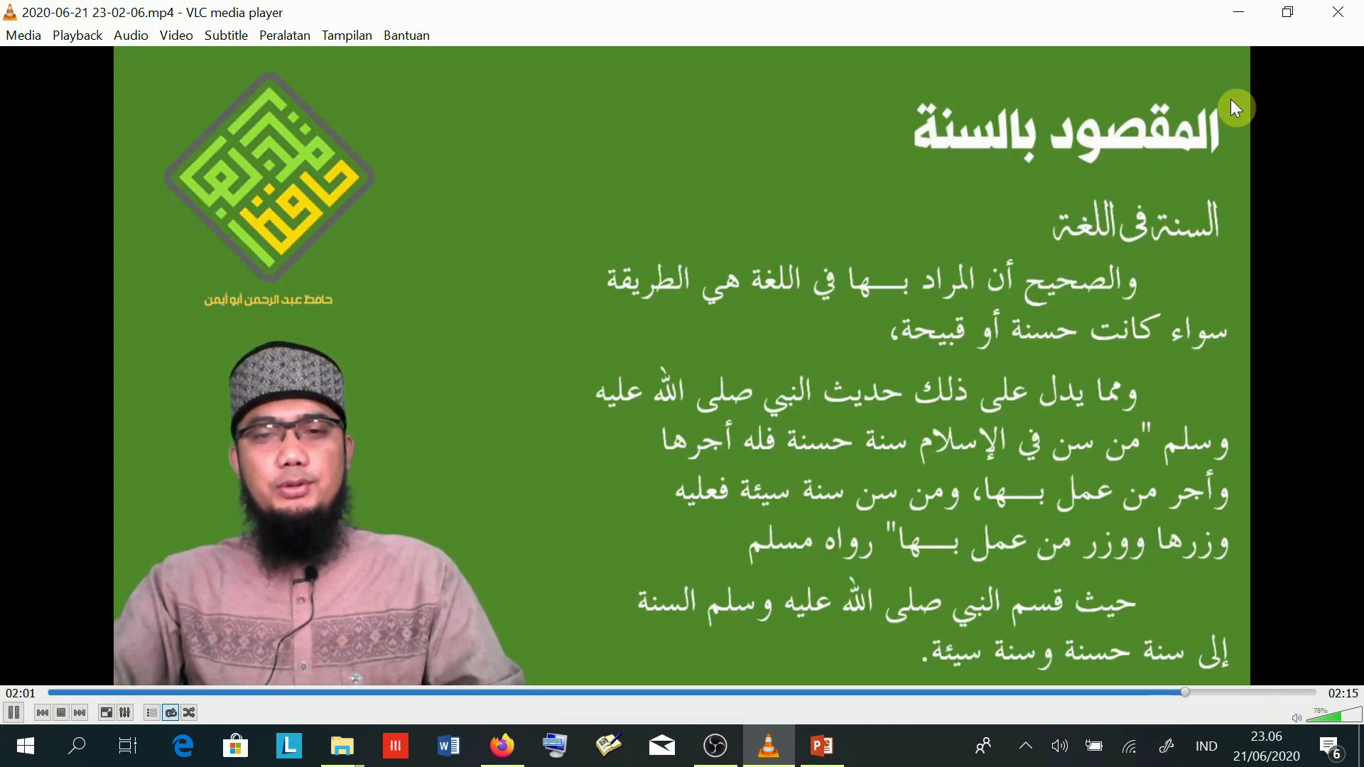
{"action": "left_click", "coordinate": [1340, 15]}
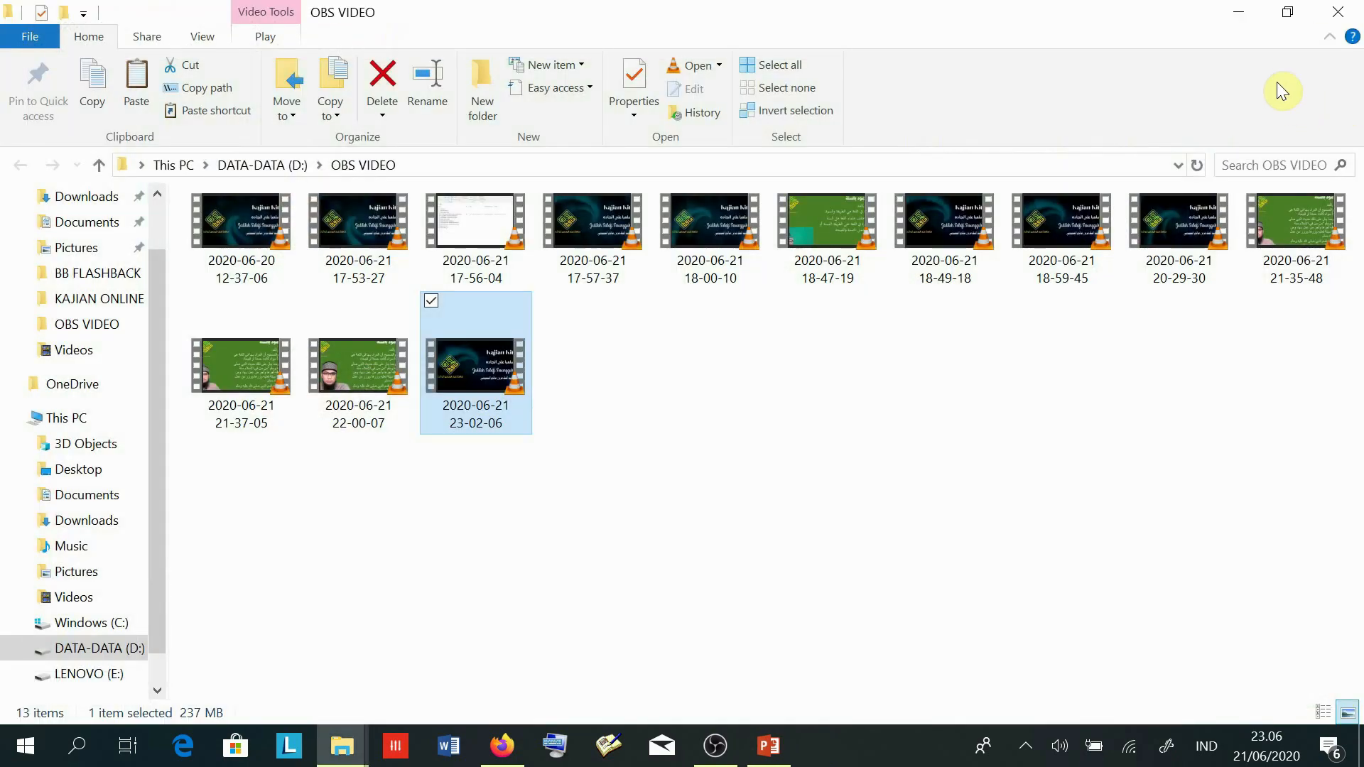
- Return to OBS, switch to the INTRO scene, and open the Mic/Aux 2 audio filters
{"action": "left_click", "coordinate": [1238, 12]}
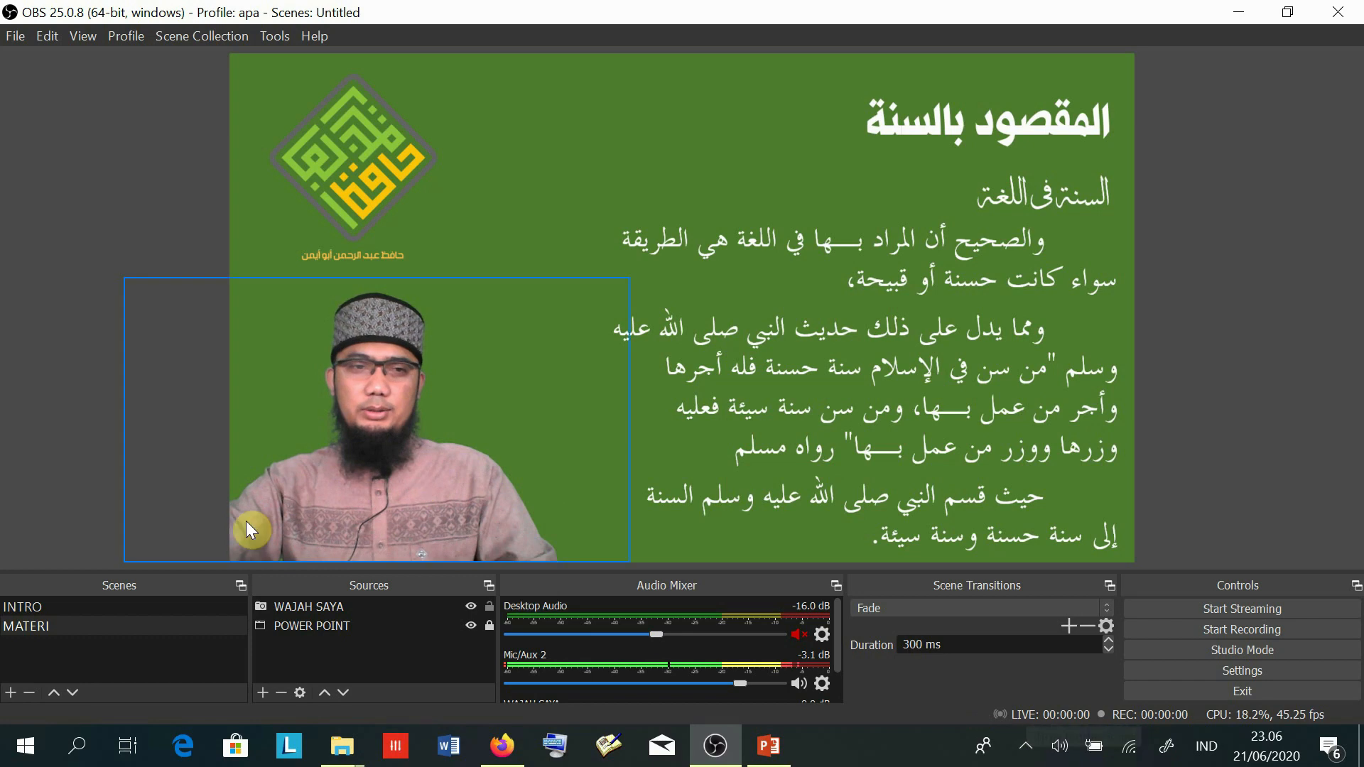
{"action": "left_click", "coordinate": [57, 606]}
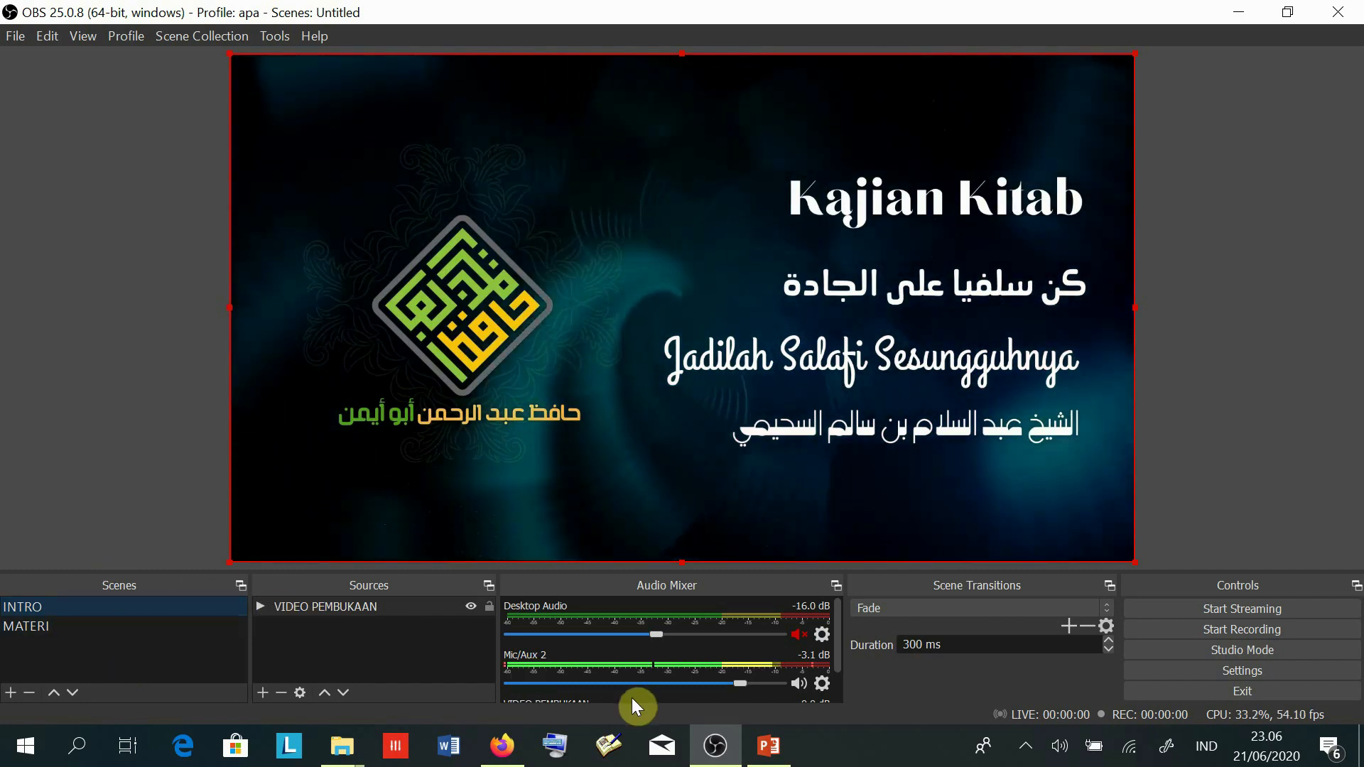
{"action": "left_click_drag", "start_coordinate": [834, 655], "coordinate": [832, 684]}
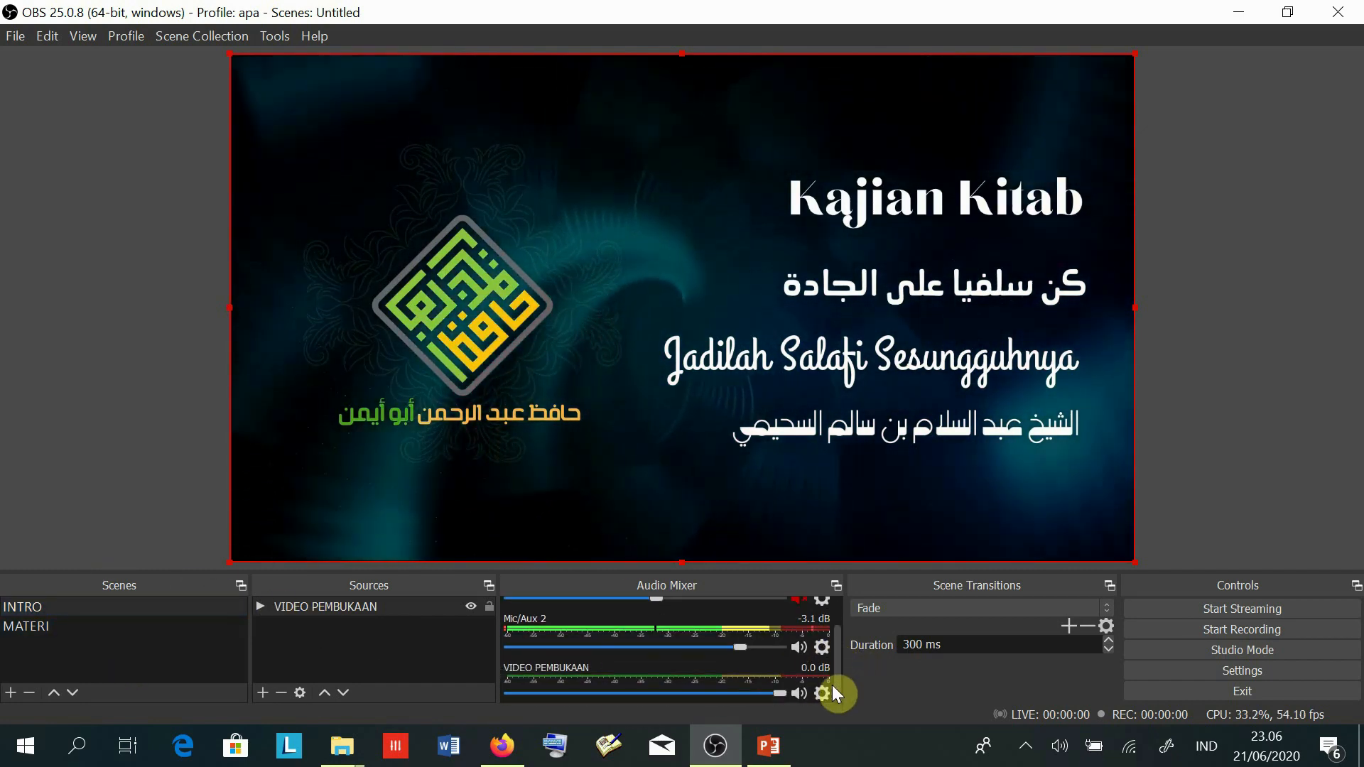
{"action": "left_click", "coordinate": [820, 646]}
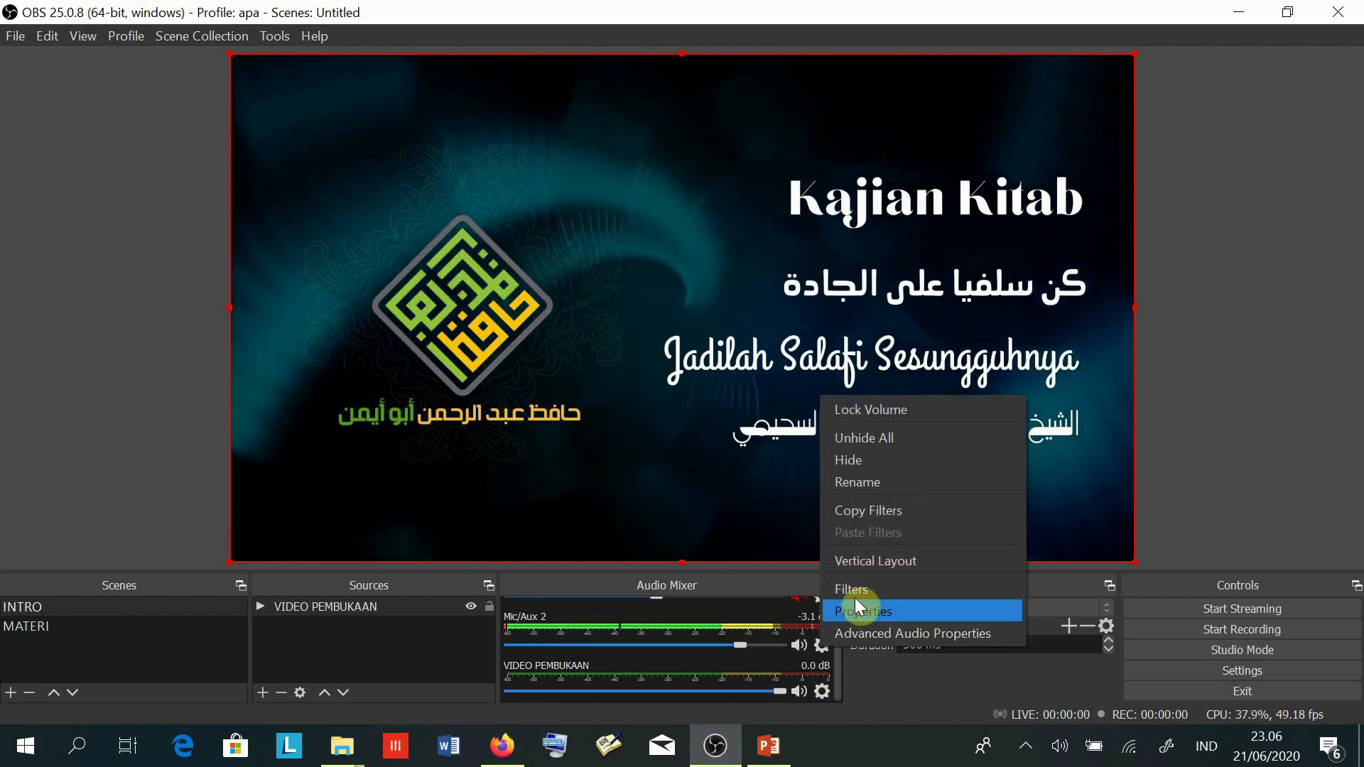
{"action": "left_click", "coordinate": [809, 558]}
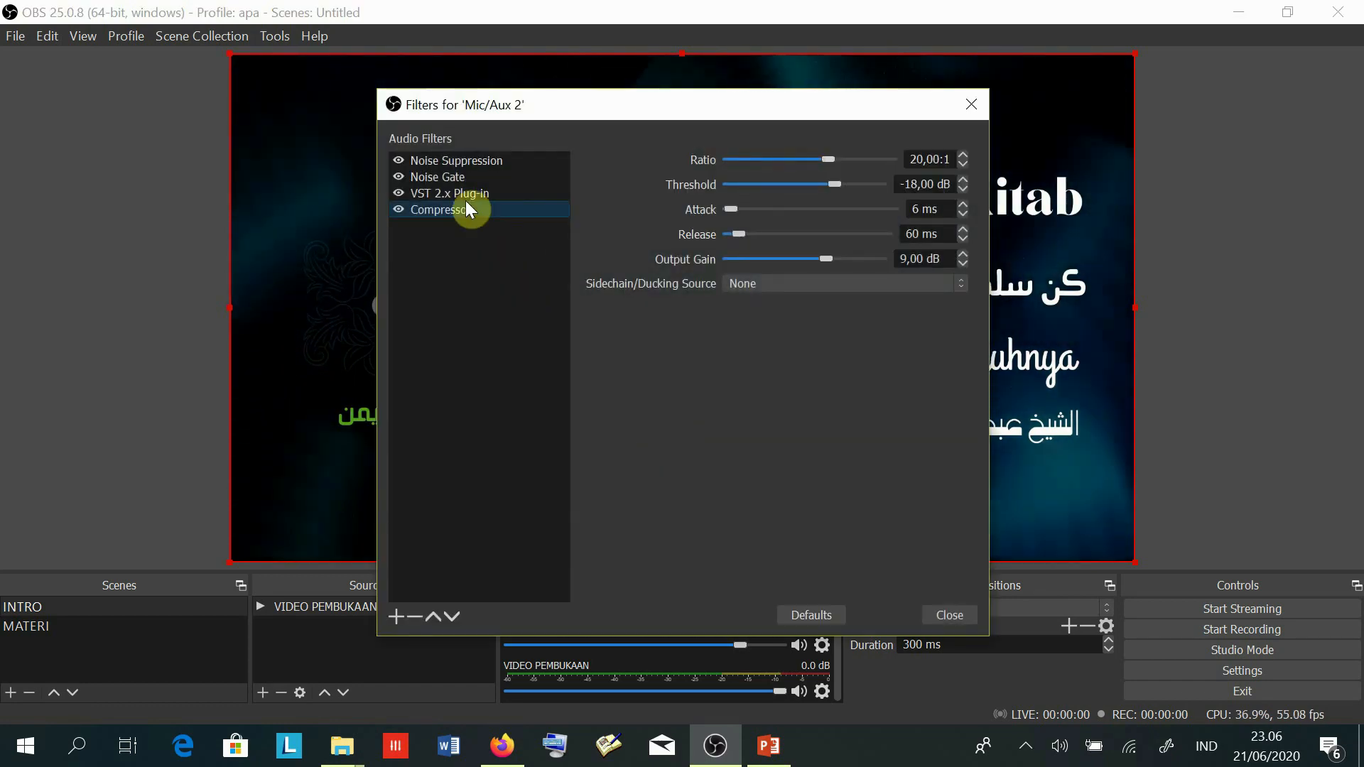
- Review the Noise Suppression, Noise Gate and VST 2.x filters, keeping BC Triple EQ 4 loaded
{"action": "left_click", "coordinate": [453, 157]}
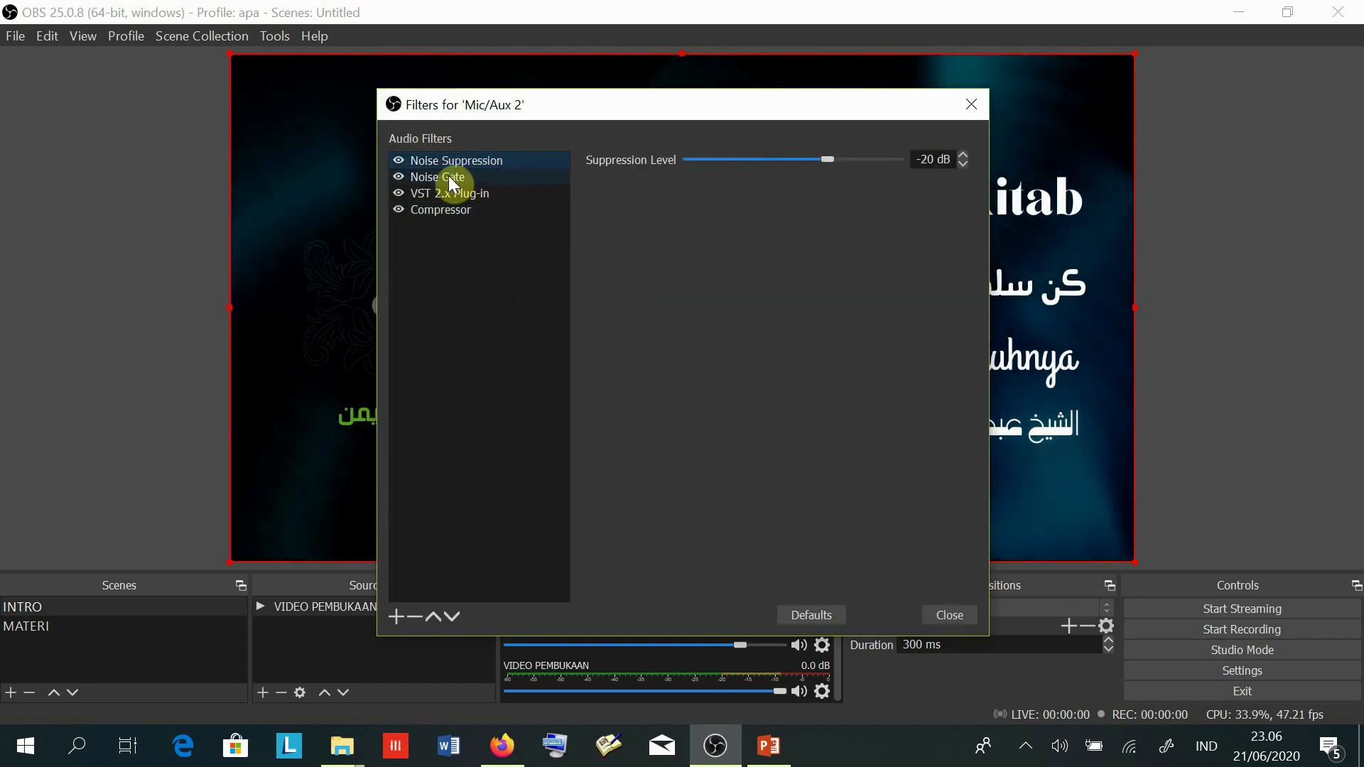
{"action": "left_click", "coordinate": [450, 176]}
{"action": "left_click", "coordinate": [466, 161]}
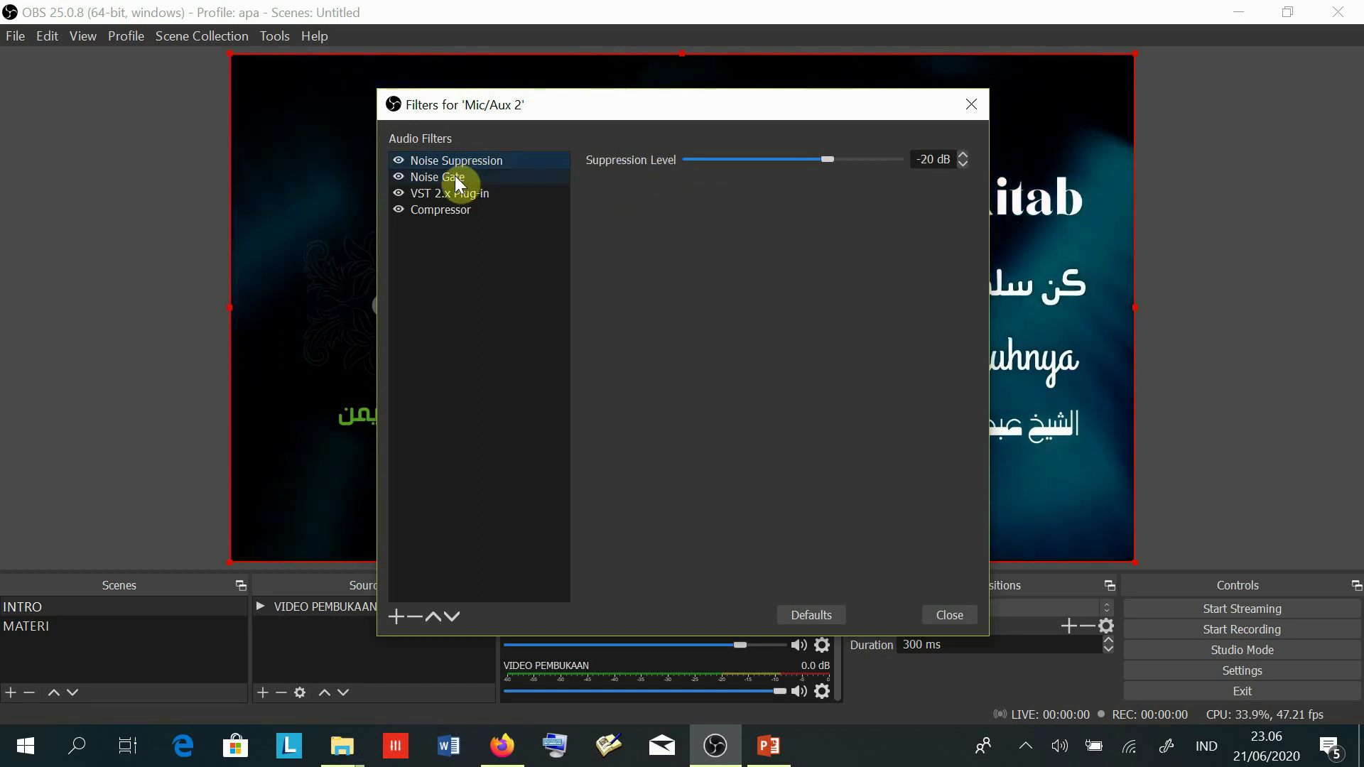
{"action": "left_click", "coordinate": [450, 178]}
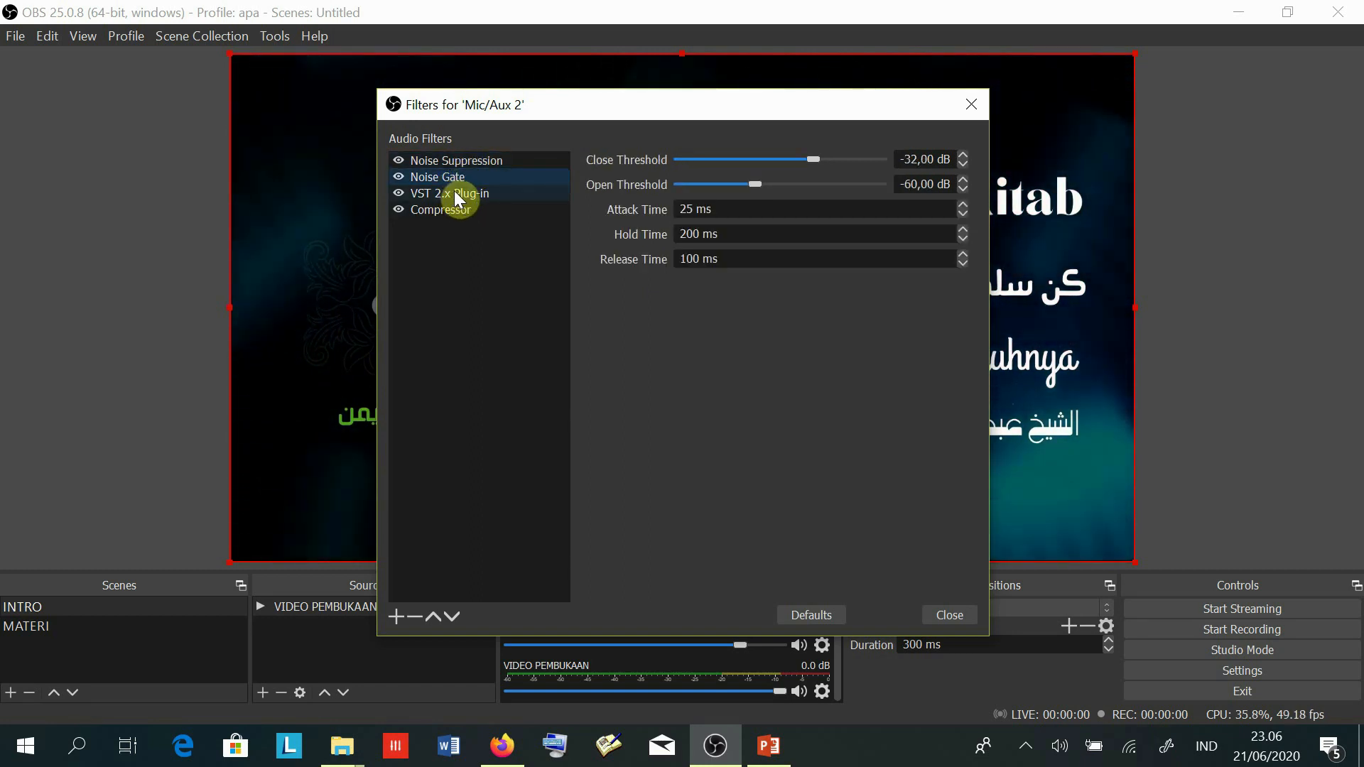
{"action": "left_click", "coordinate": [454, 192]}
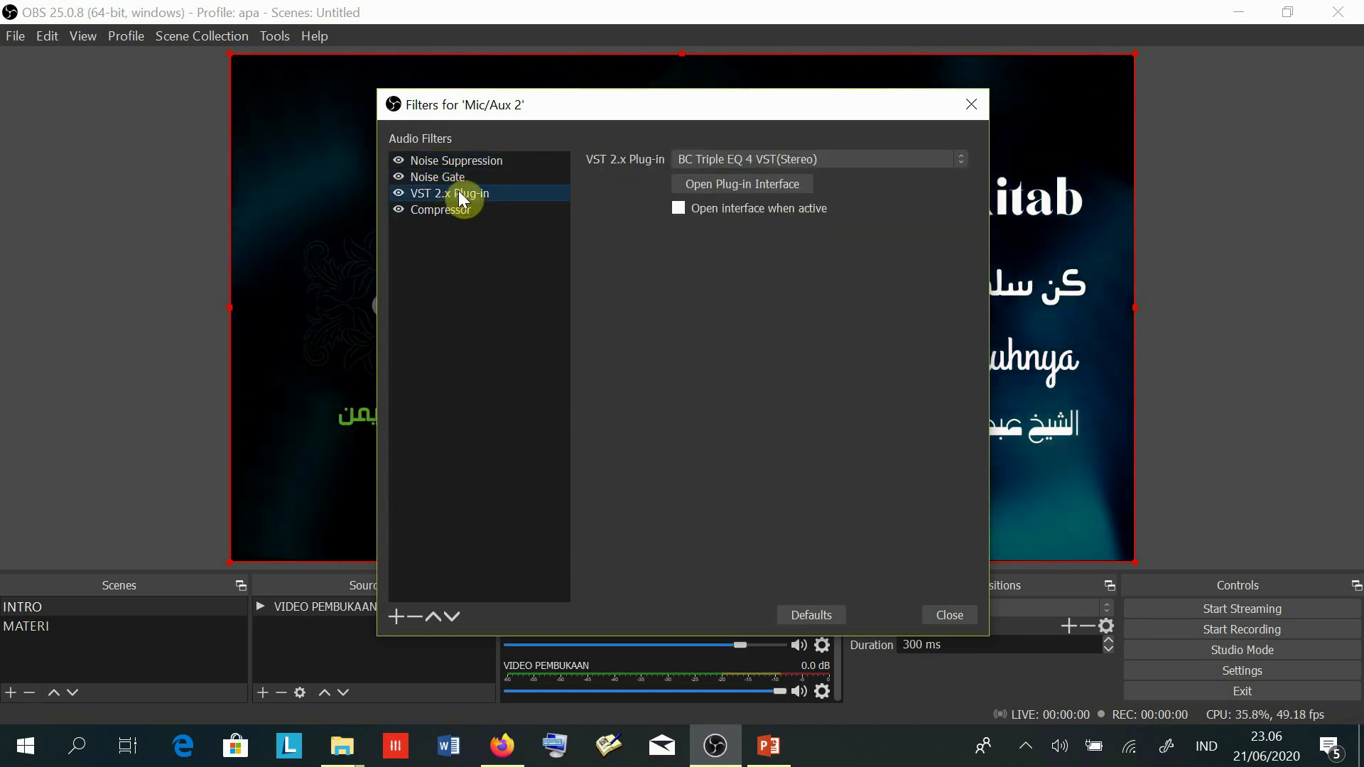
{"action": "left_click", "coordinate": [758, 155]}
{"action": "left_click", "coordinate": [759, 155]}
{"action": "left_click", "coordinate": [739, 192]}
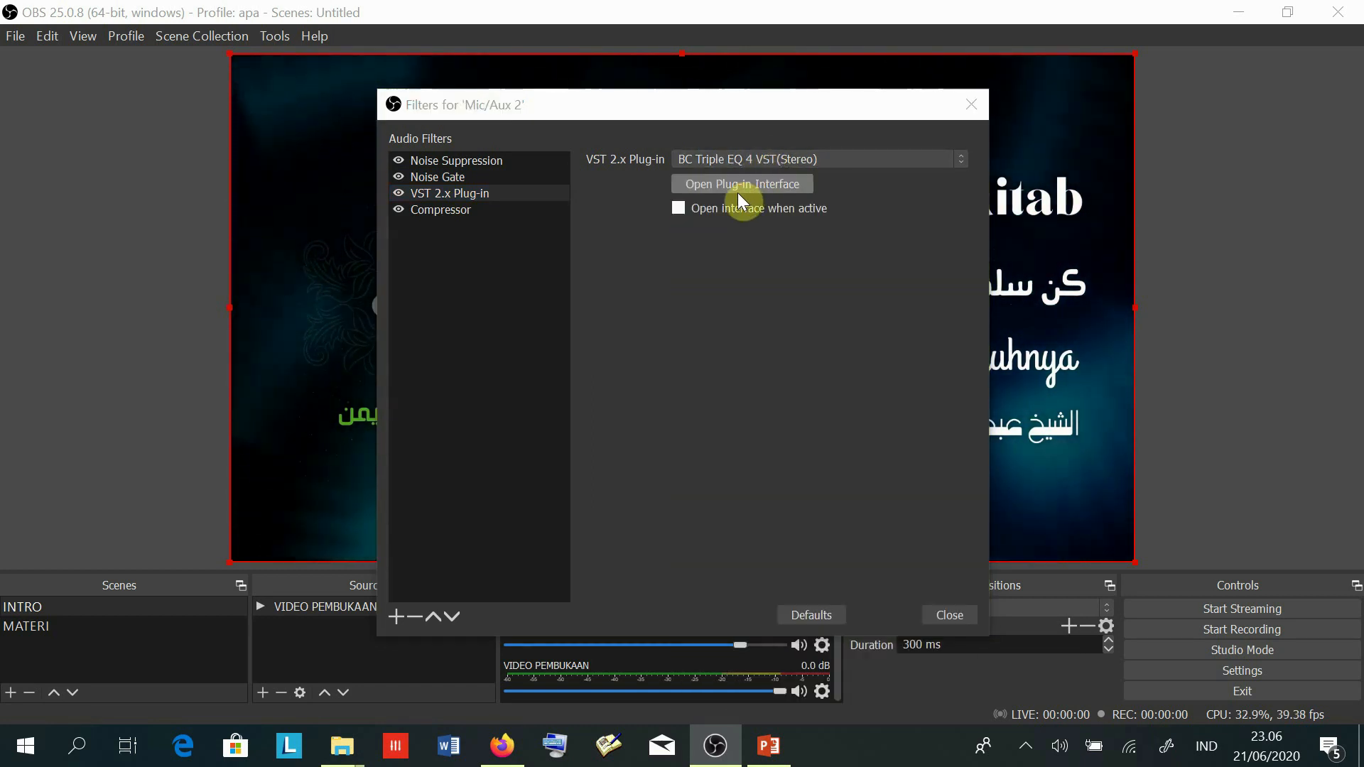
- View the BC Triple EQ 4 window and the Compressor, close Filters, then bring up BB FlashBack's controls
{"action": "left_click", "coordinate": [740, 185]}
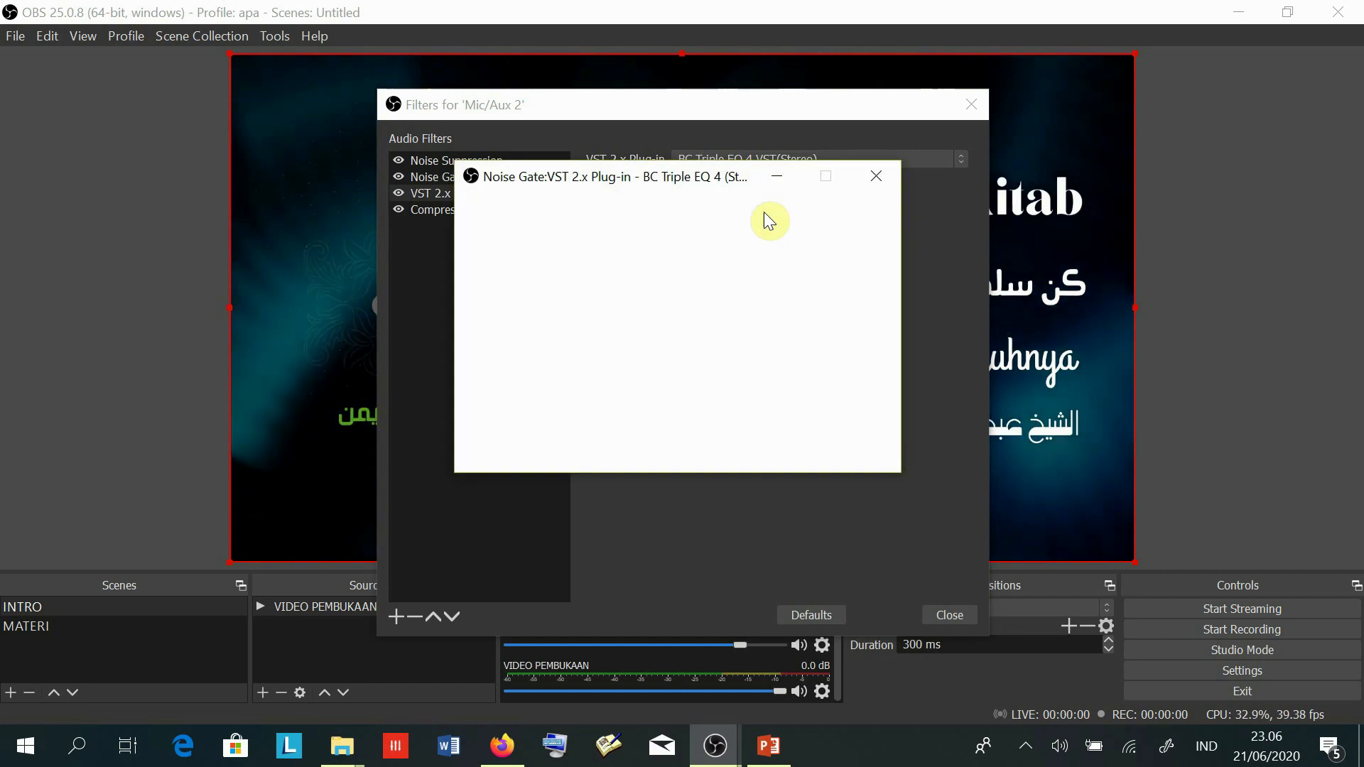
{"action": "left_click", "coordinate": [877, 176]}
{"action": "left_click", "coordinate": [443, 209]}
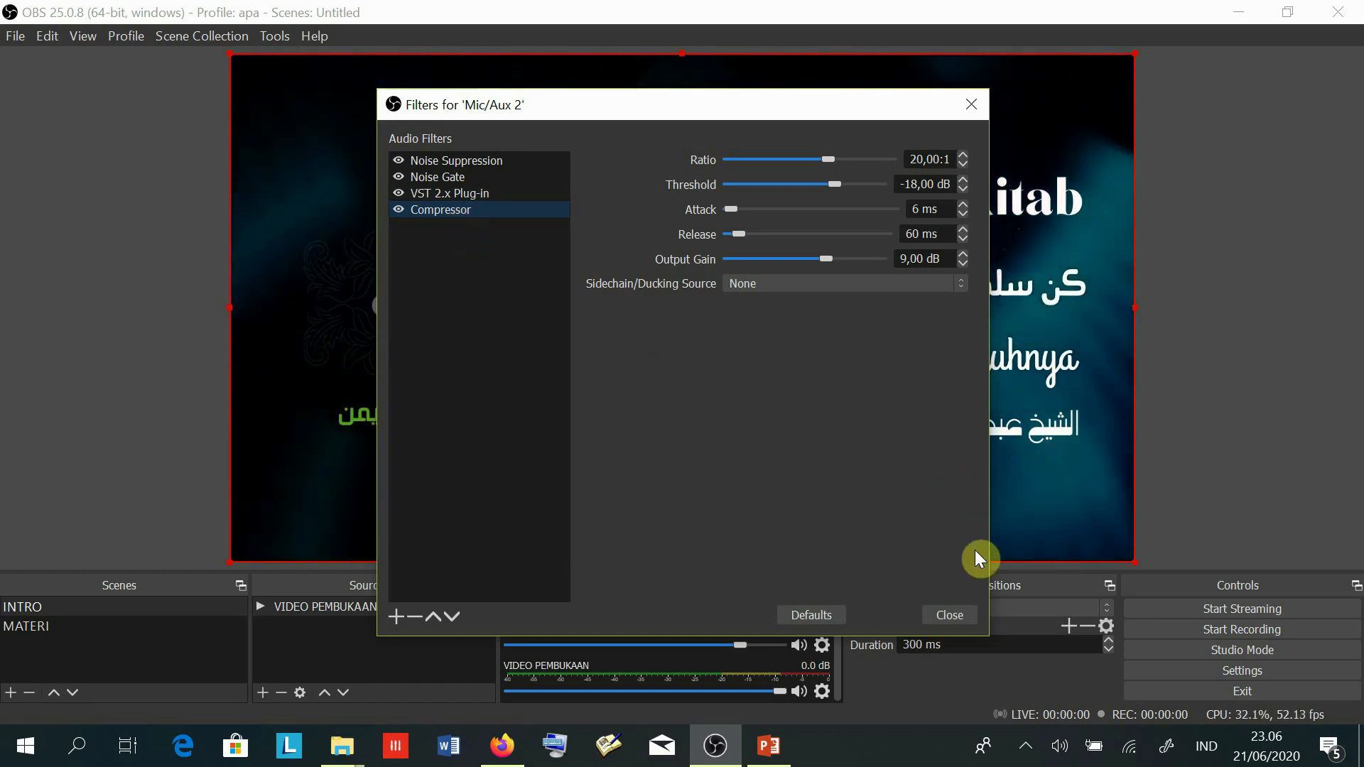
{"action": "left_click", "coordinate": [949, 614]}
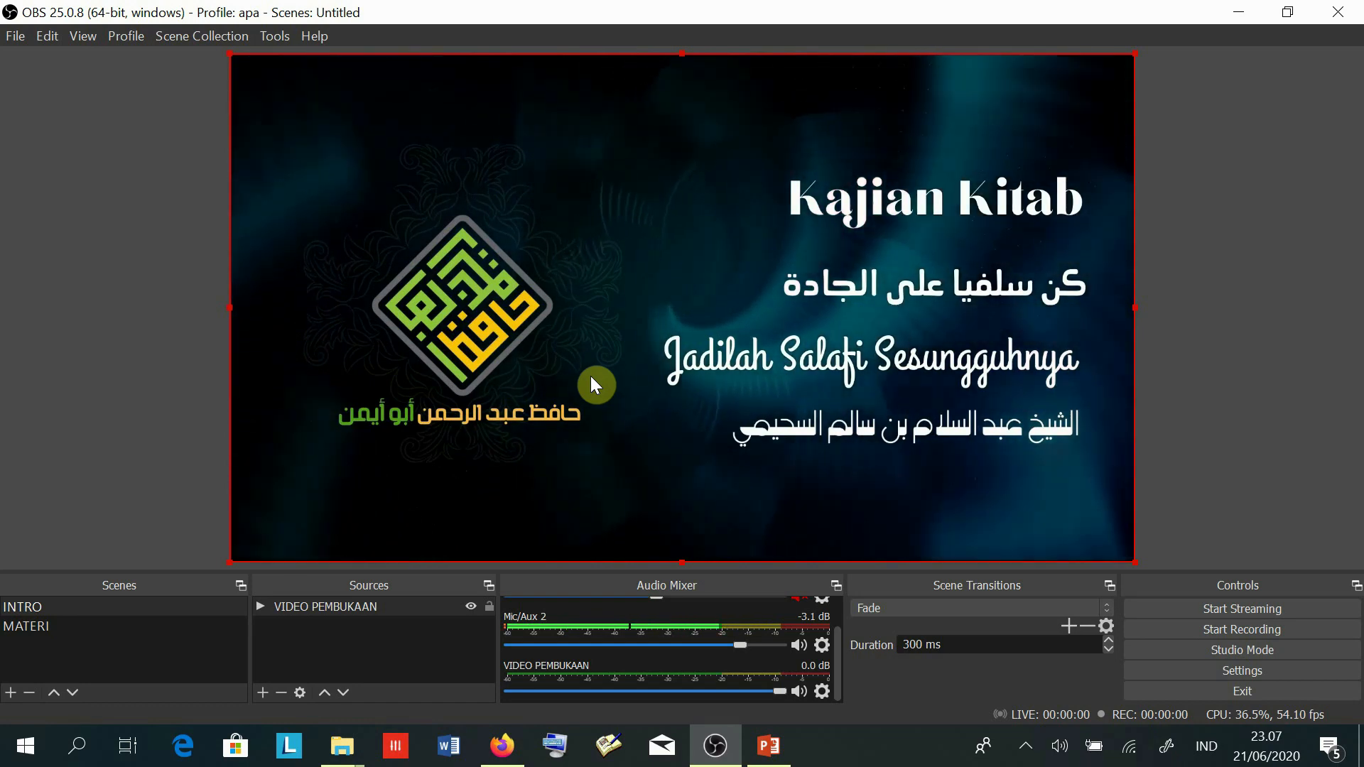
{"action": "left_click", "coordinate": [1025, 751]}
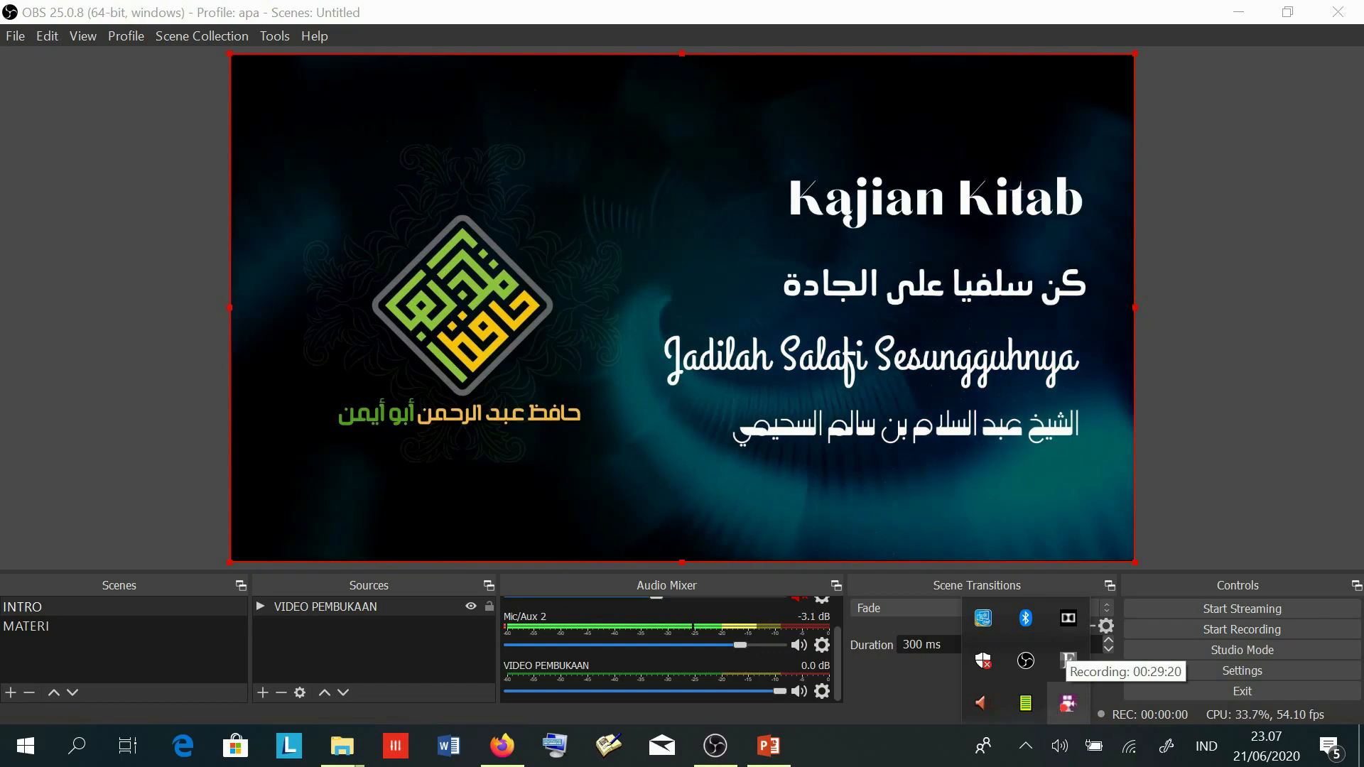
{"action": "left_click", "coordinate": [1069, 710]}
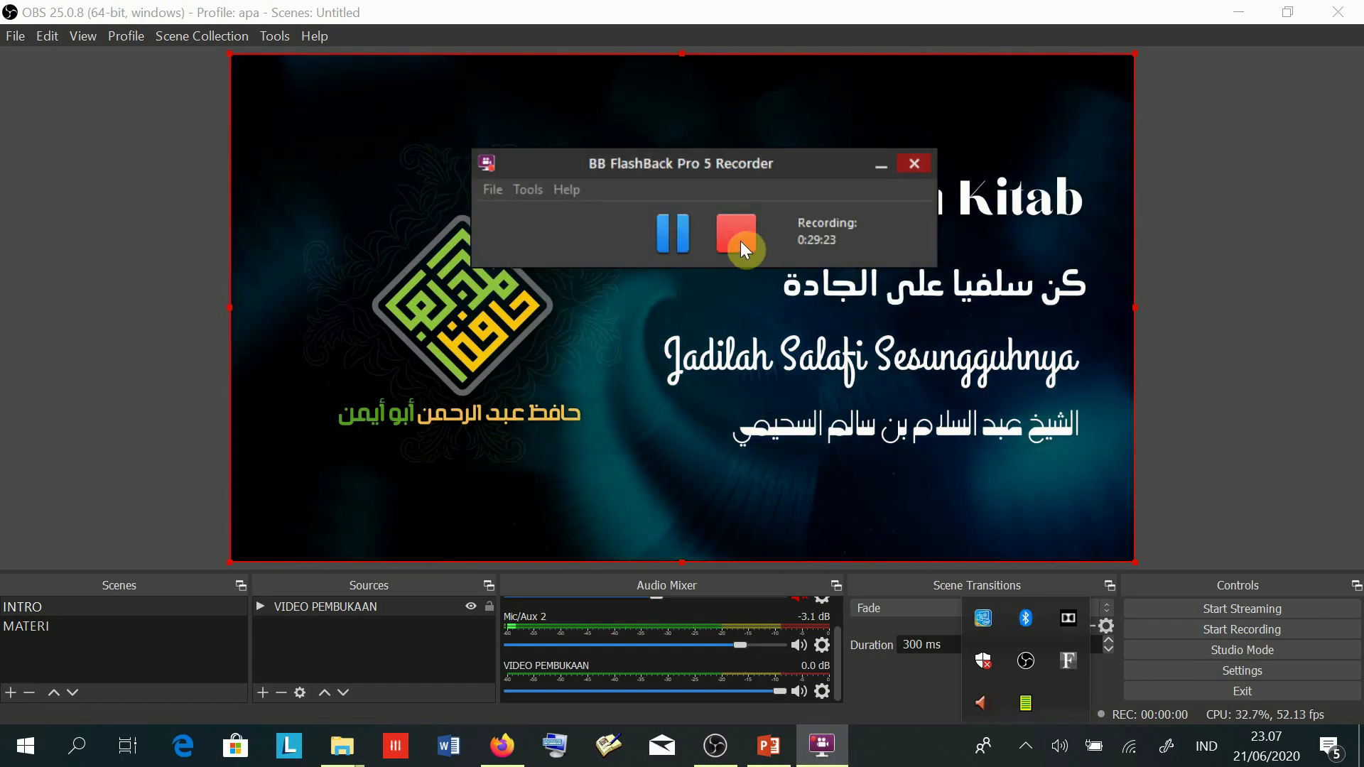